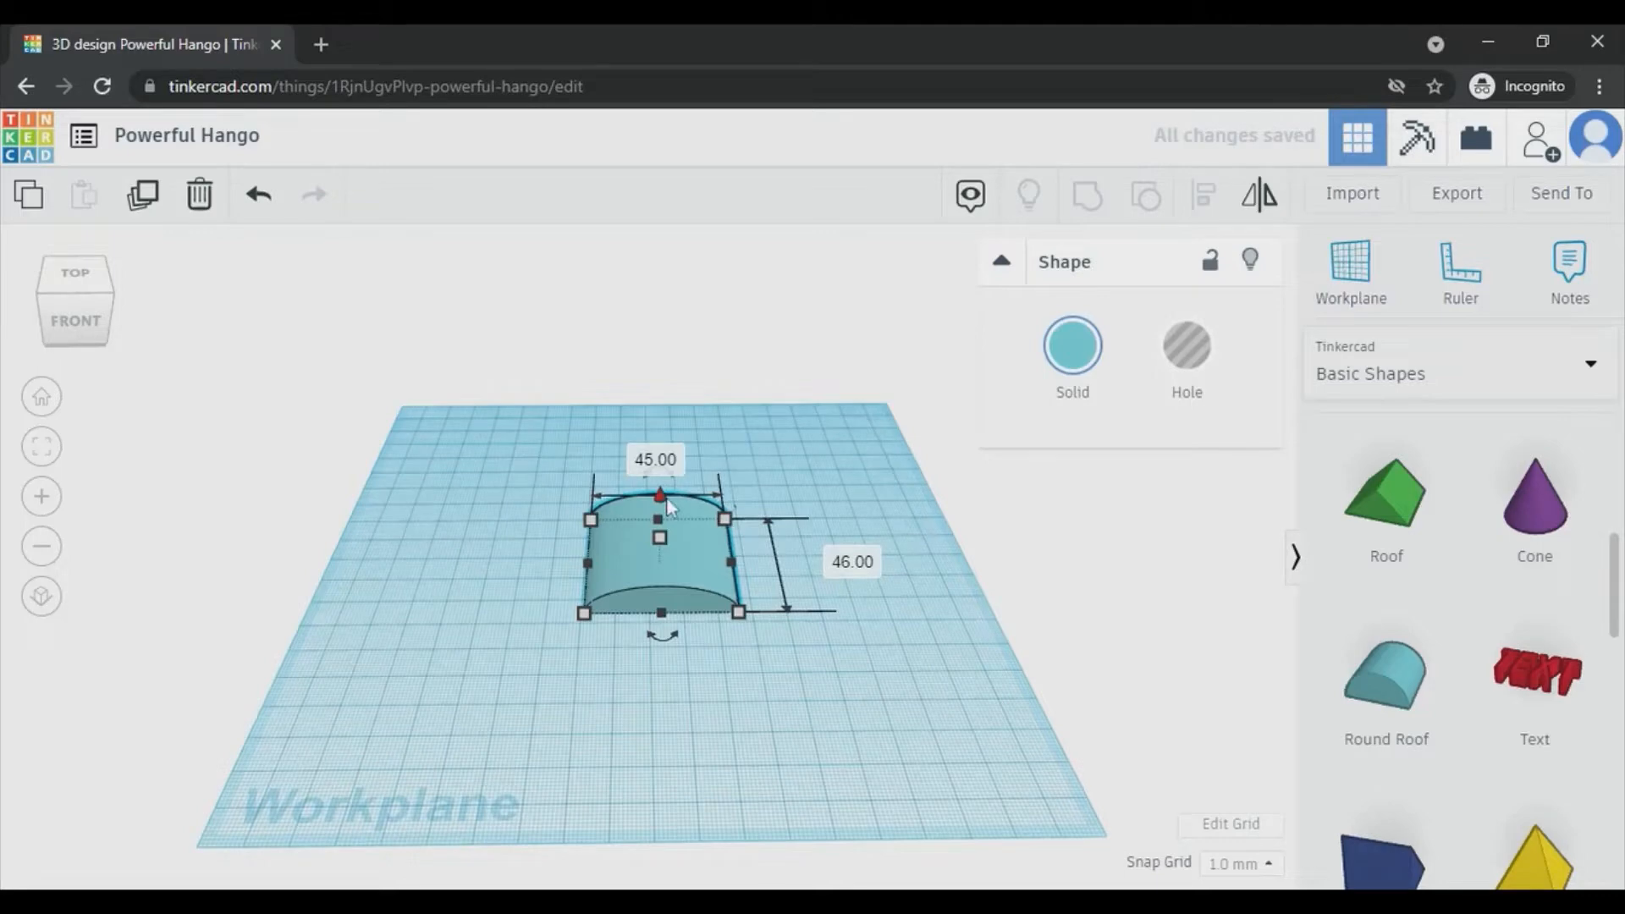
Raise the round roof to a height of 24 mm
mouse_move(658, 516)
mouse_down()
mouse_move(661, 498)
mouse_move(656, 533)
mouse_move(661, 498)
mouse_up()
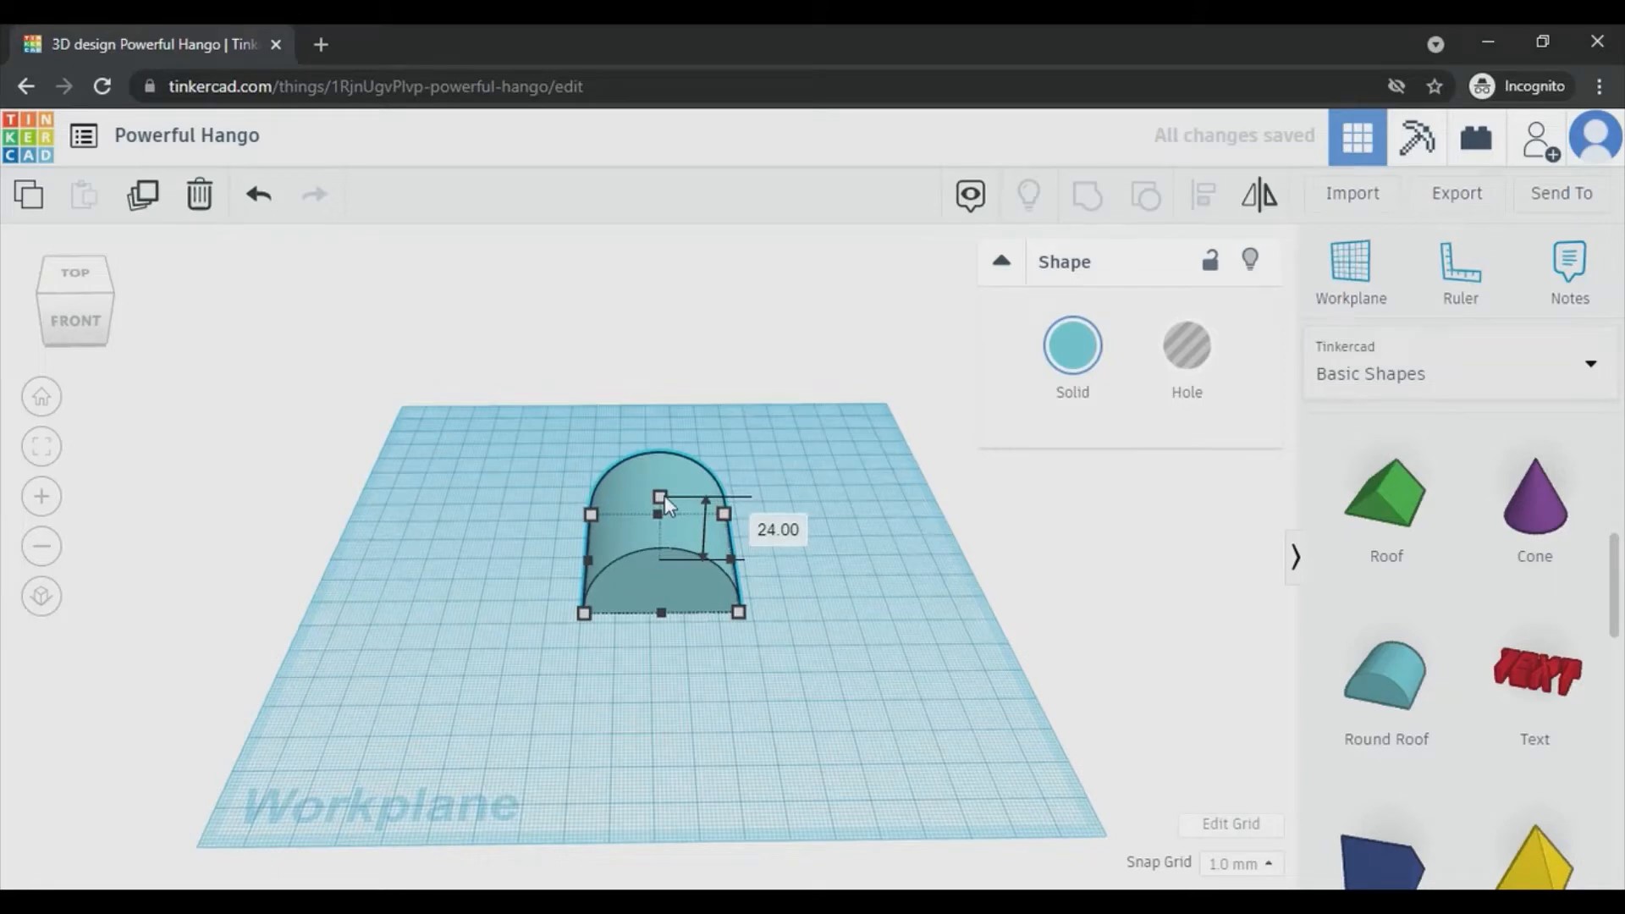
click(800, 630)
mouse_move(800, 629)
right_down()
mouse_move(811, 584)
mouse_move(824, 641)
mouse_move(867, 645)
mouse_move(790, 646)
right_up()
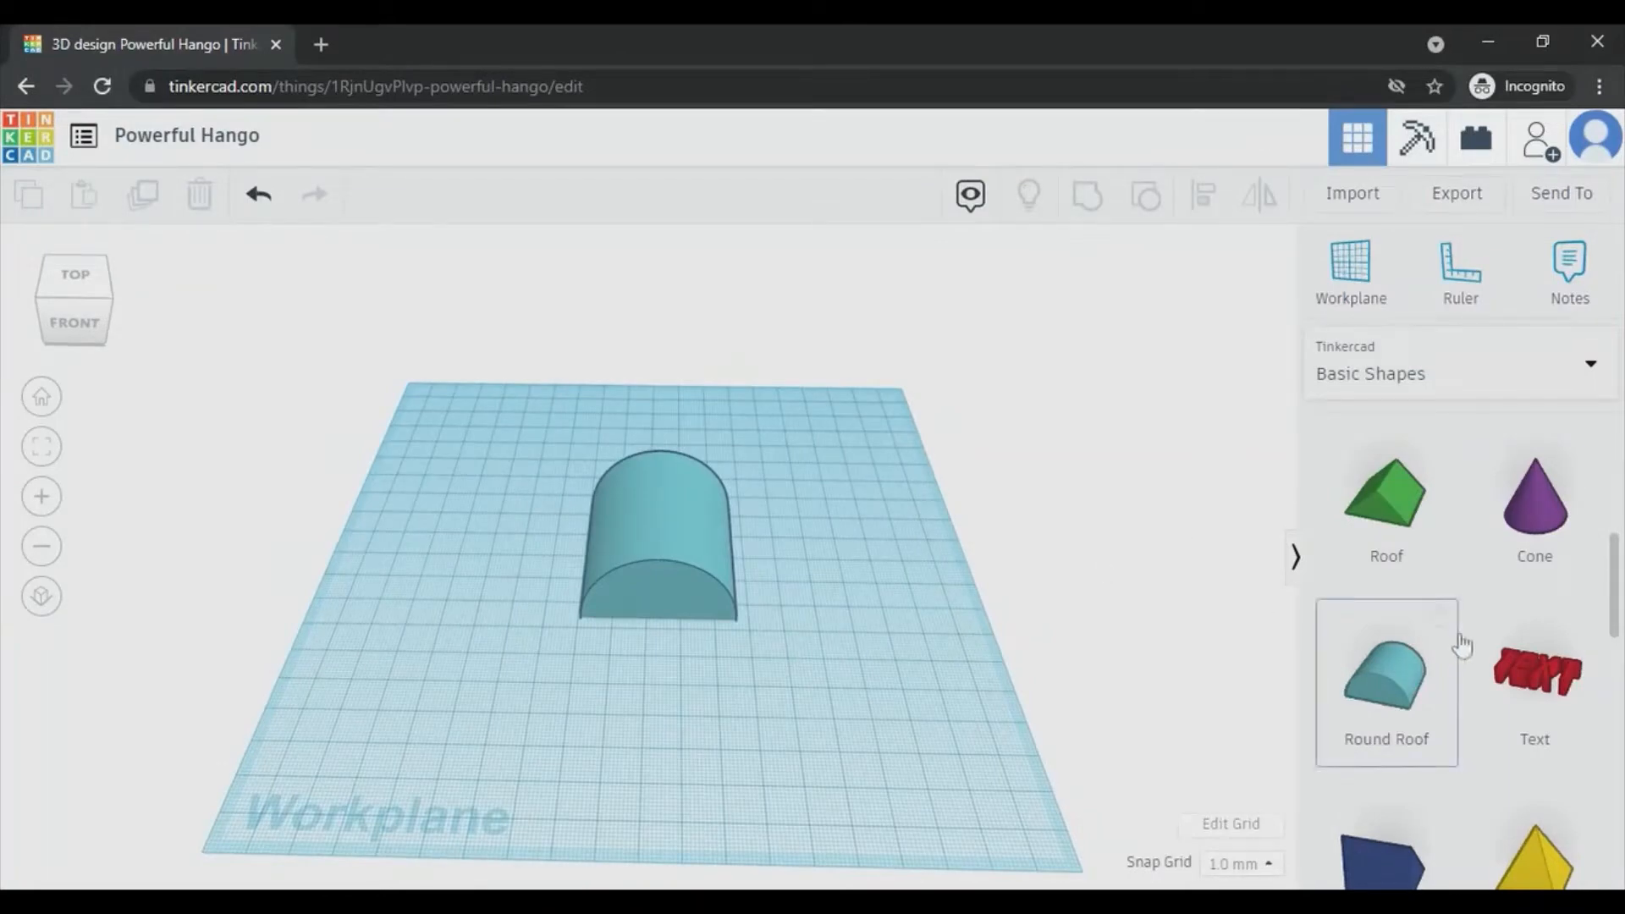
Add a box with a base of about 35 by 56 mm and position it over the left half of the round roof
drag(1615, 579, 1598, 489)
drag(1382, 545, 541, 545)
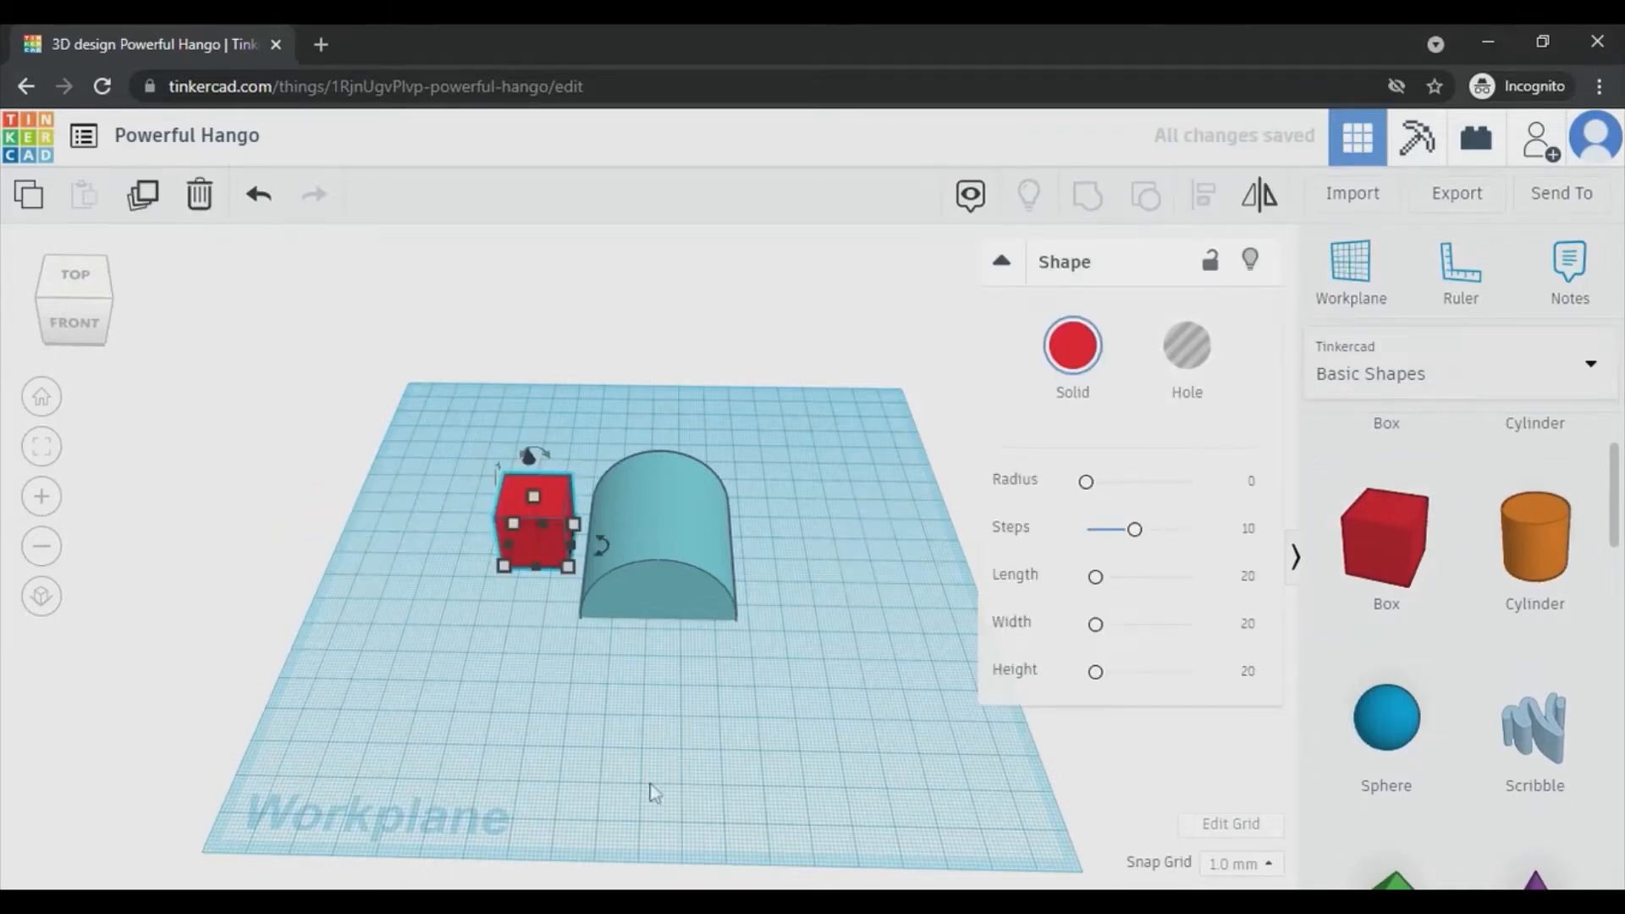
drag(570, 567, 605, 673)
click(825, 468)
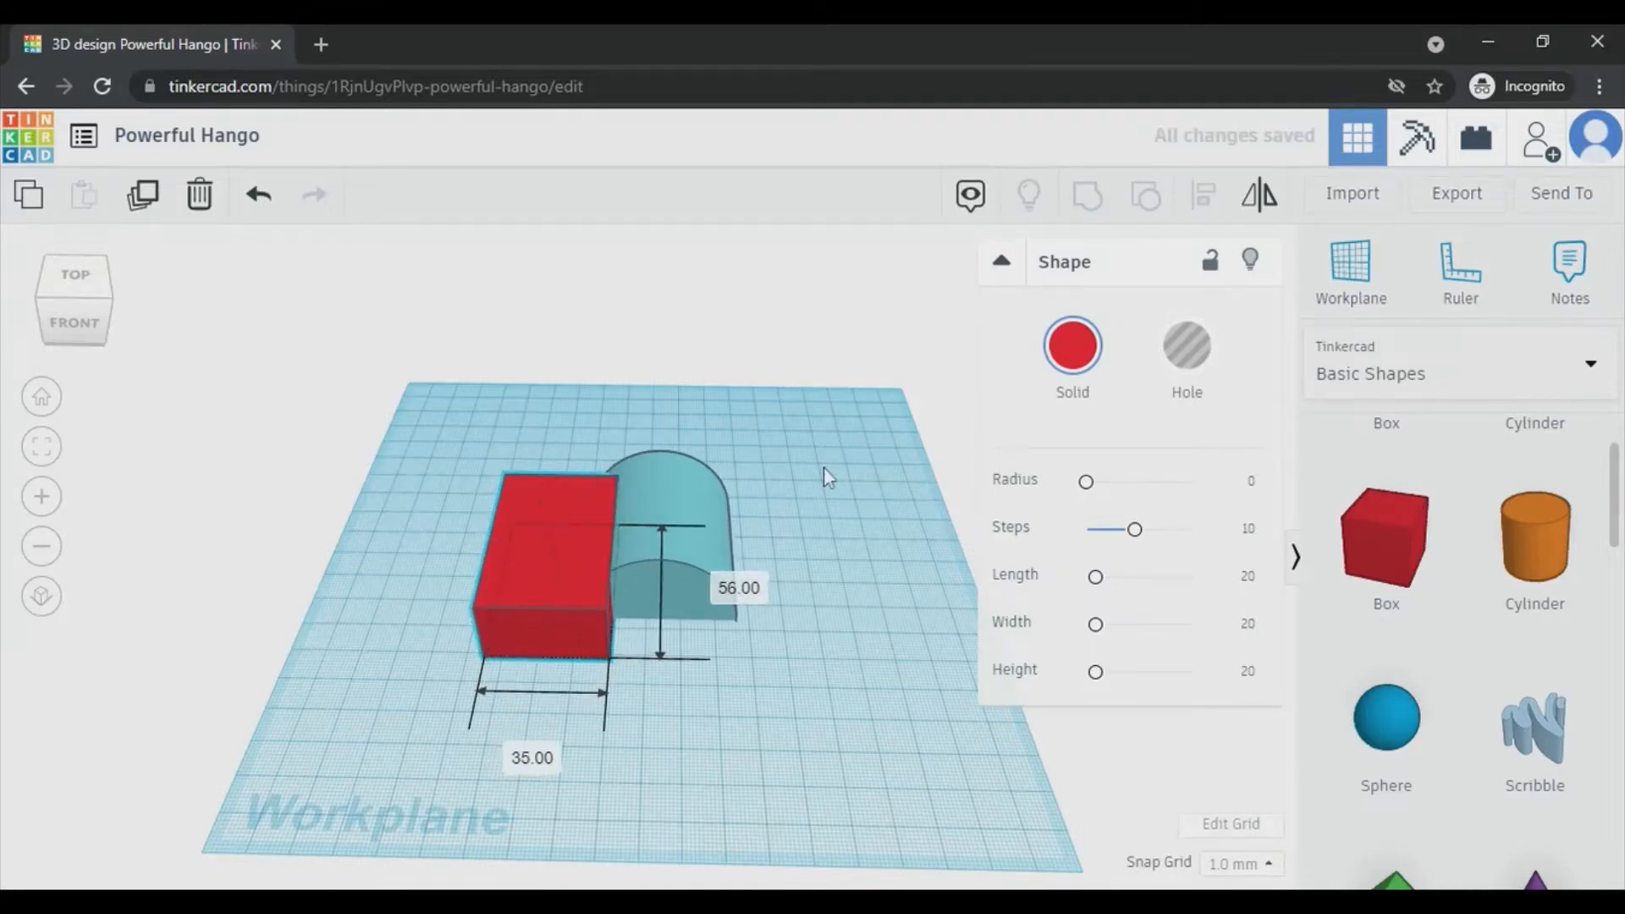
right_drag(825, 468, 826, 554)
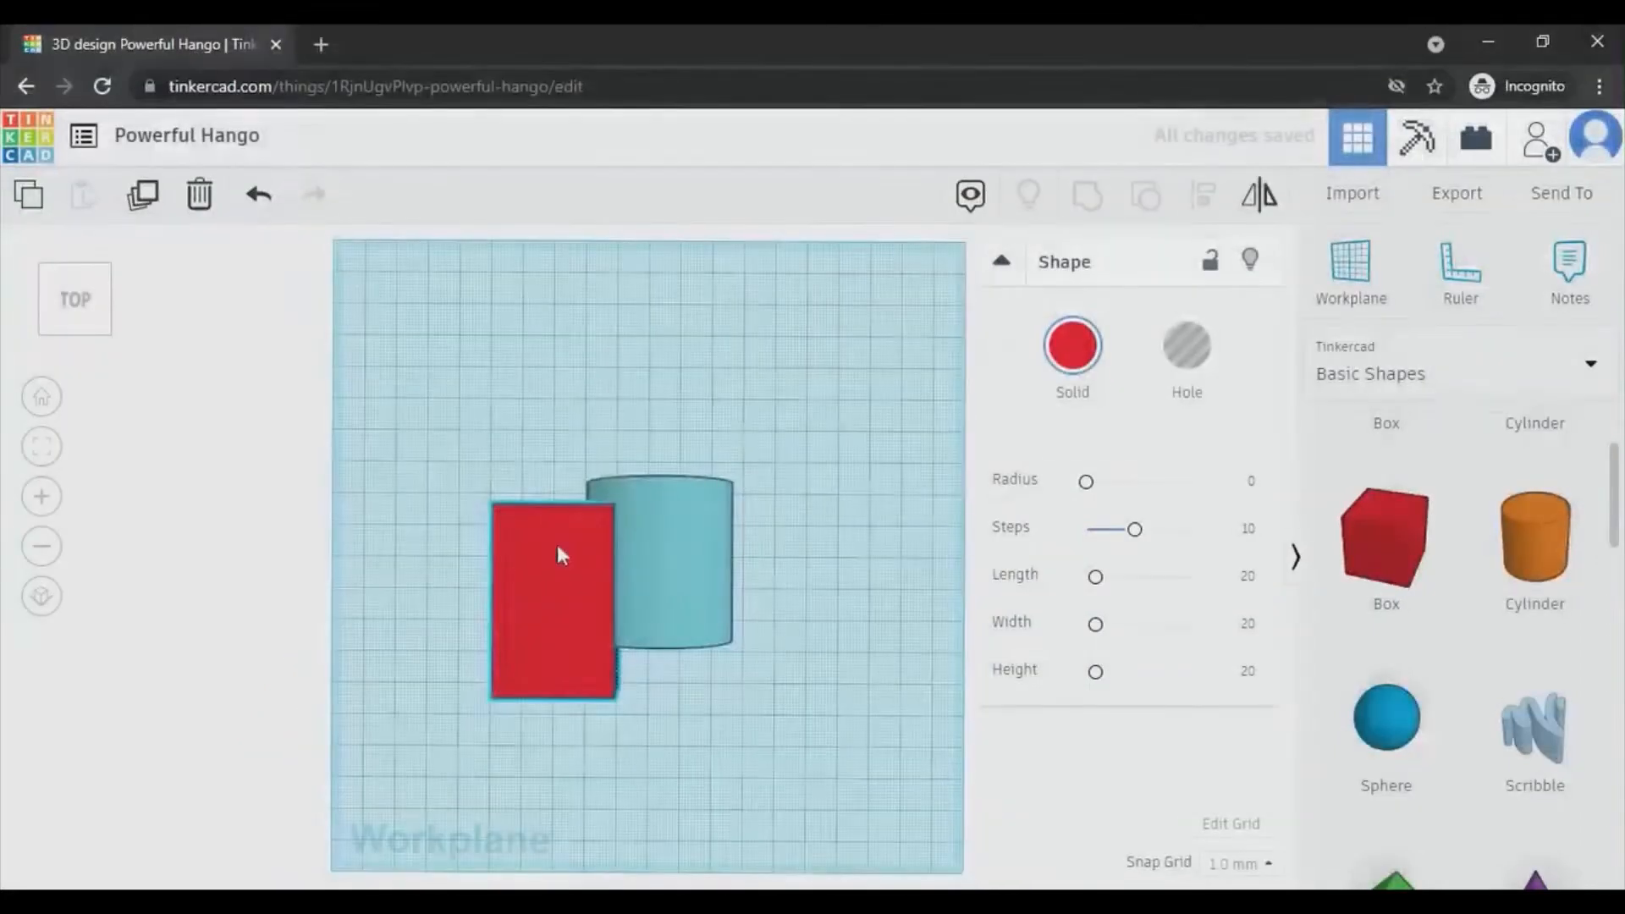
drag(559, 546, 598, 501)
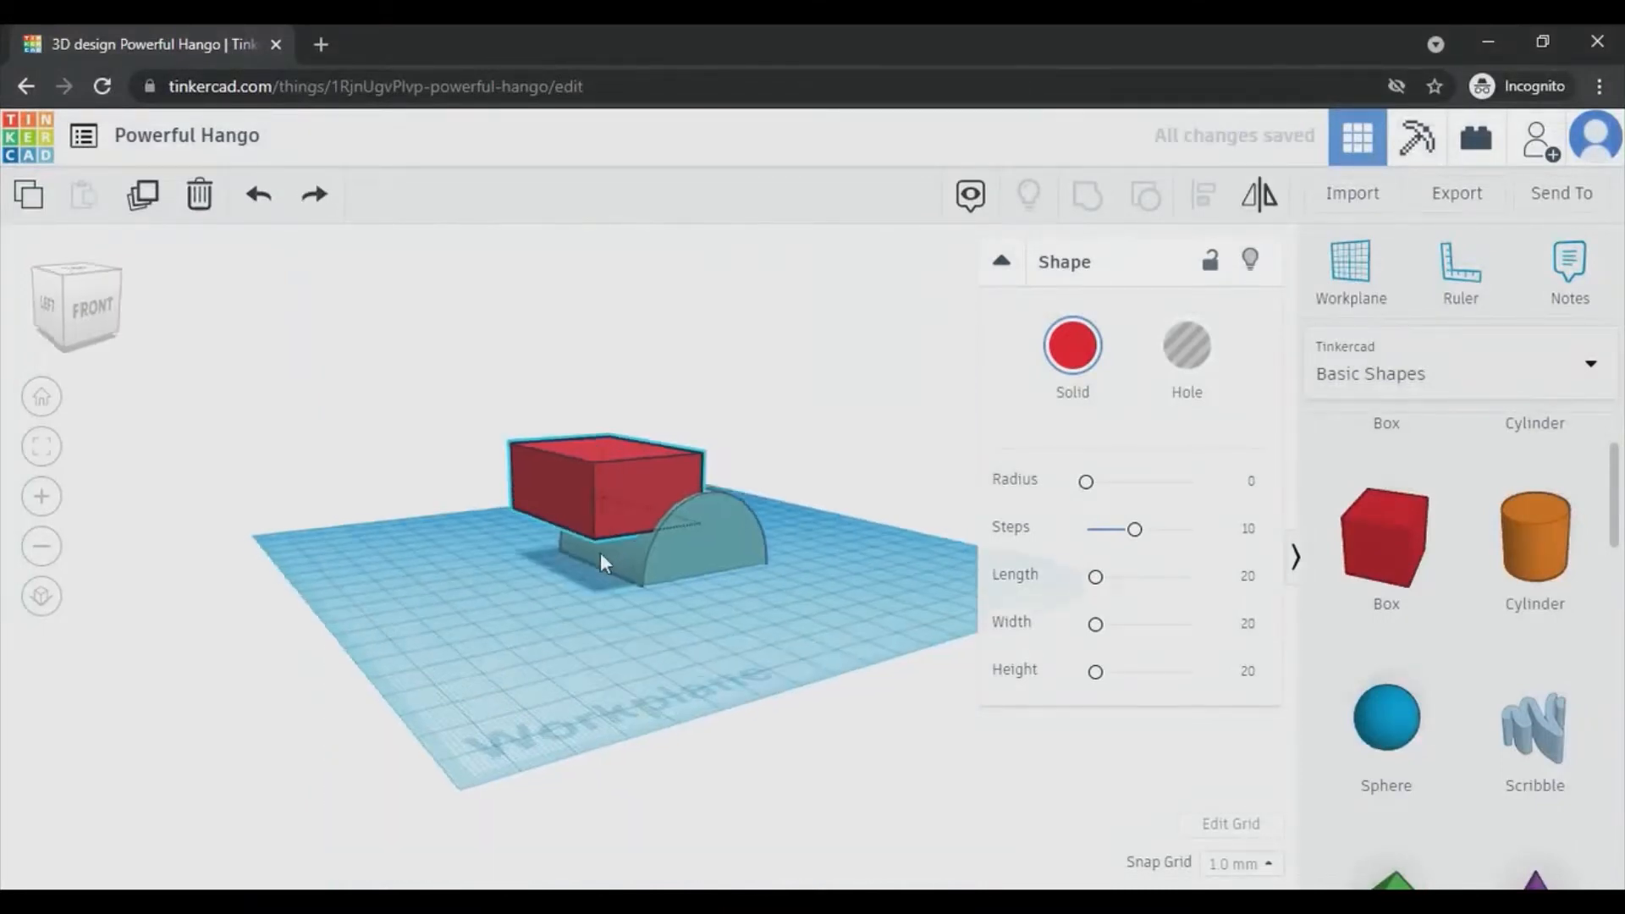
Set the box's height to 40 mm
mouse_move(603, 562)
right_down()
mouse_move(841, 562)
mouse_move(616, 553)
right_up()
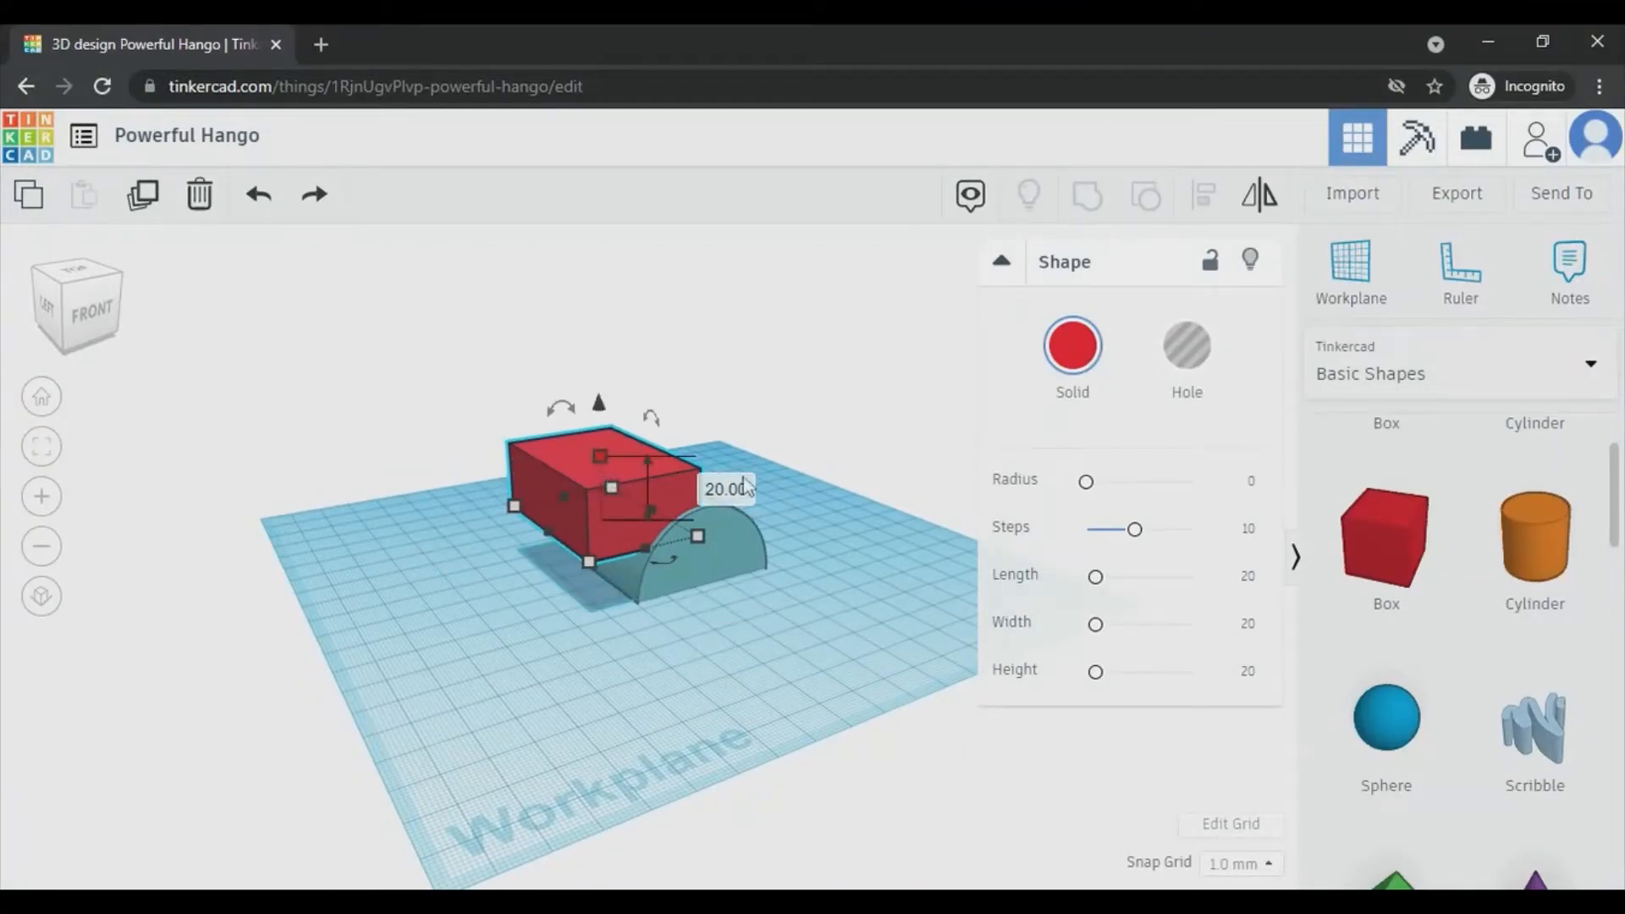
text(40)
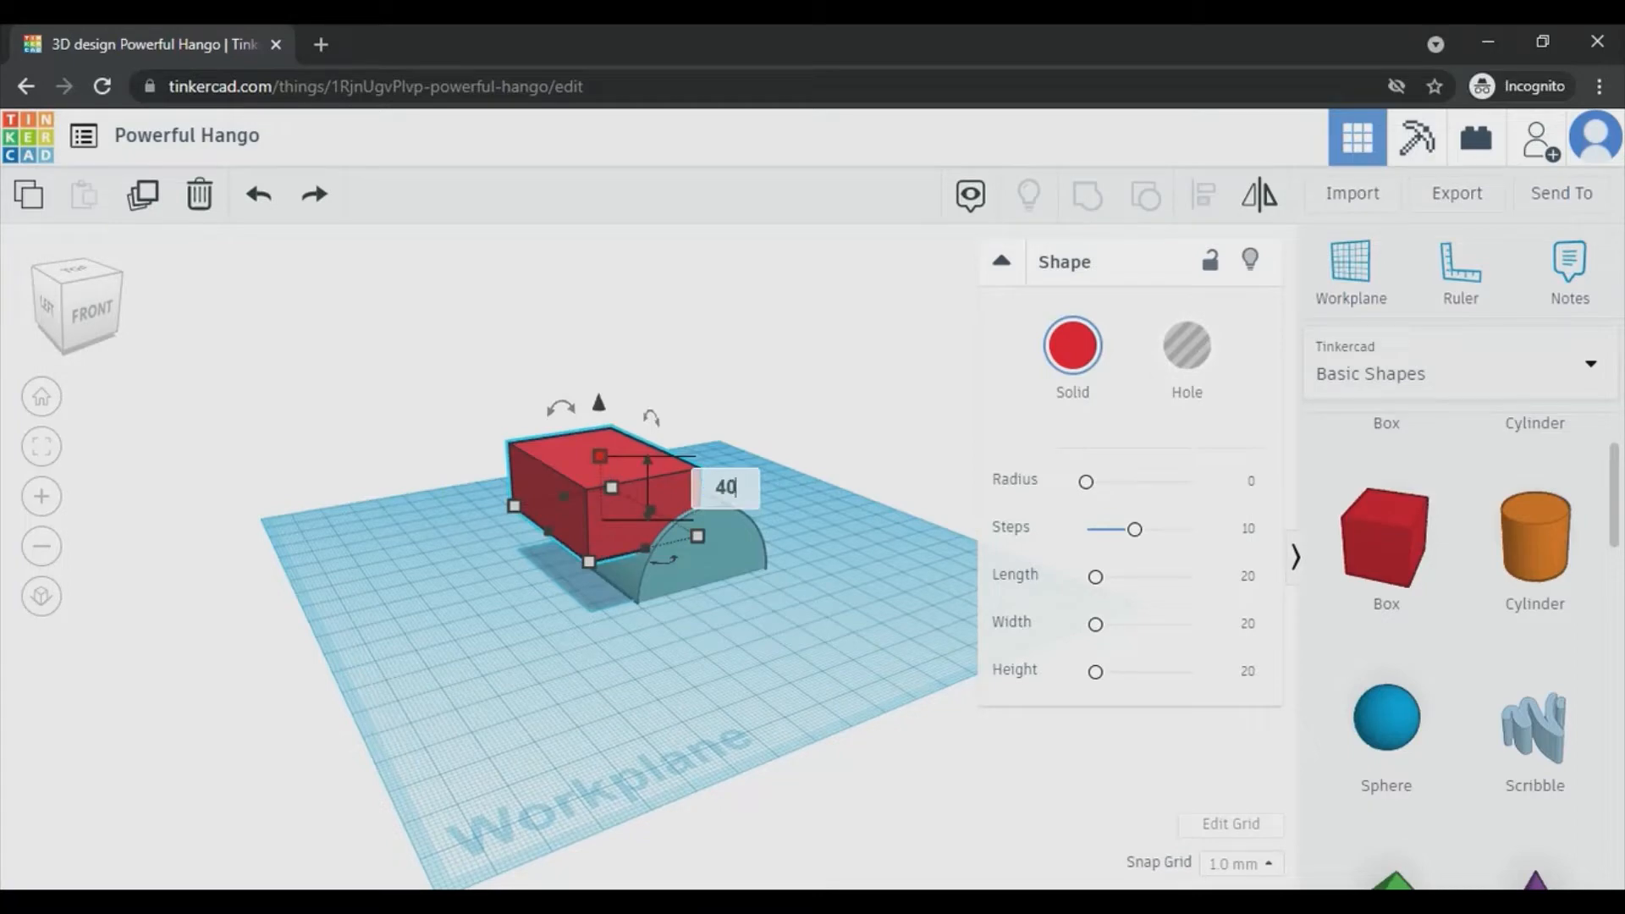
key(Return)
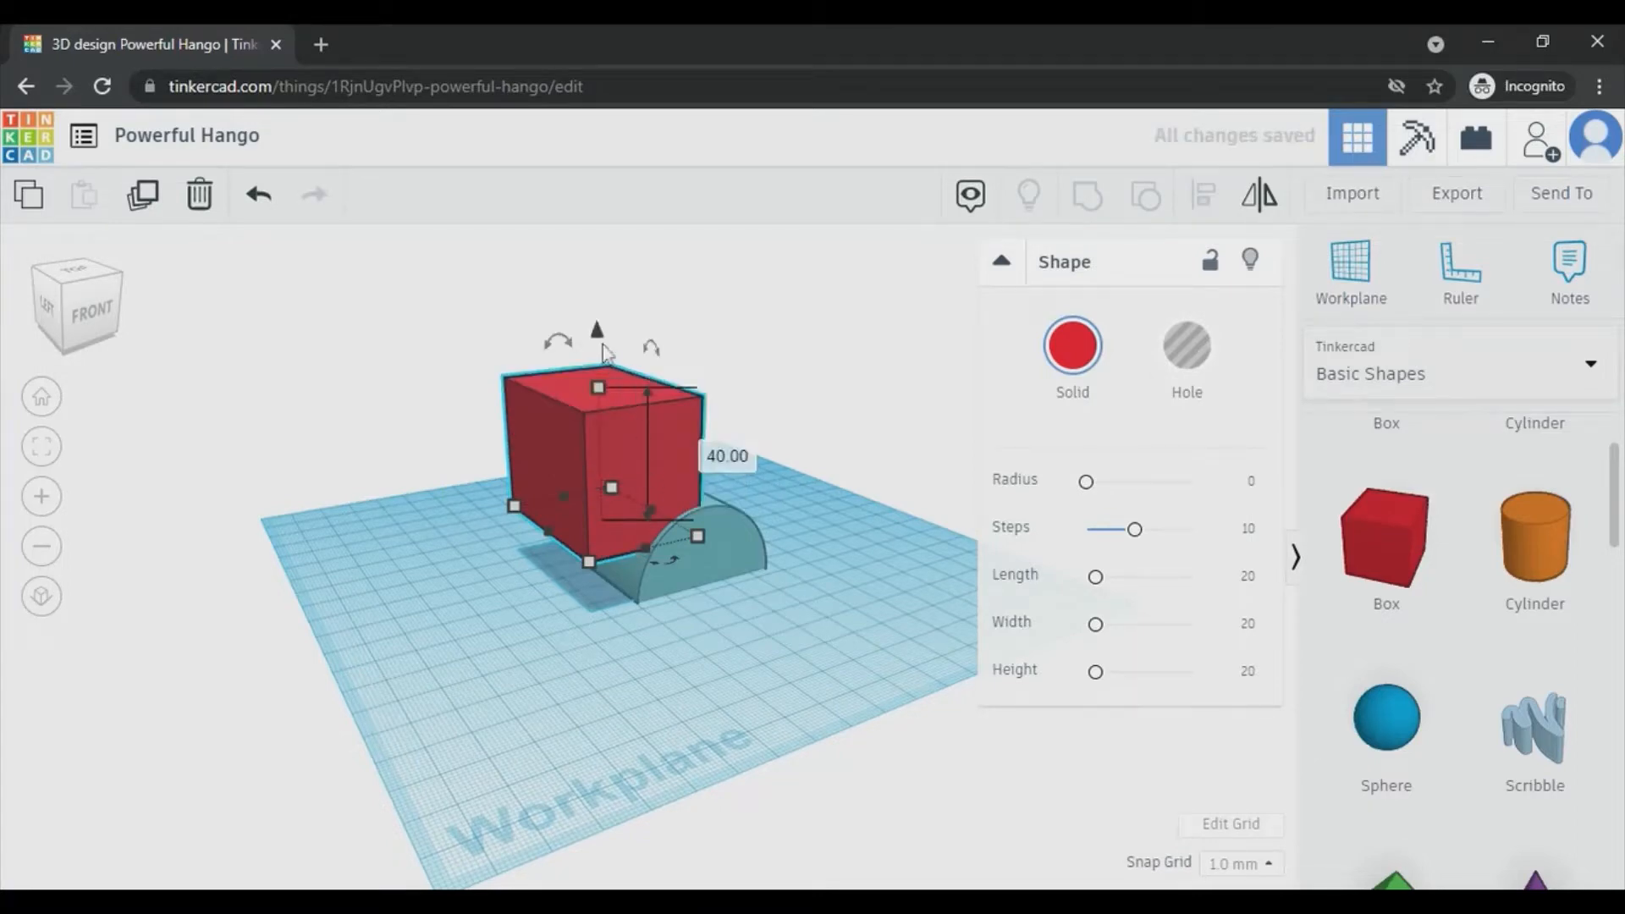
Lower the box over the round roof's left half and extend its length to 60 mm, past the roof's front end
drag(603, 344, 606, 417)
right_drag(606, 417, 664, 619)
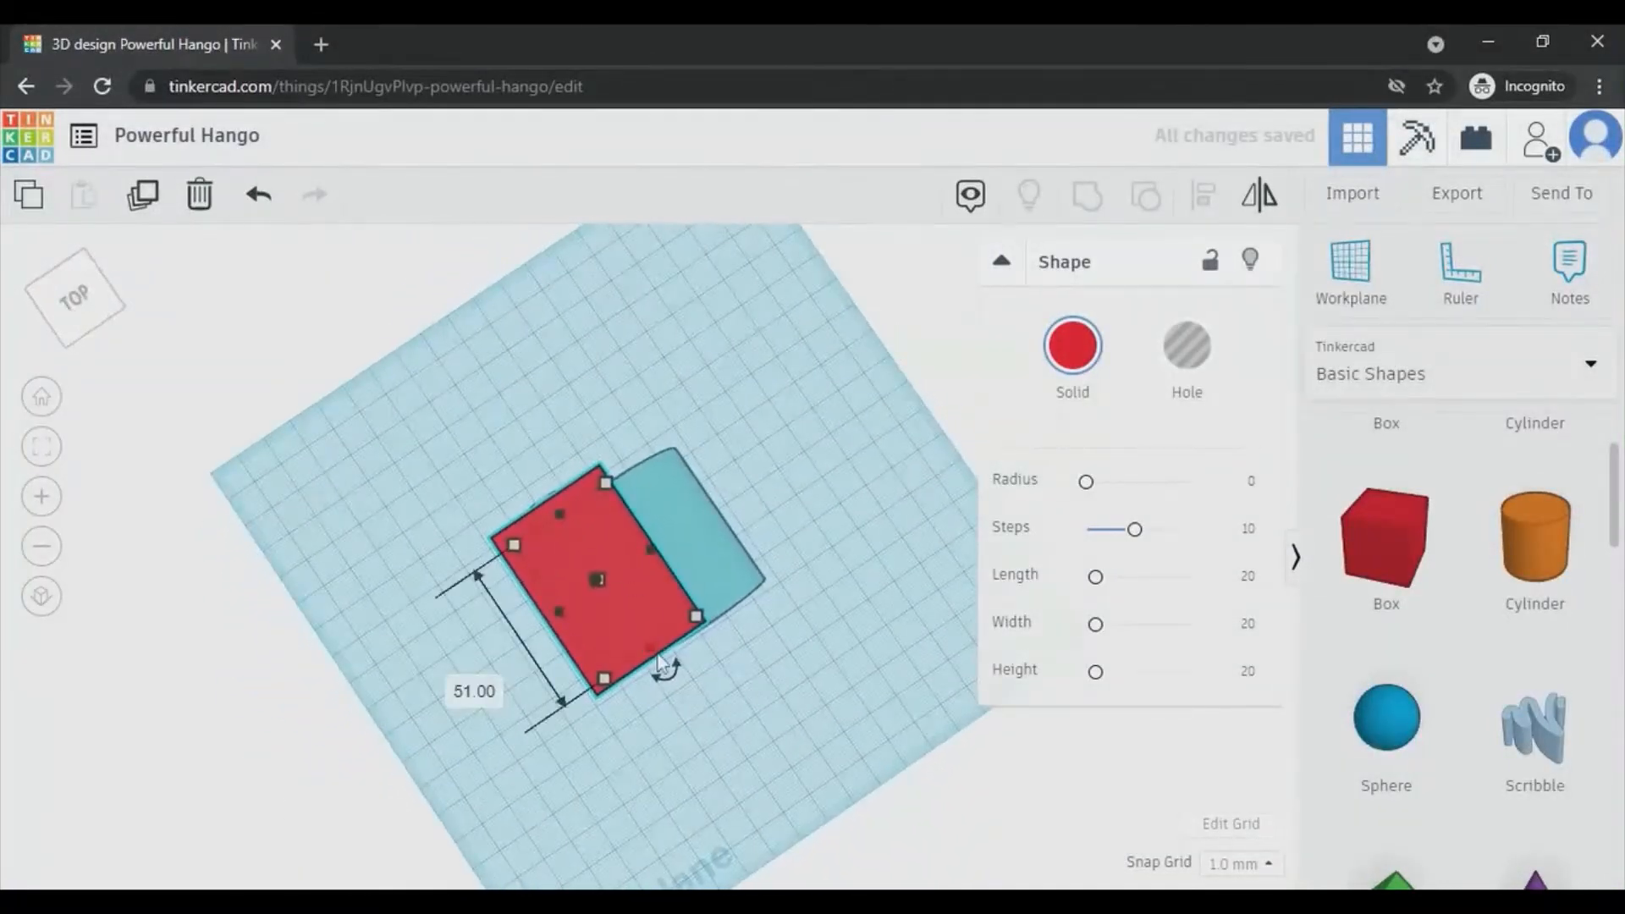
drag(661, 663, 678, 689)
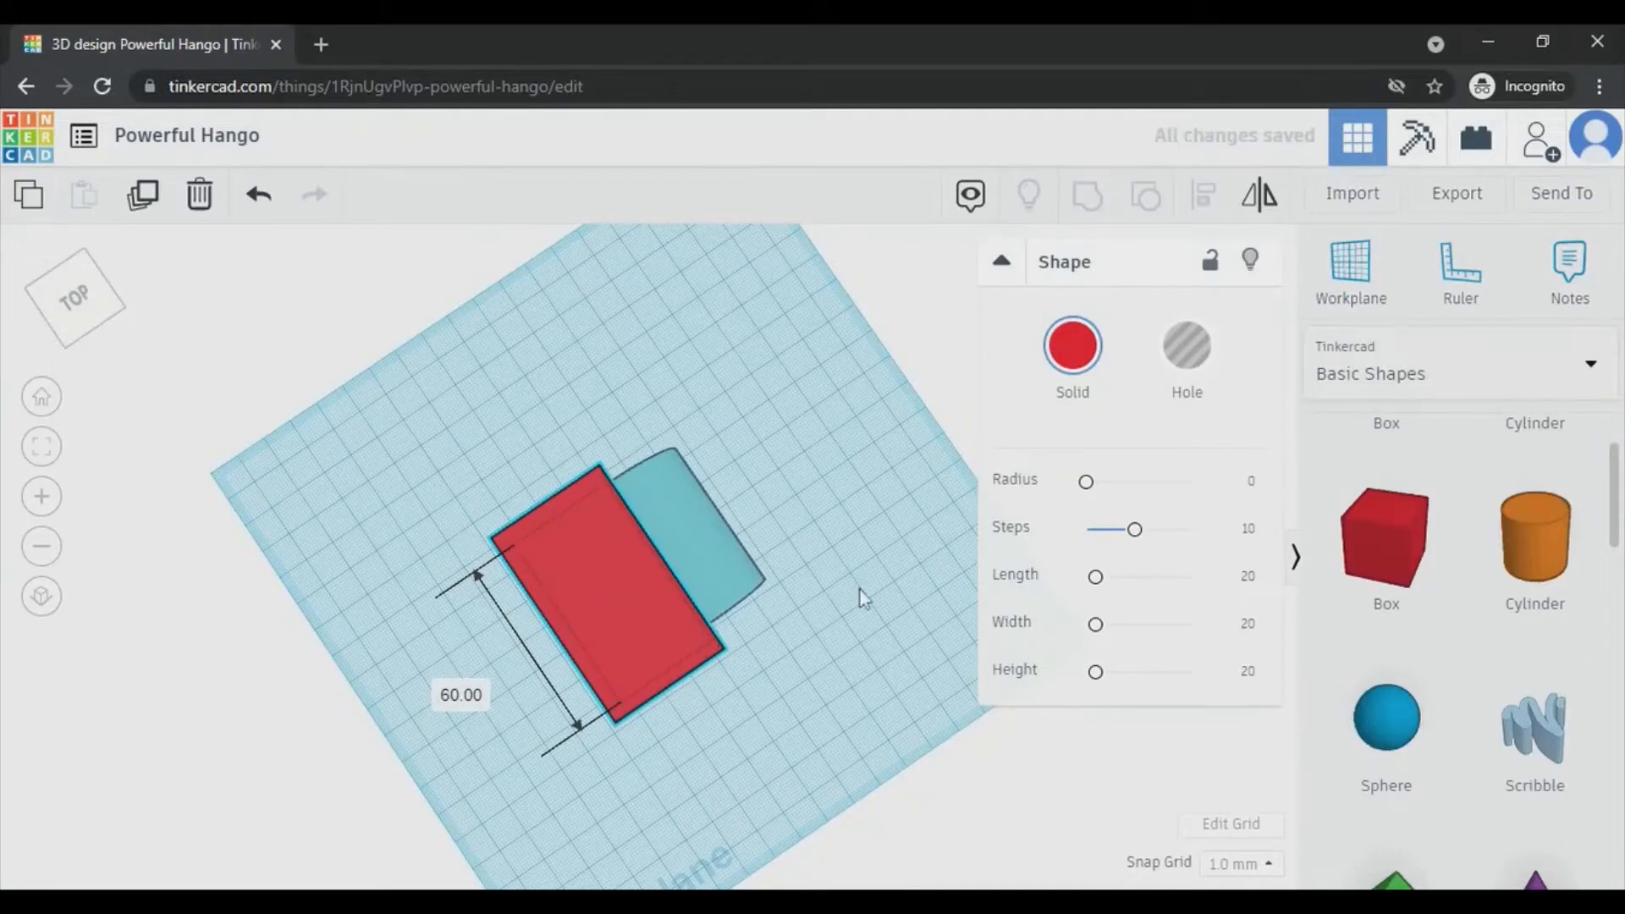
Turn the red box into a hole
right_drag(856, 587, 734, 580)
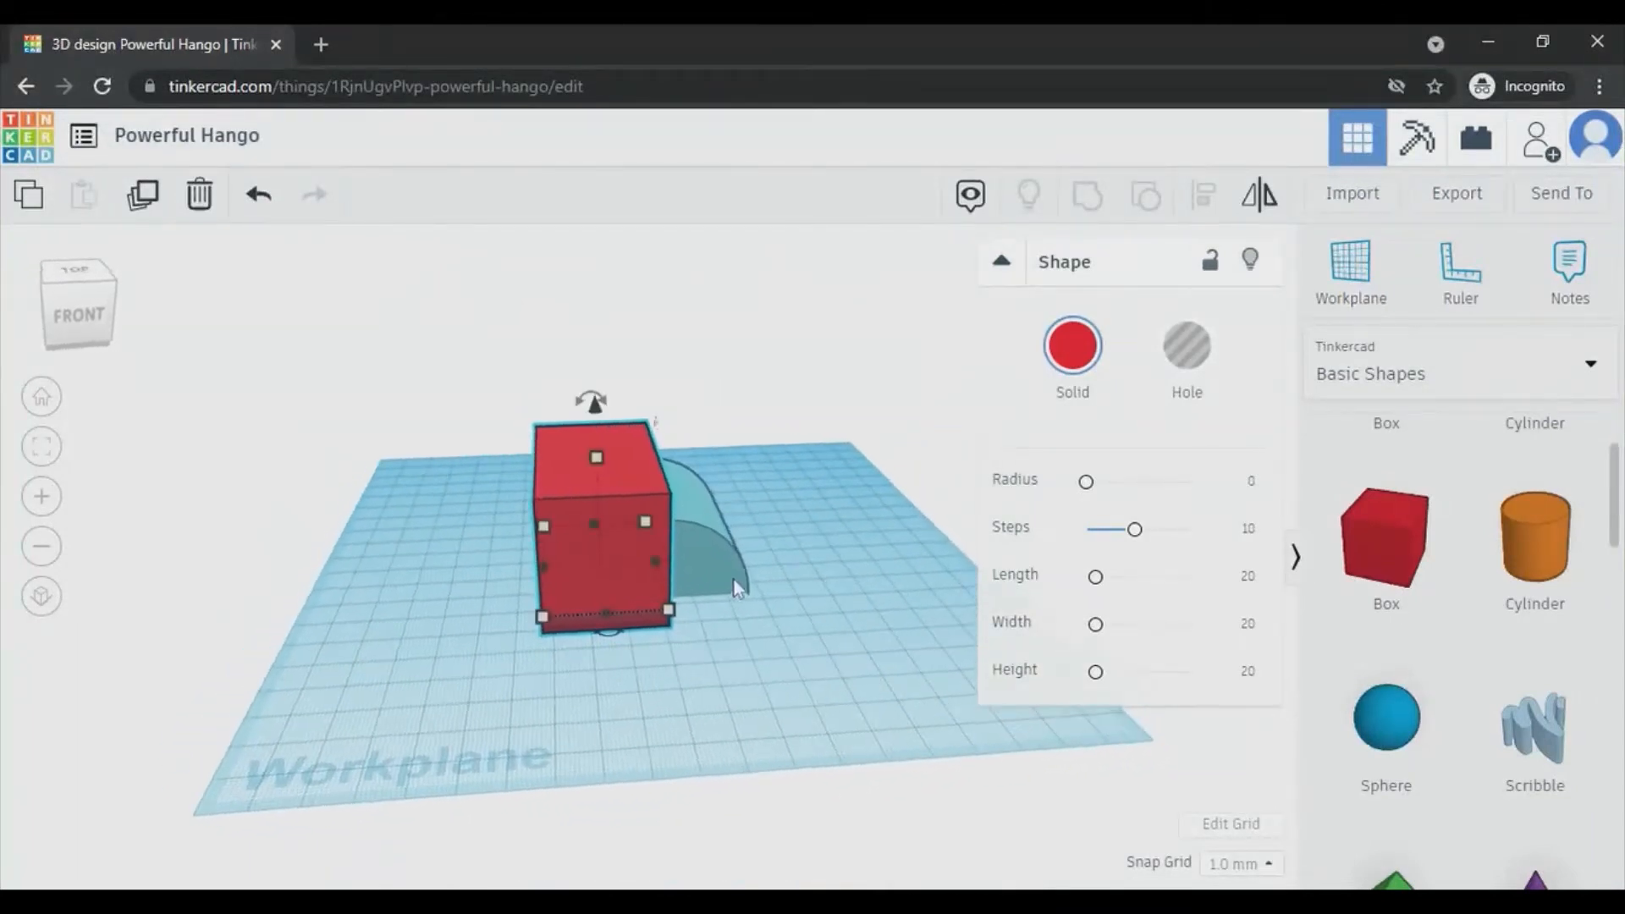
click(846, 468)
click(638, 483)
click(1209, 362)
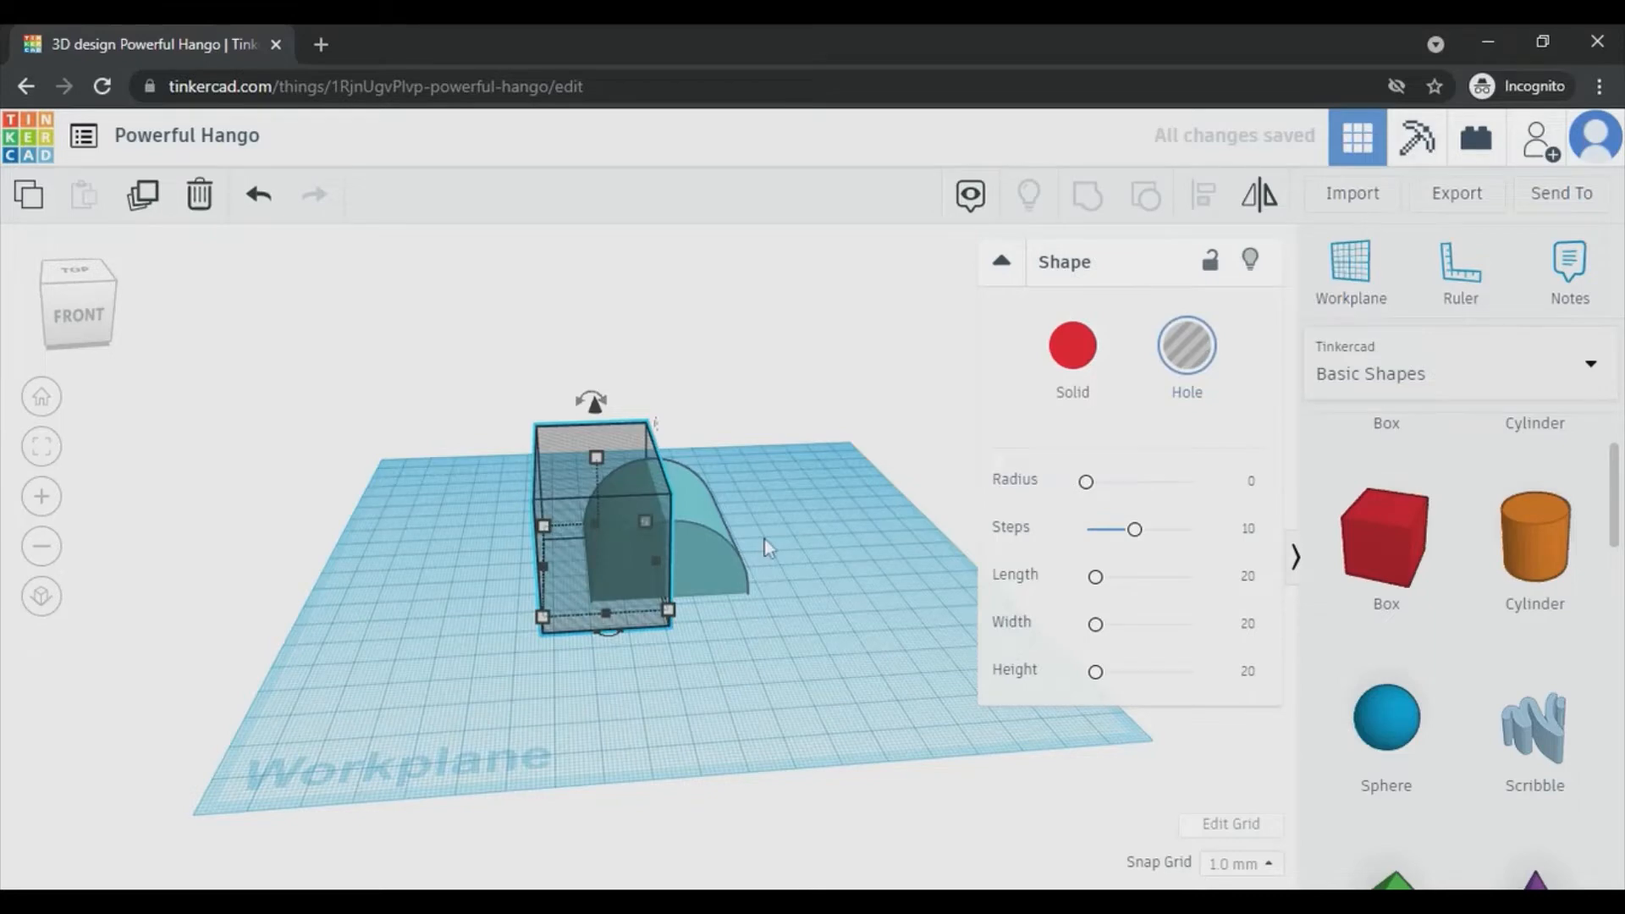
Group the box hole with the round roof to cut away the roof's left half
click(906, 616)
drag(832, 700, 483, 352)
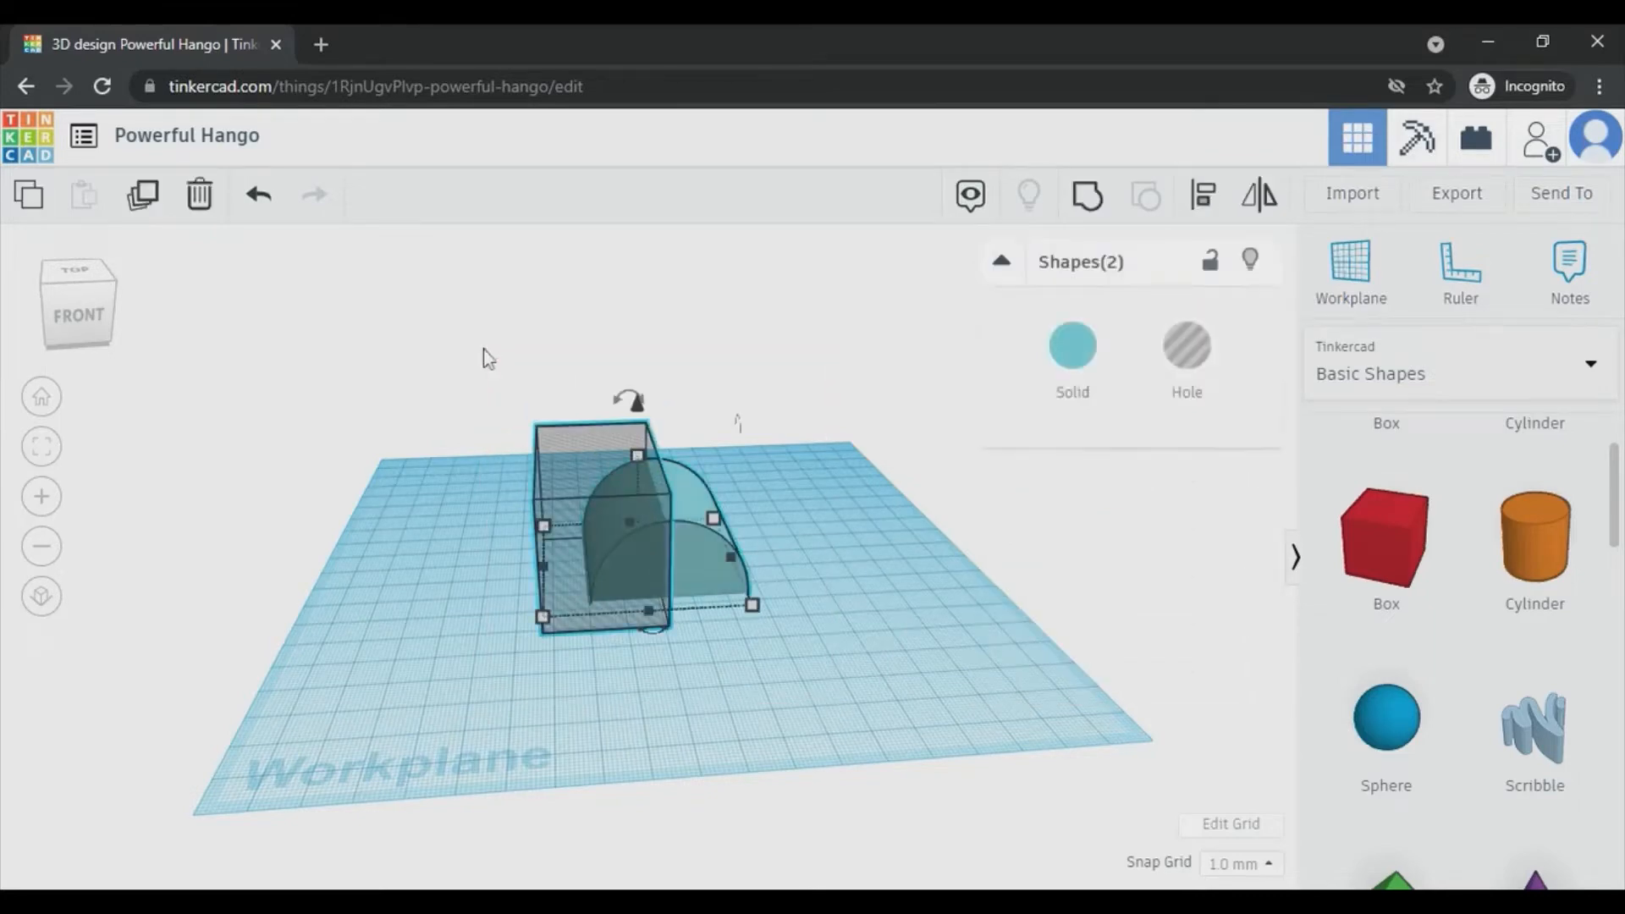
click(1093, 212)
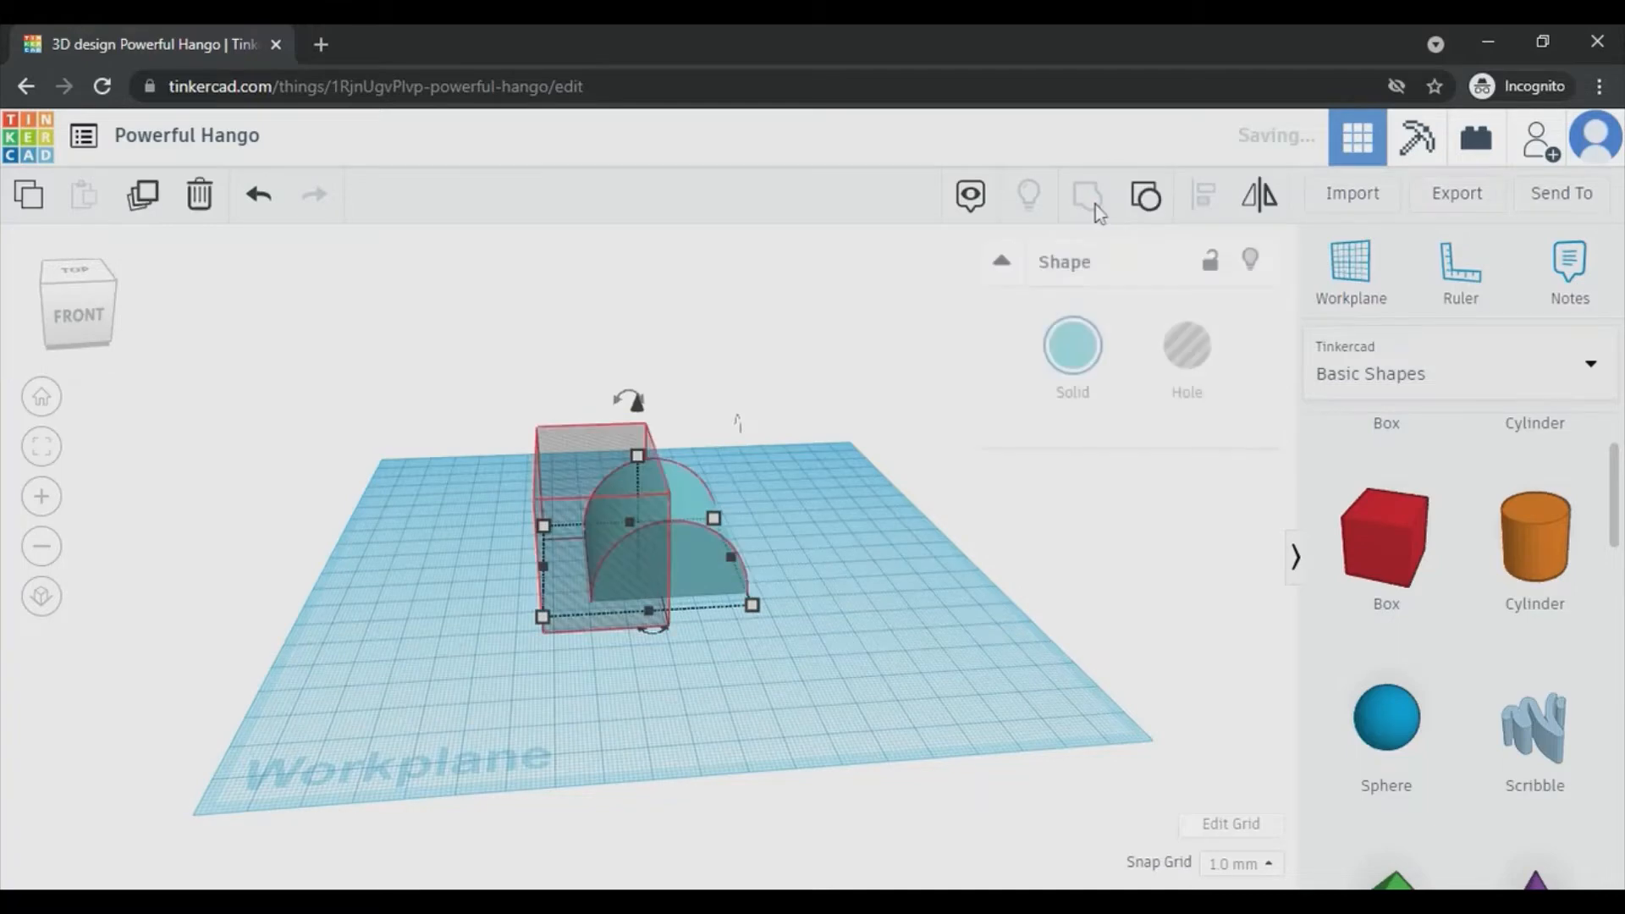
click(871, 491)
Recolor the remaining quarter-round piece orange
right_drag(871, 482, 892, 547)
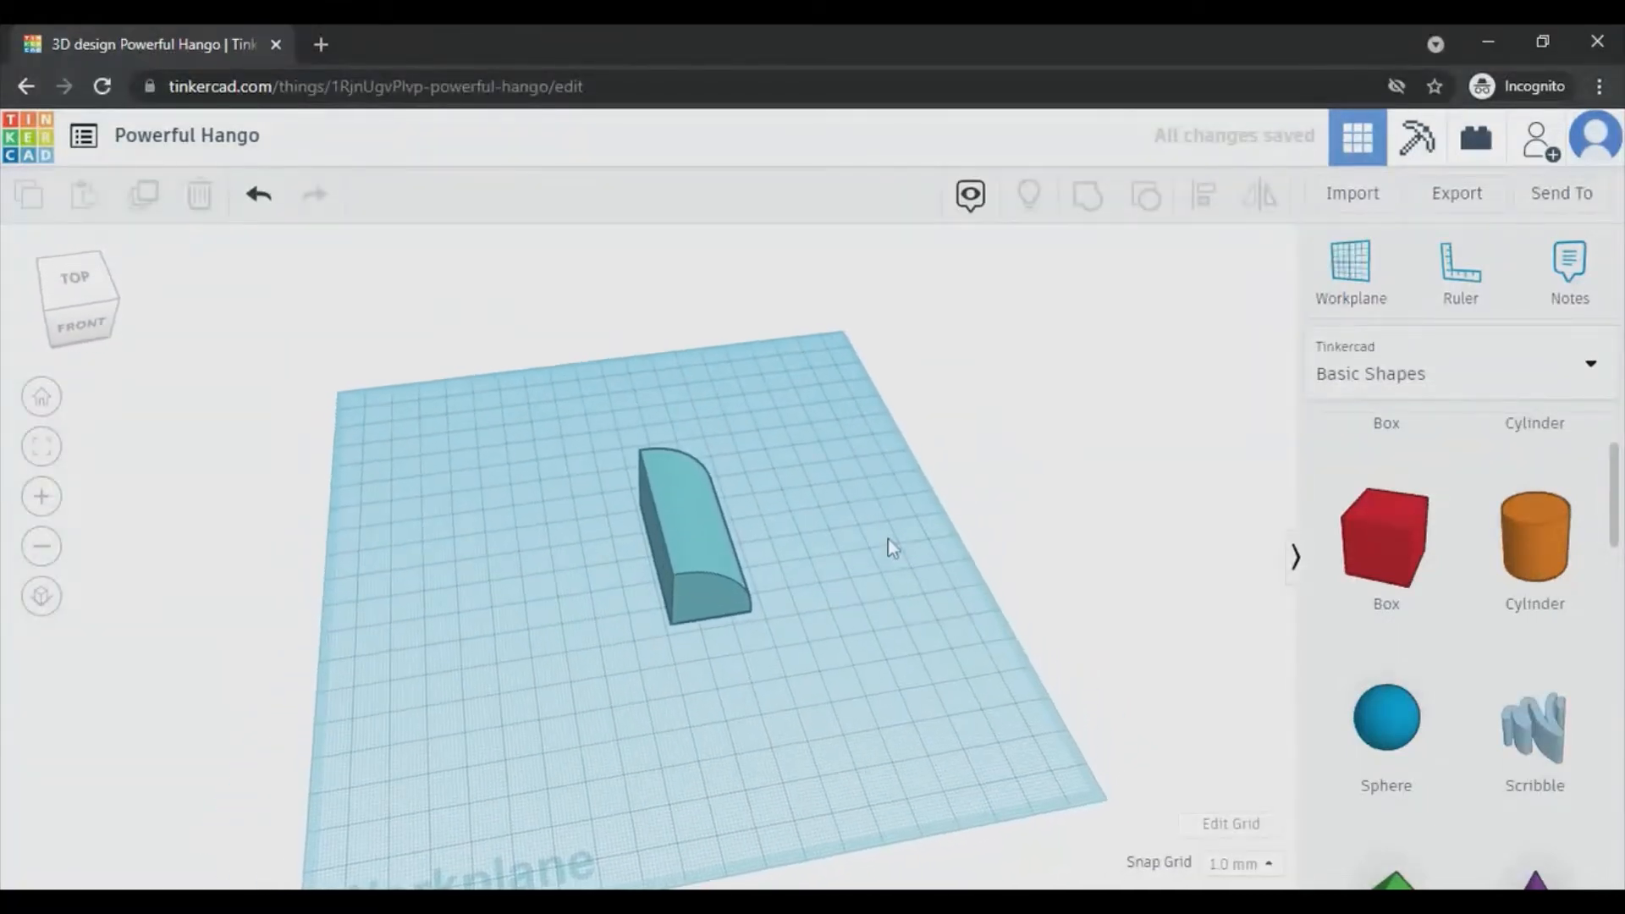
click(709, 572)
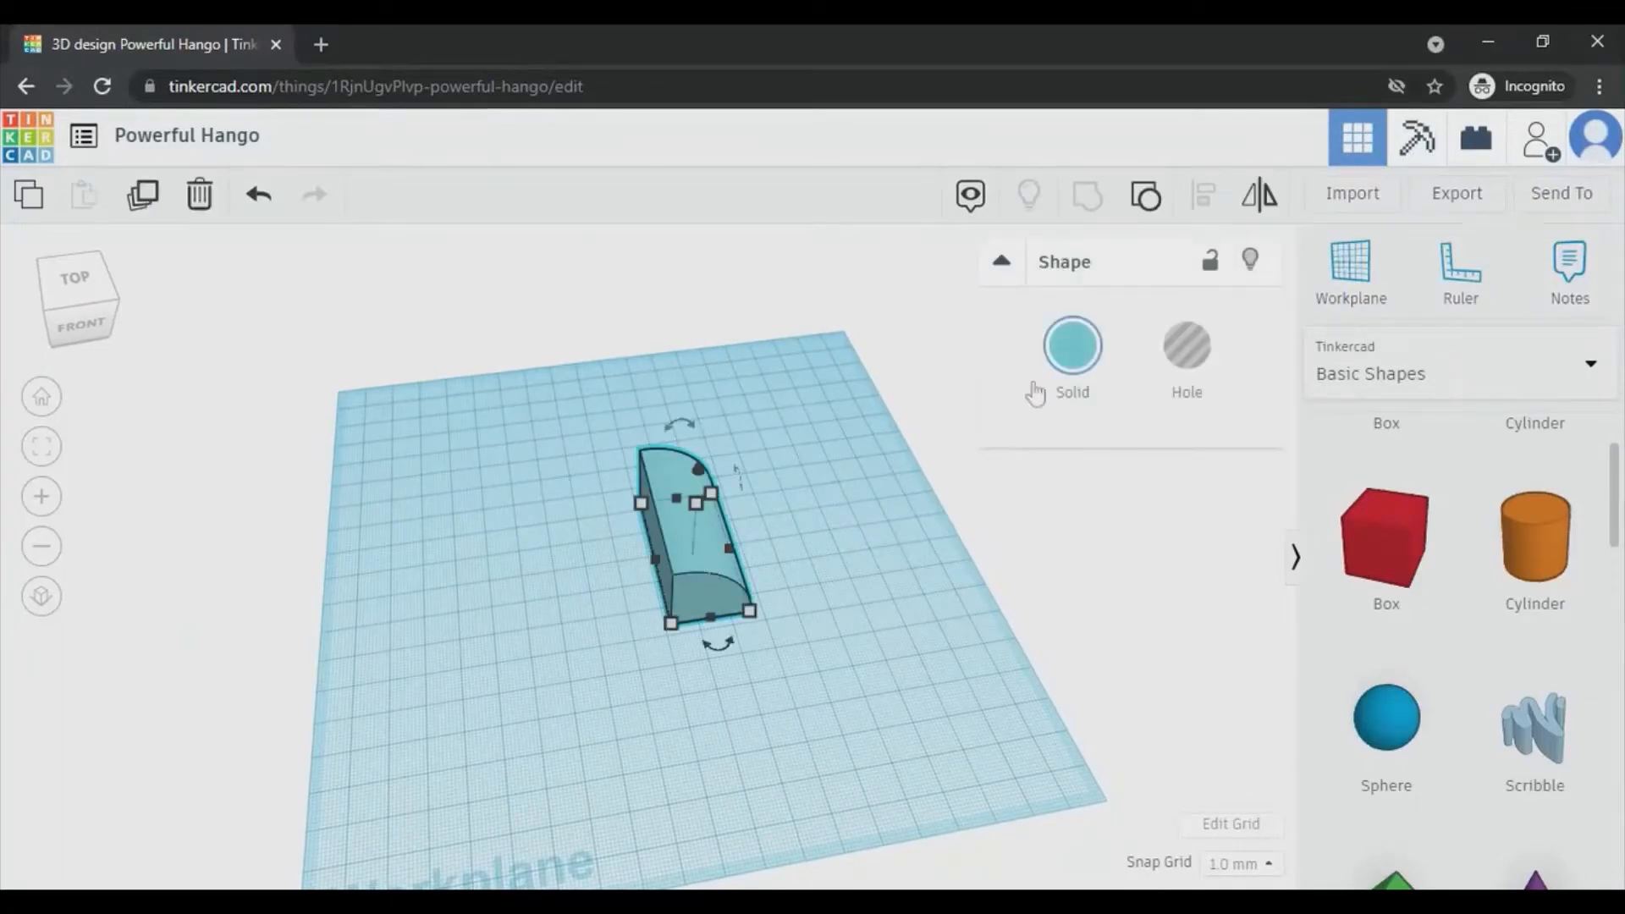
click(1072, 364)
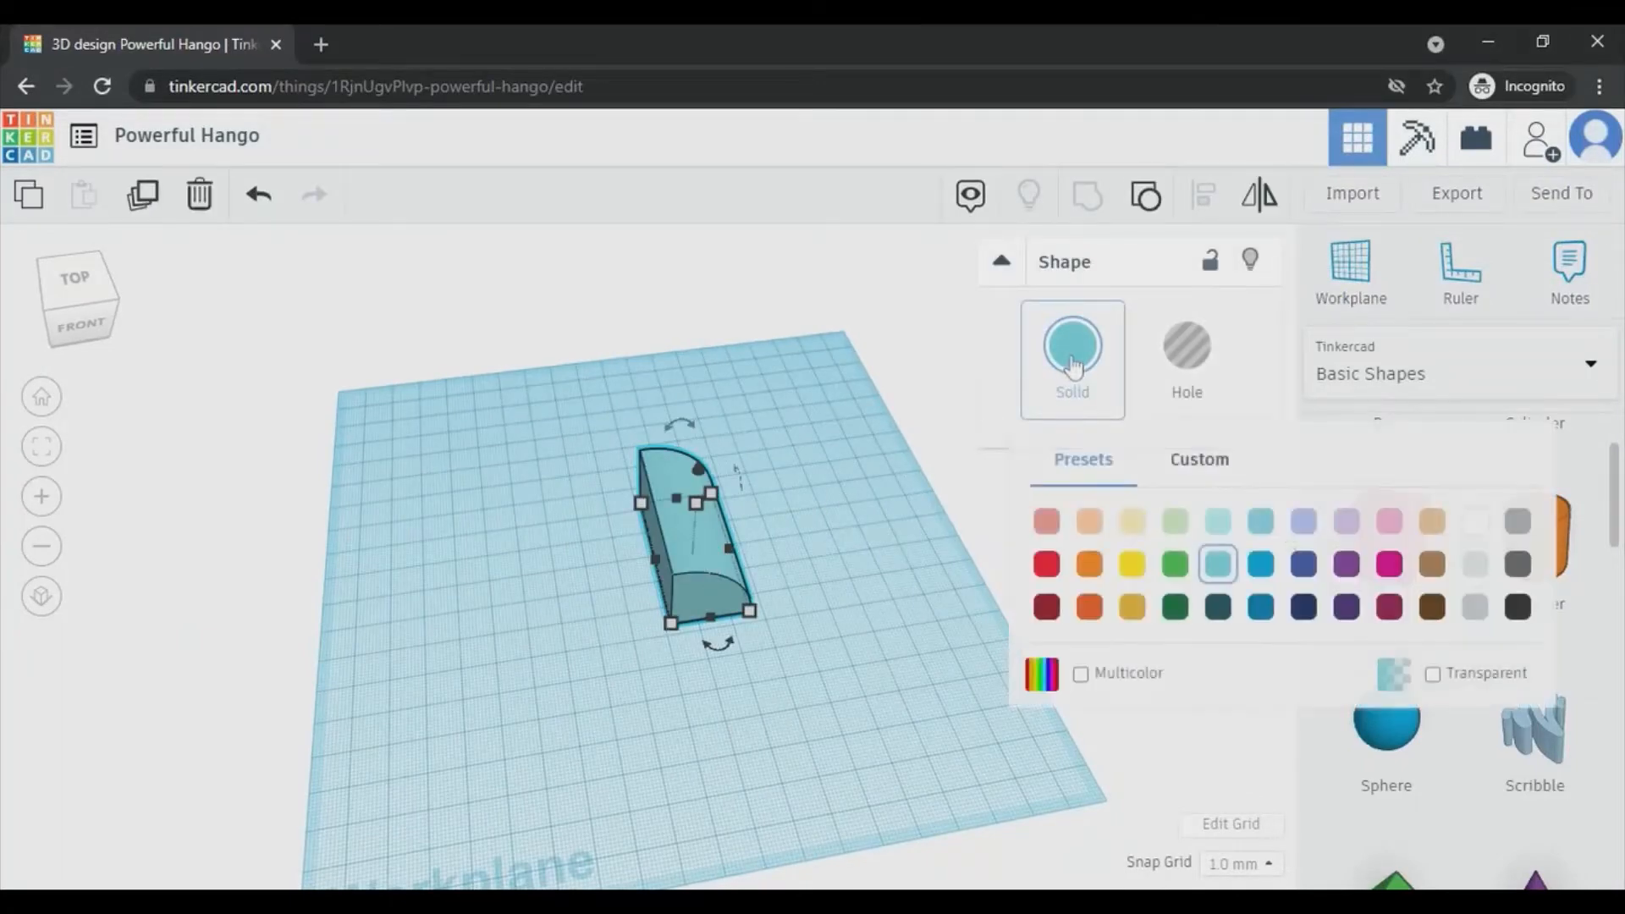
click(1090, 565)
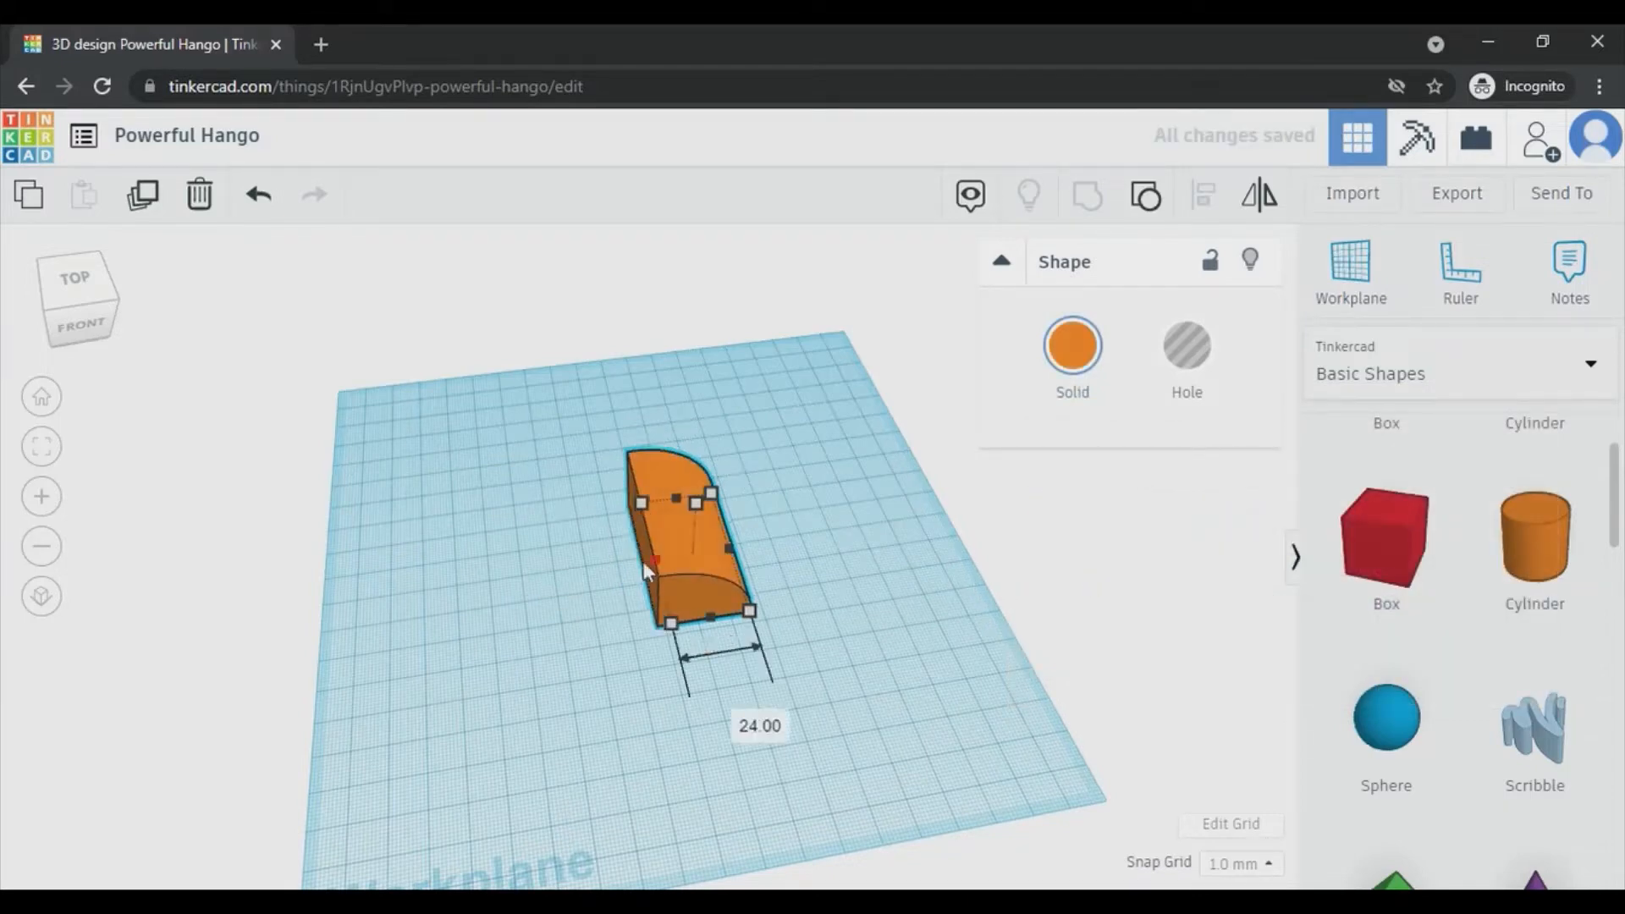
Keep the orange piece 24 mm wide and shorten its length to 18 mm from the back
mouse_move(645, 563)
mouse_down()
mouse_move(616, 569)
mouse_move(662, 561)
mouse_up()
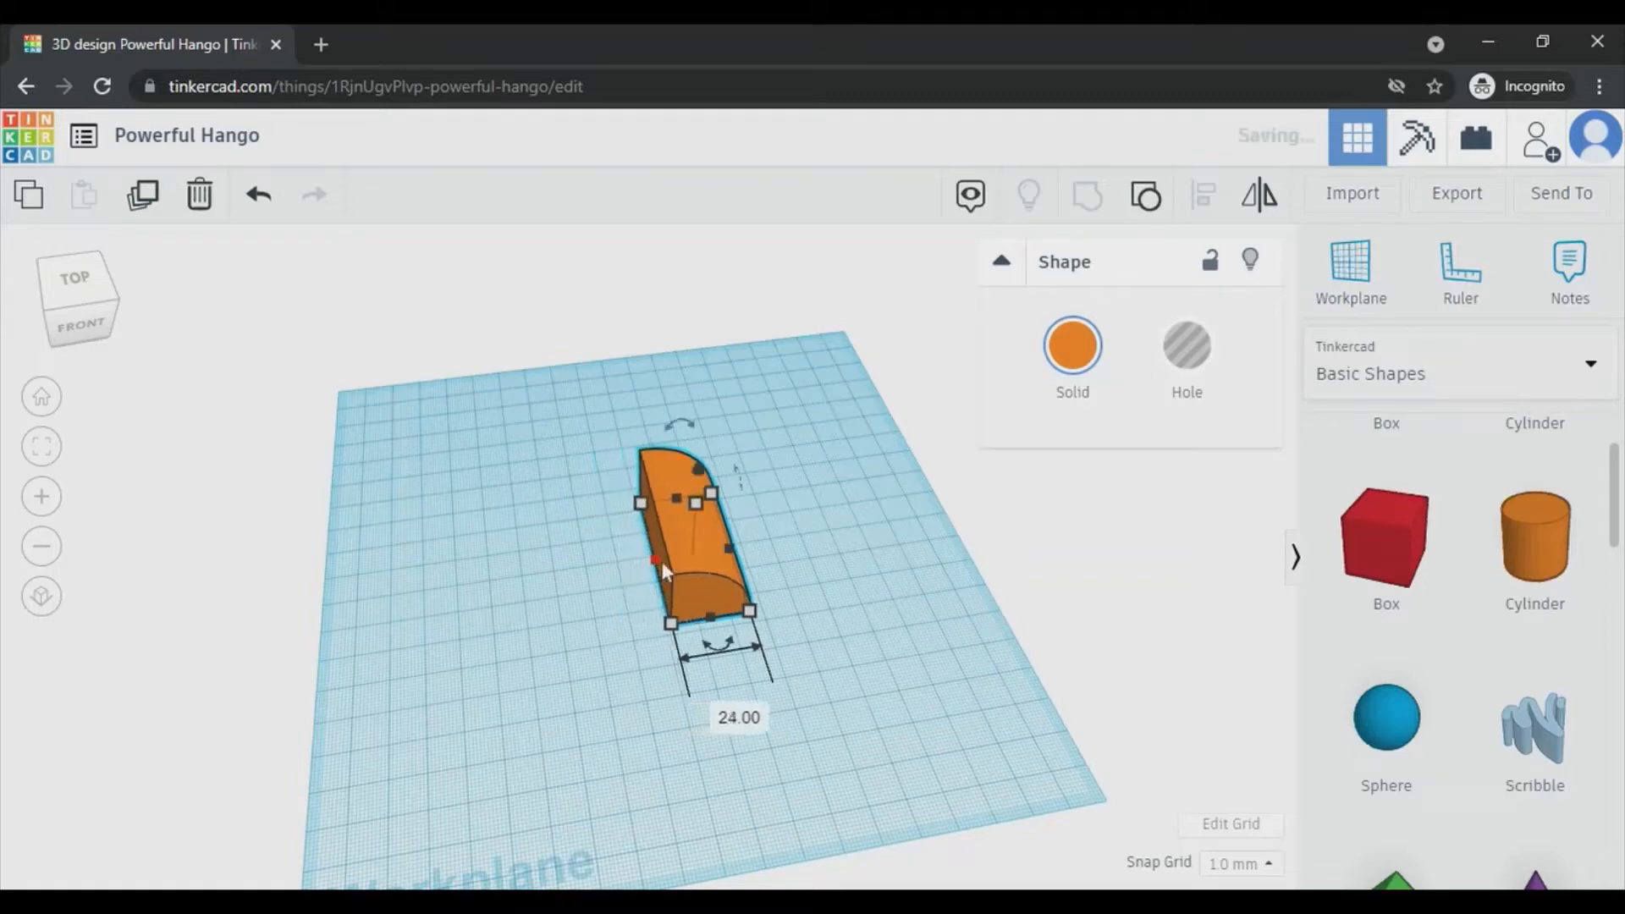
drag(678, 496, 708, 562)
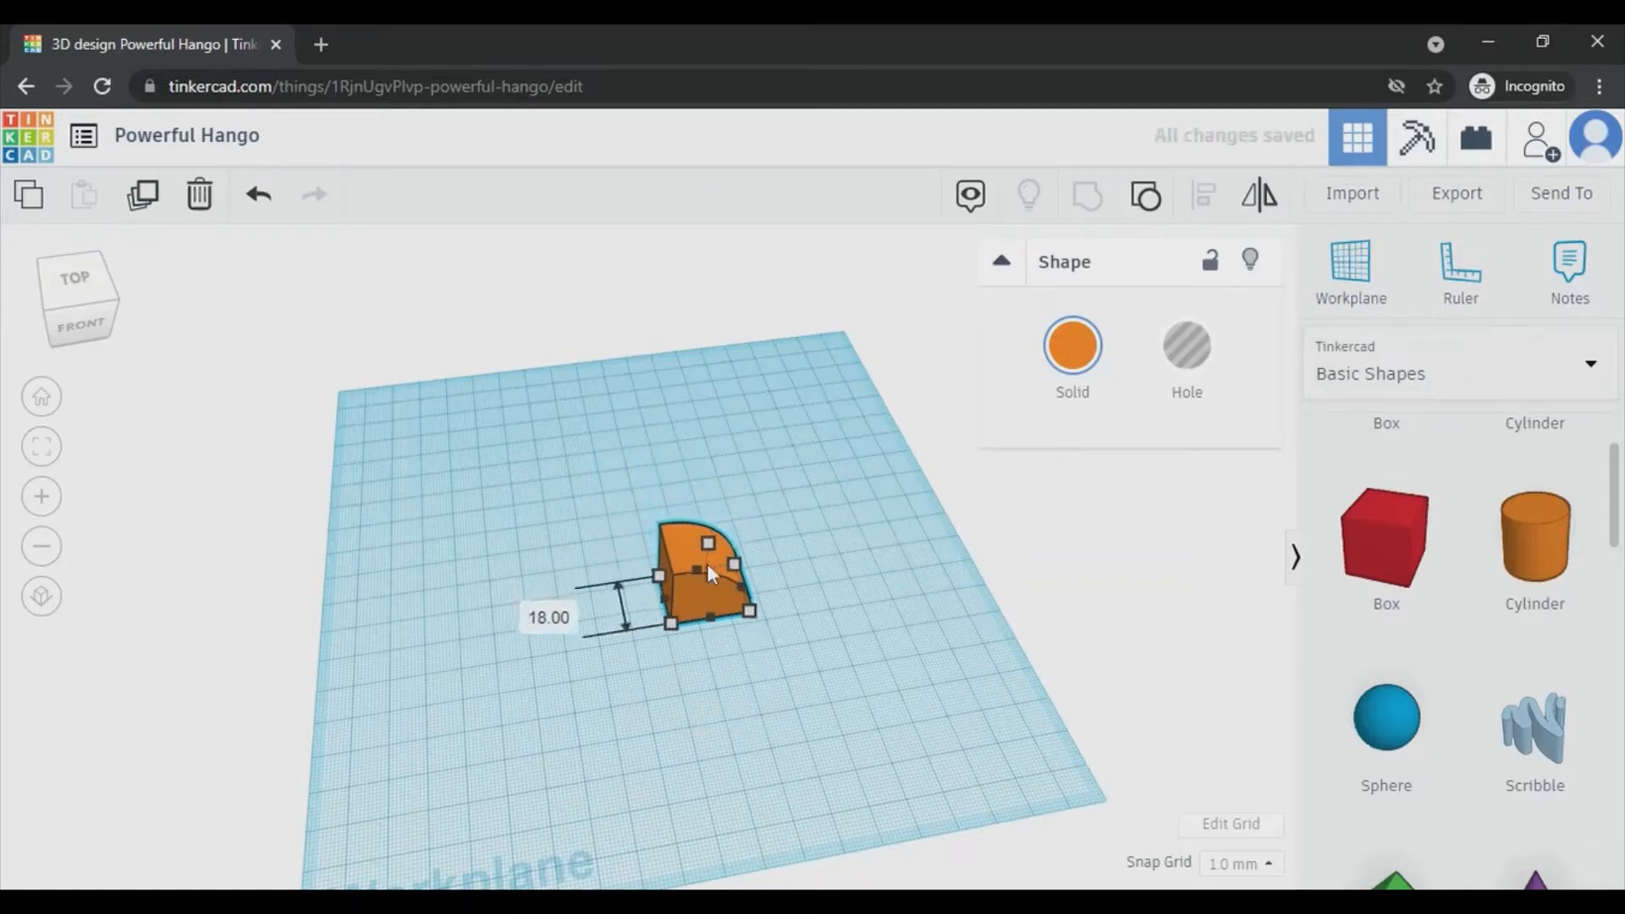
click(835, 628)
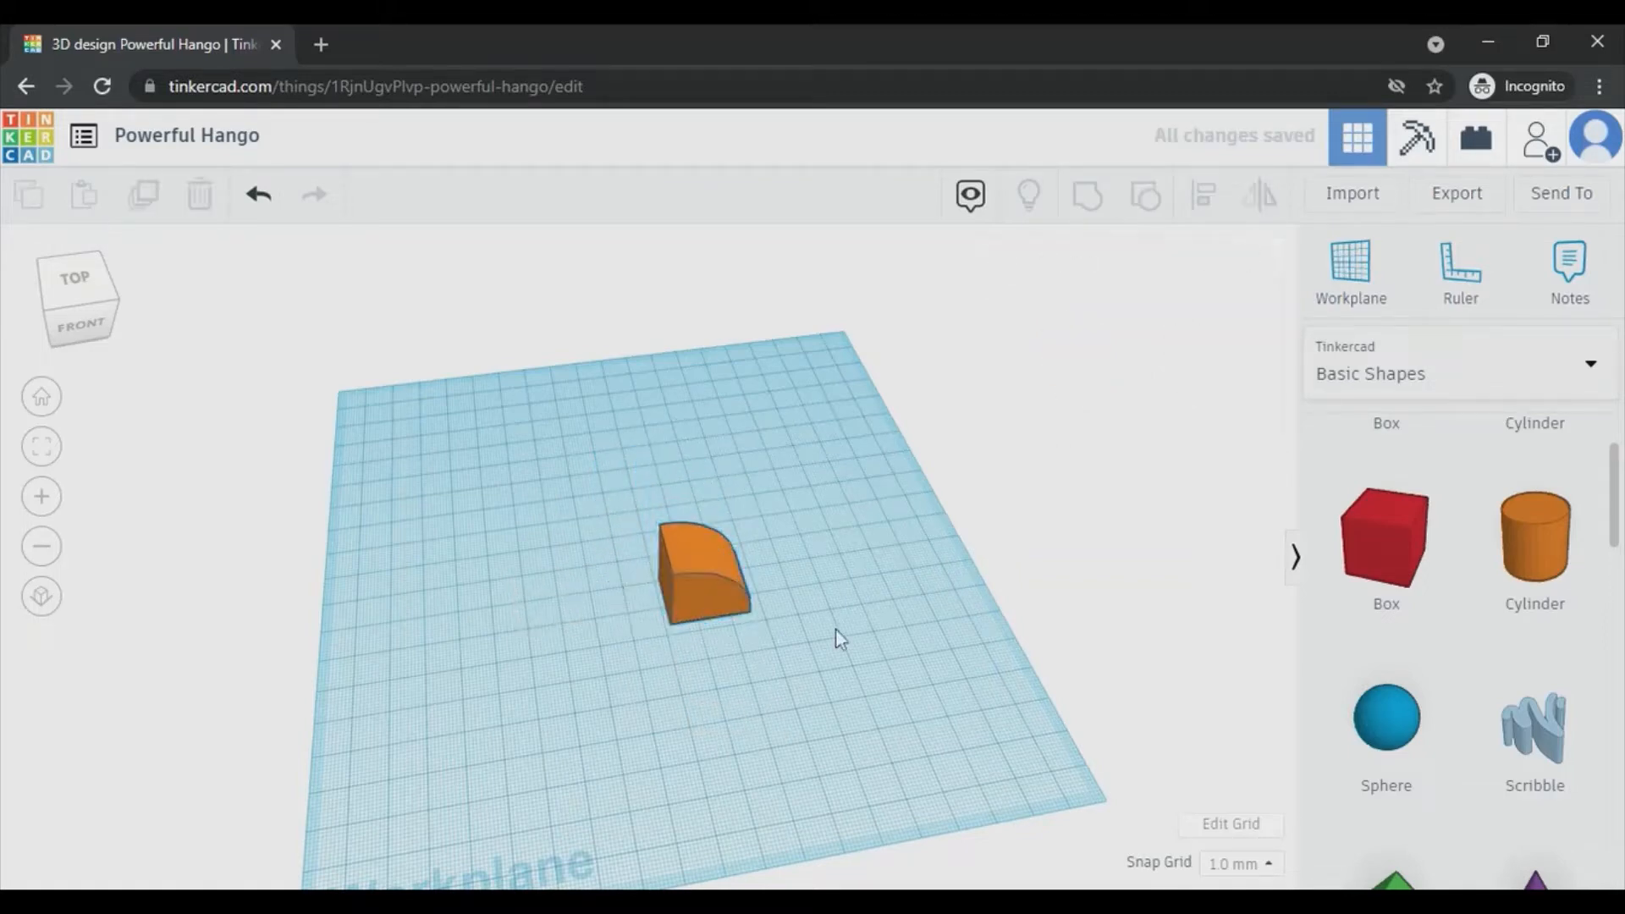
right_drag(835, 628, 870, 633)
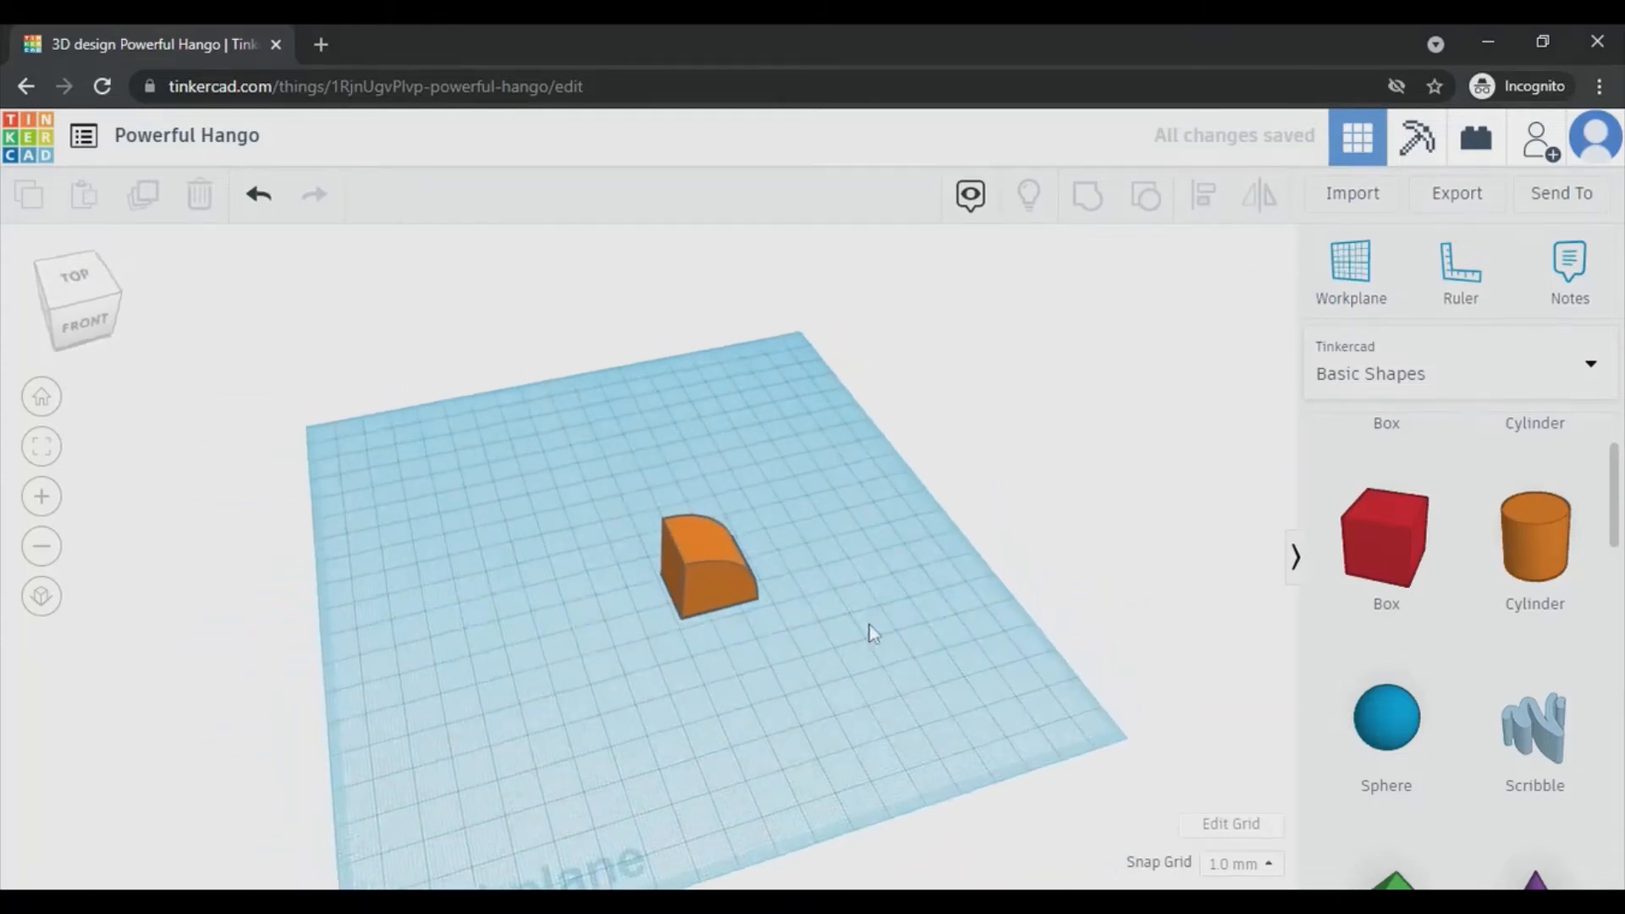
click(726, 586)
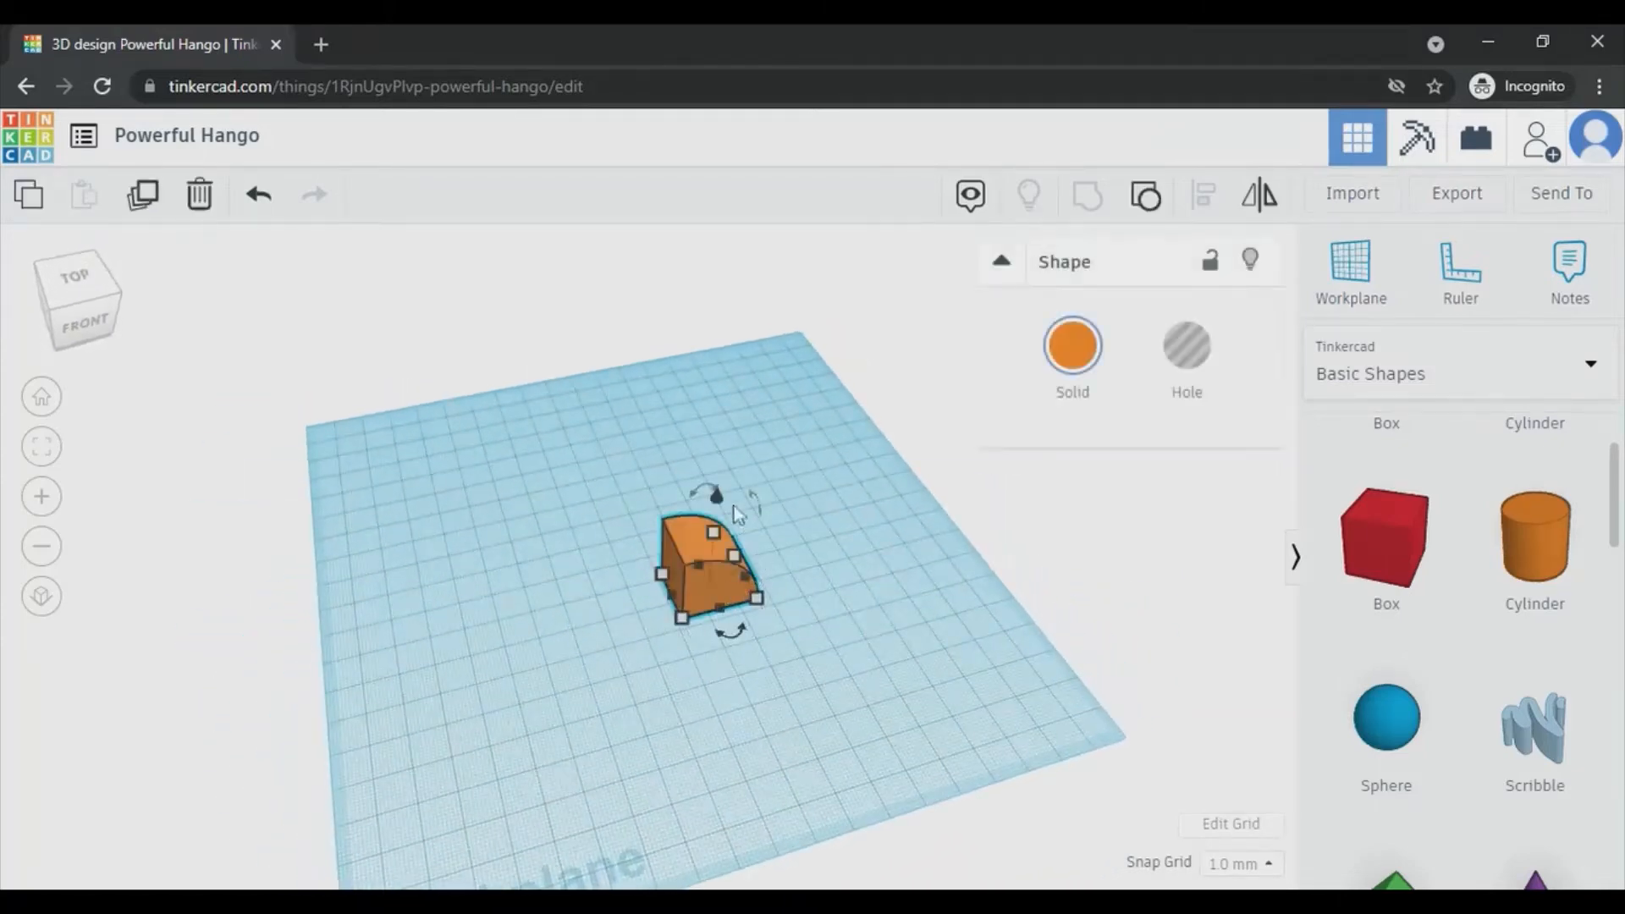
right_drag(819, 610, 821, 552)
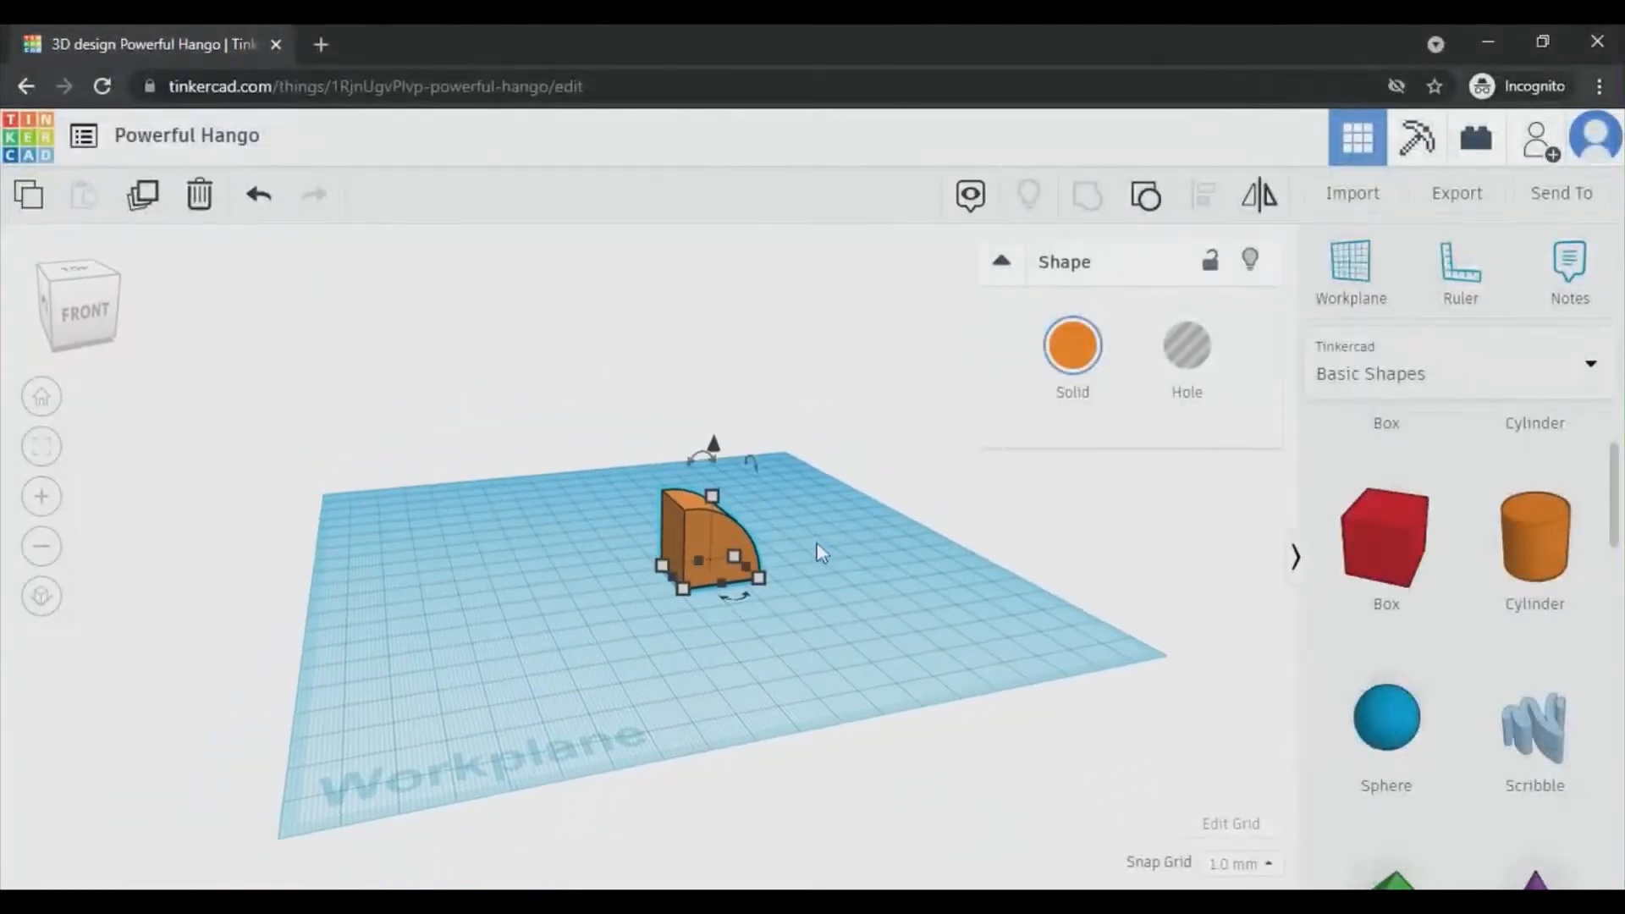
click(819, 552)
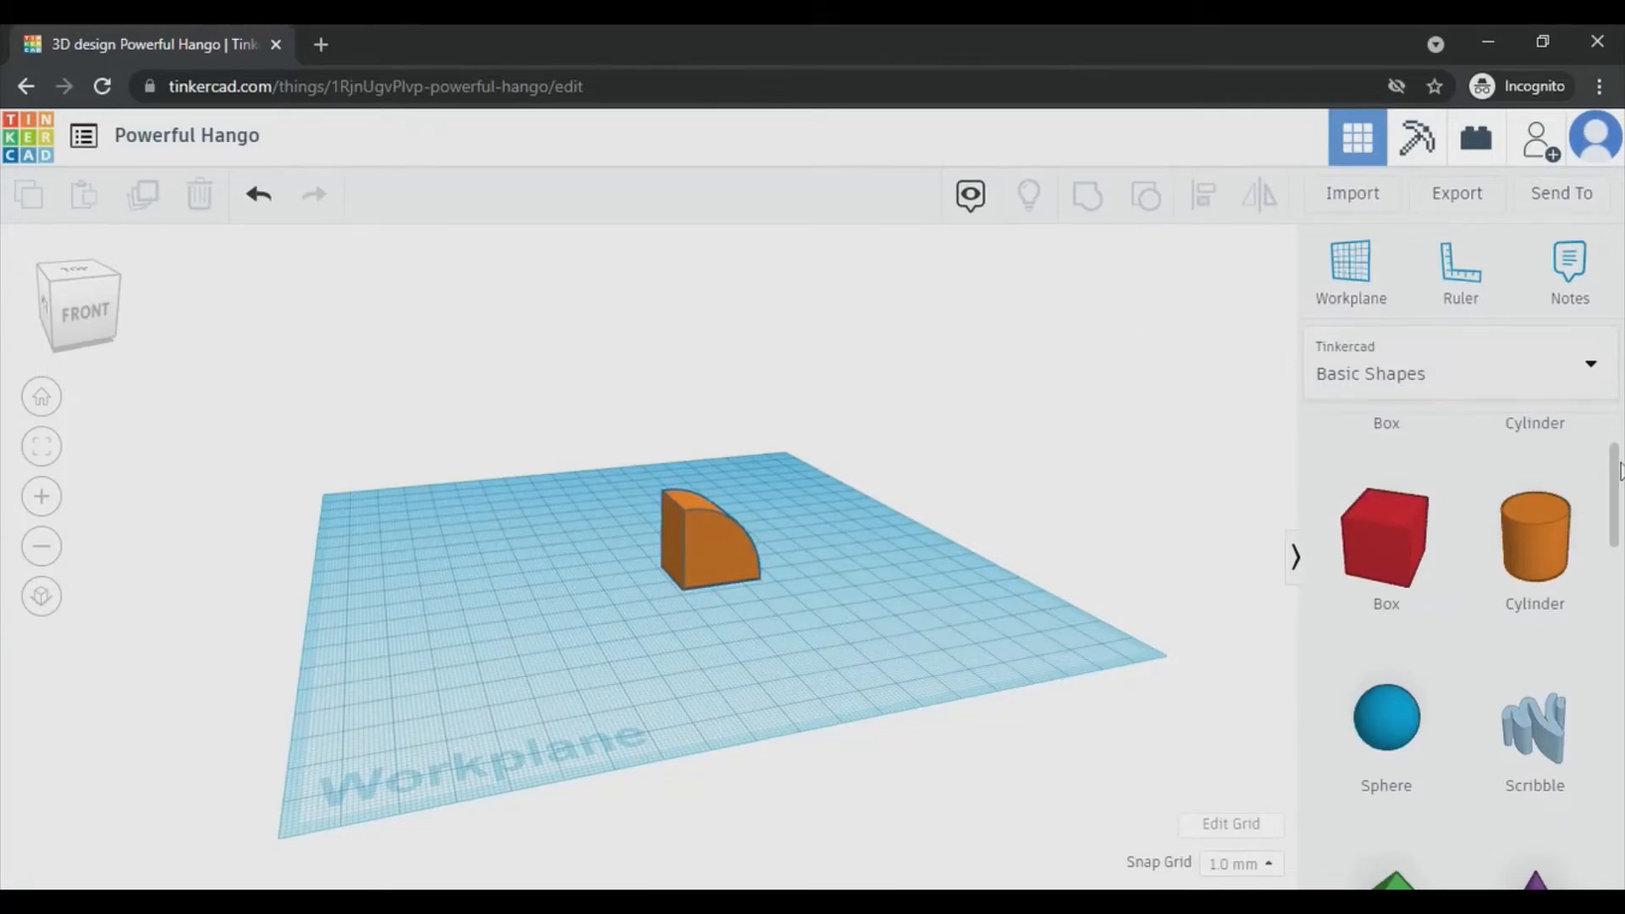
Add a sphere to the workplane in front of the orange piece
scroll(1618, 515, down, 2)
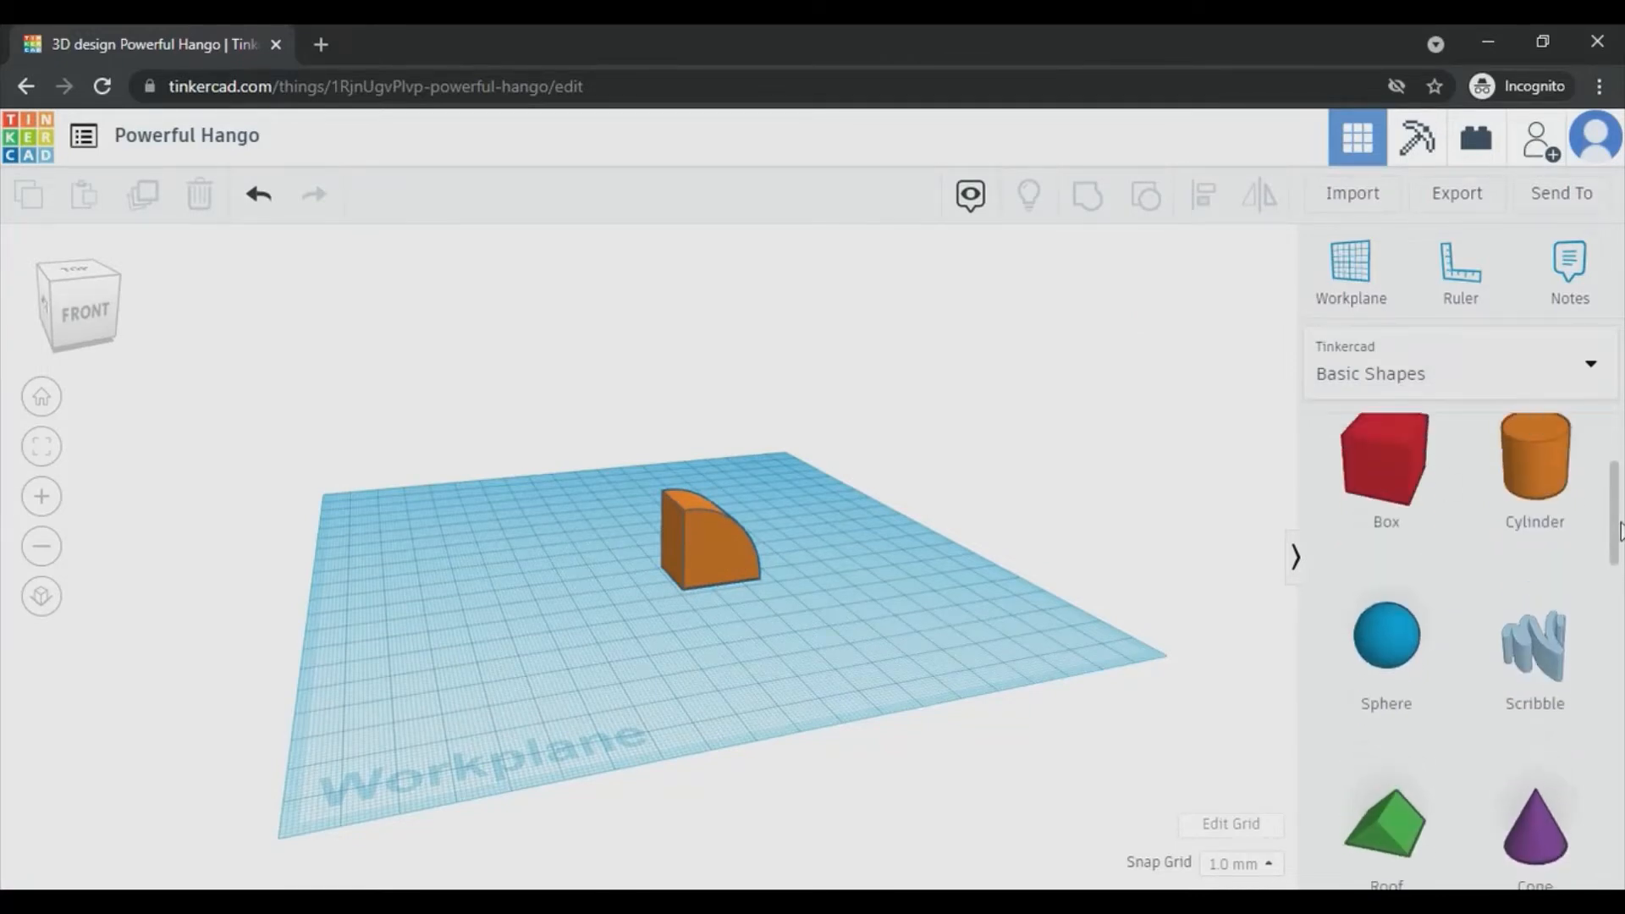
drag(947, 663, 778, 652)
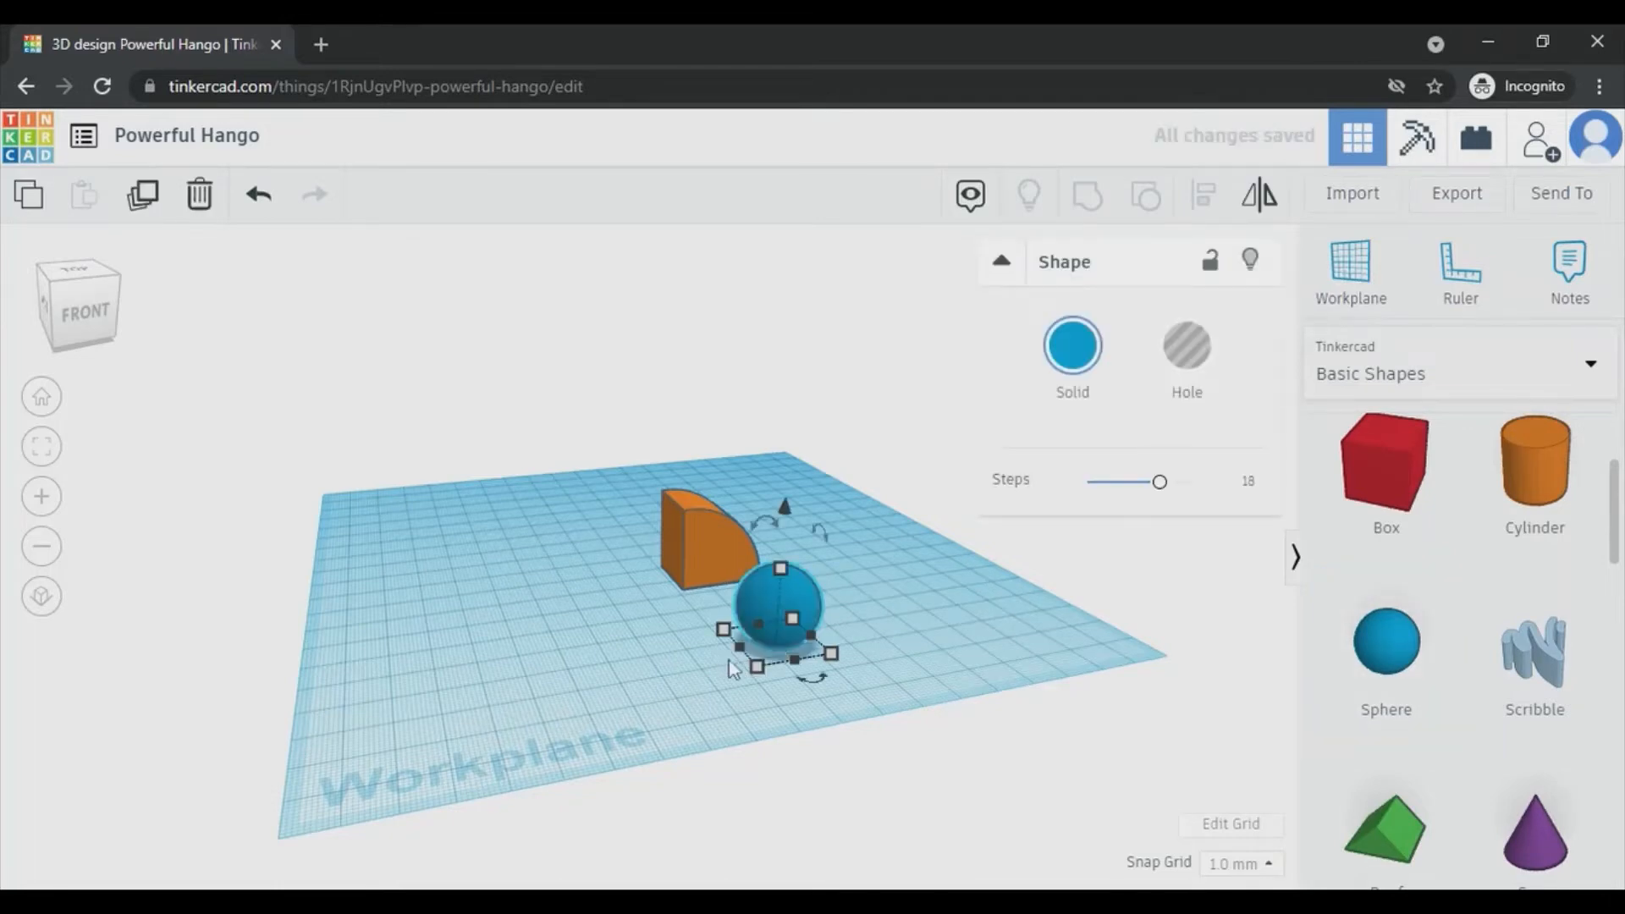
click(684, 699)
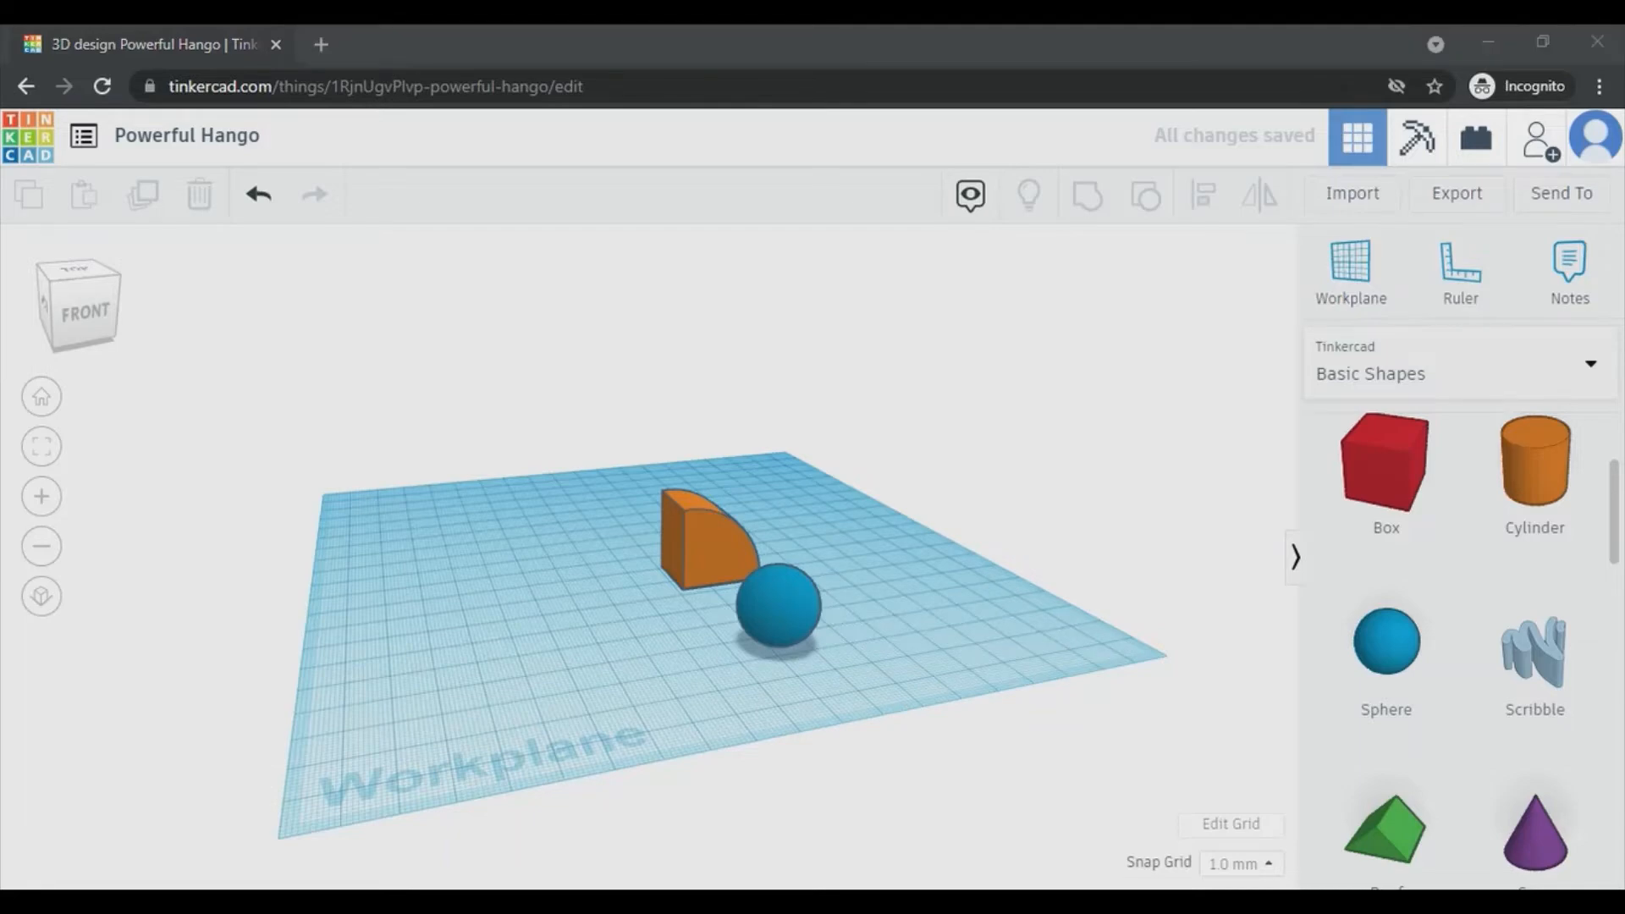
right_drag(899, 793, 1016, 787)
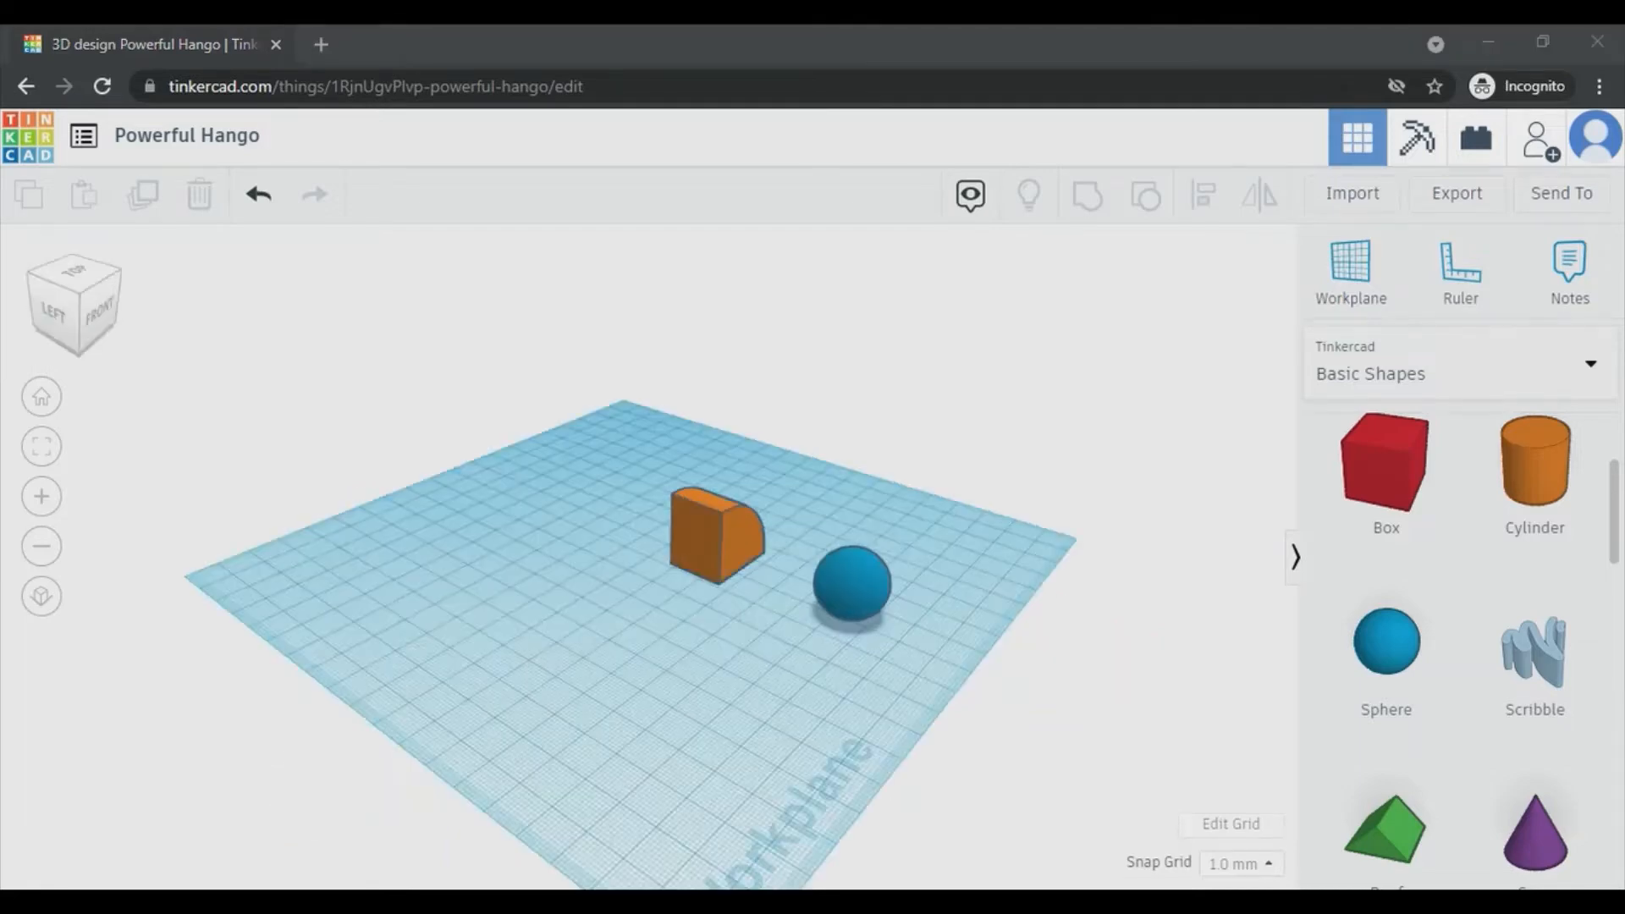
right_drag(875, 722, 747, 708)
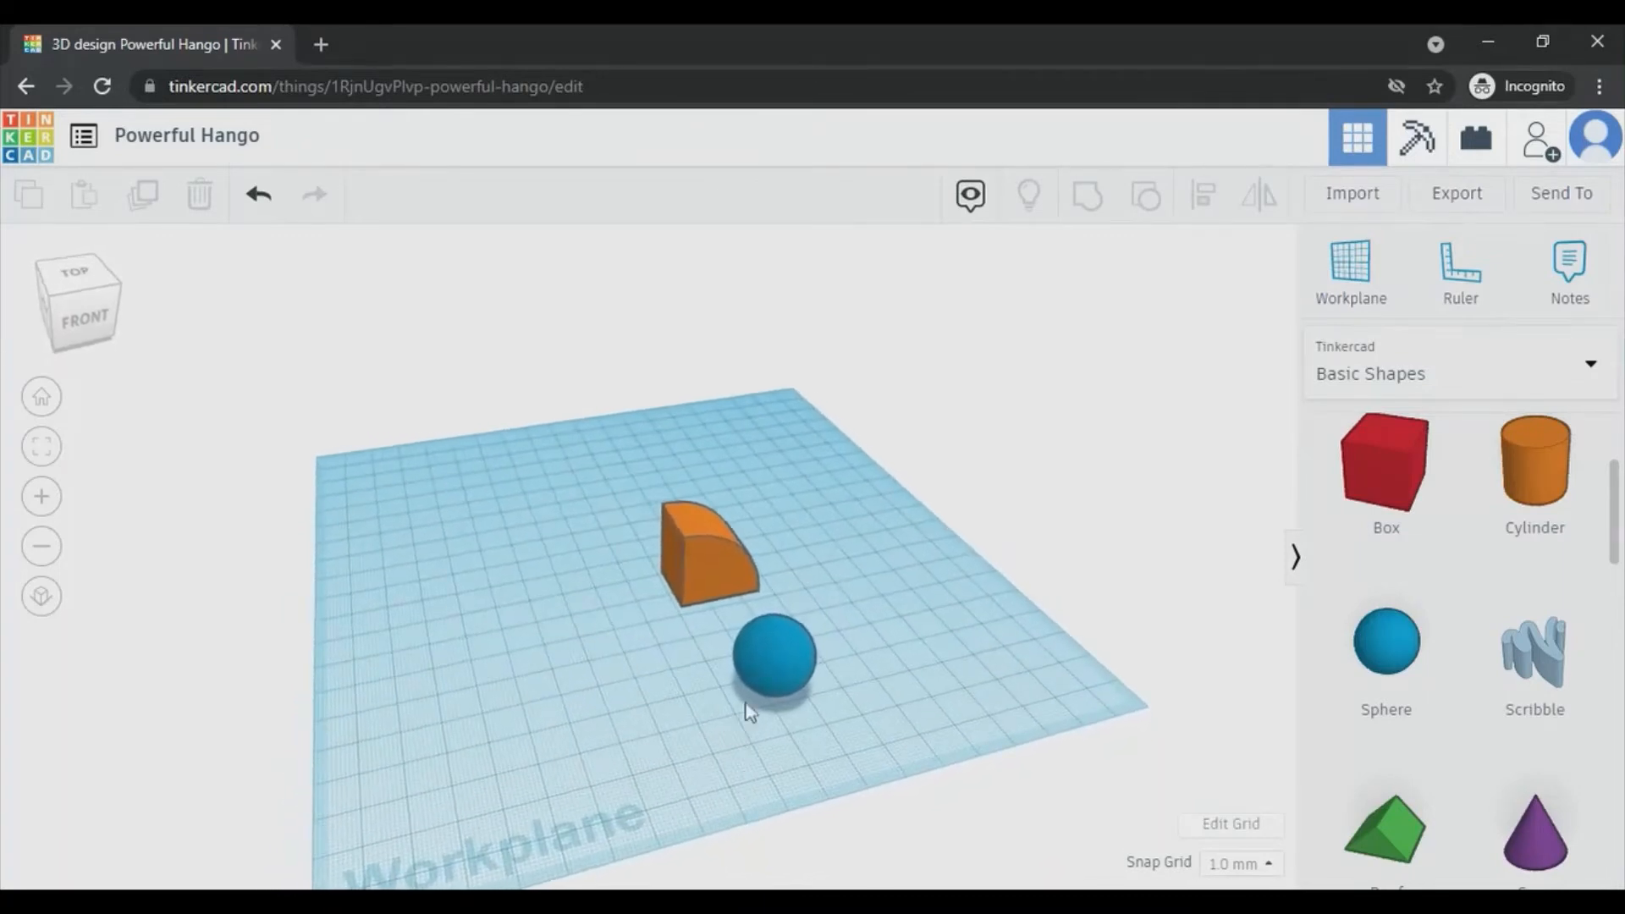
Shrink the blue sphere and place it low against the front face of the orange piece
click(775, 681)
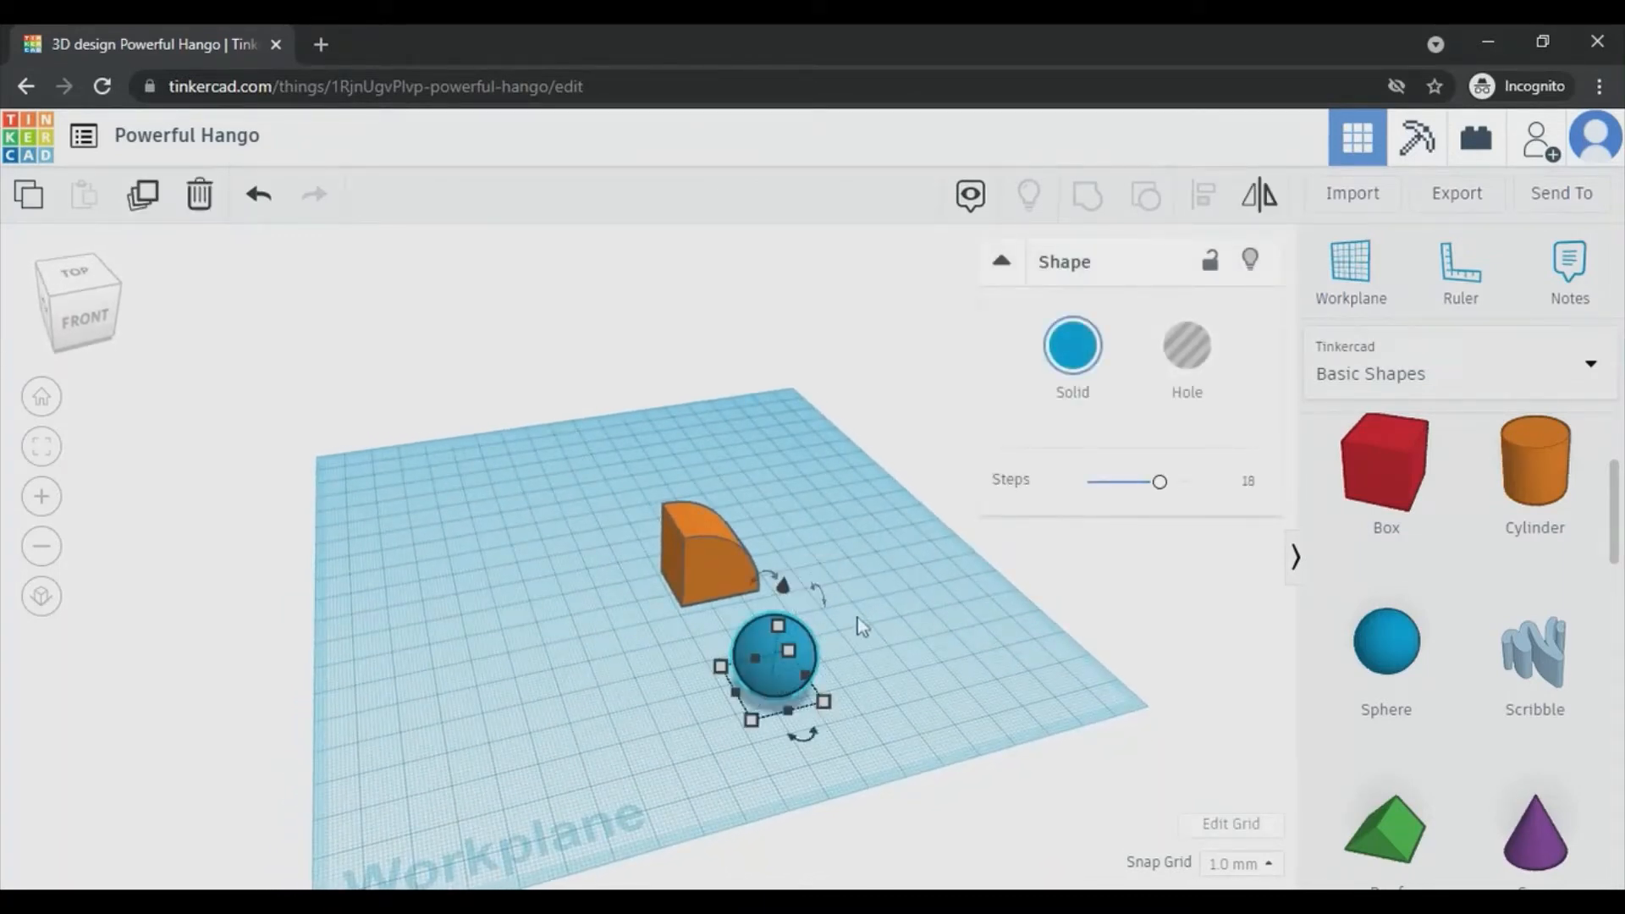
mouse_move(721, 667)
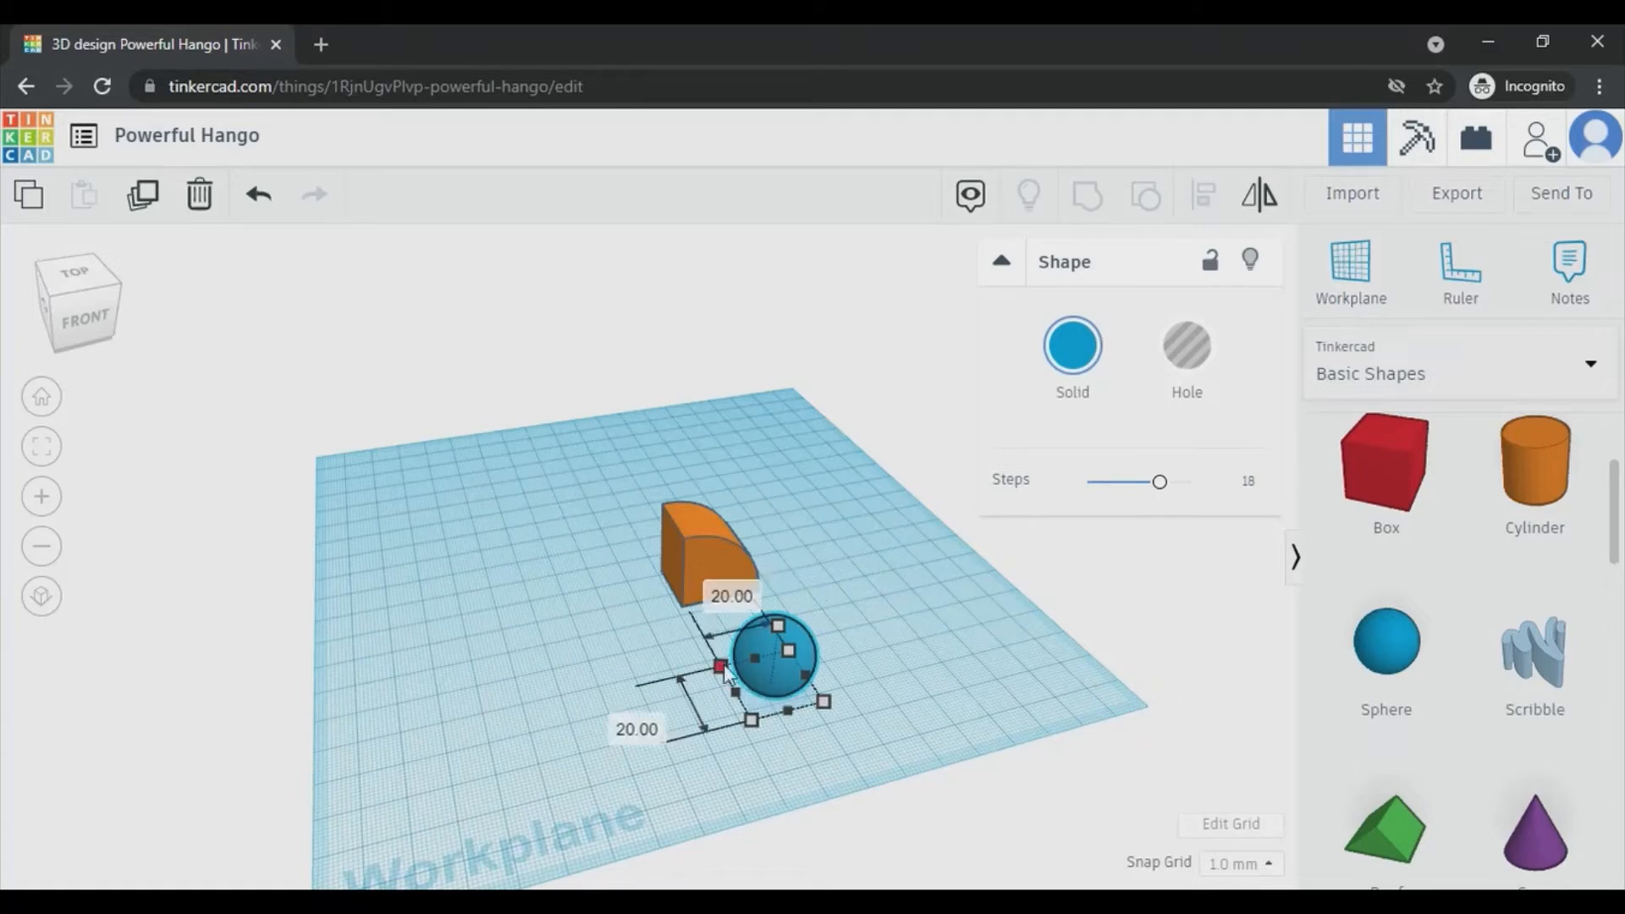
drag(723, 664, 714, 577)
click(922, 662)
click(788, 662)
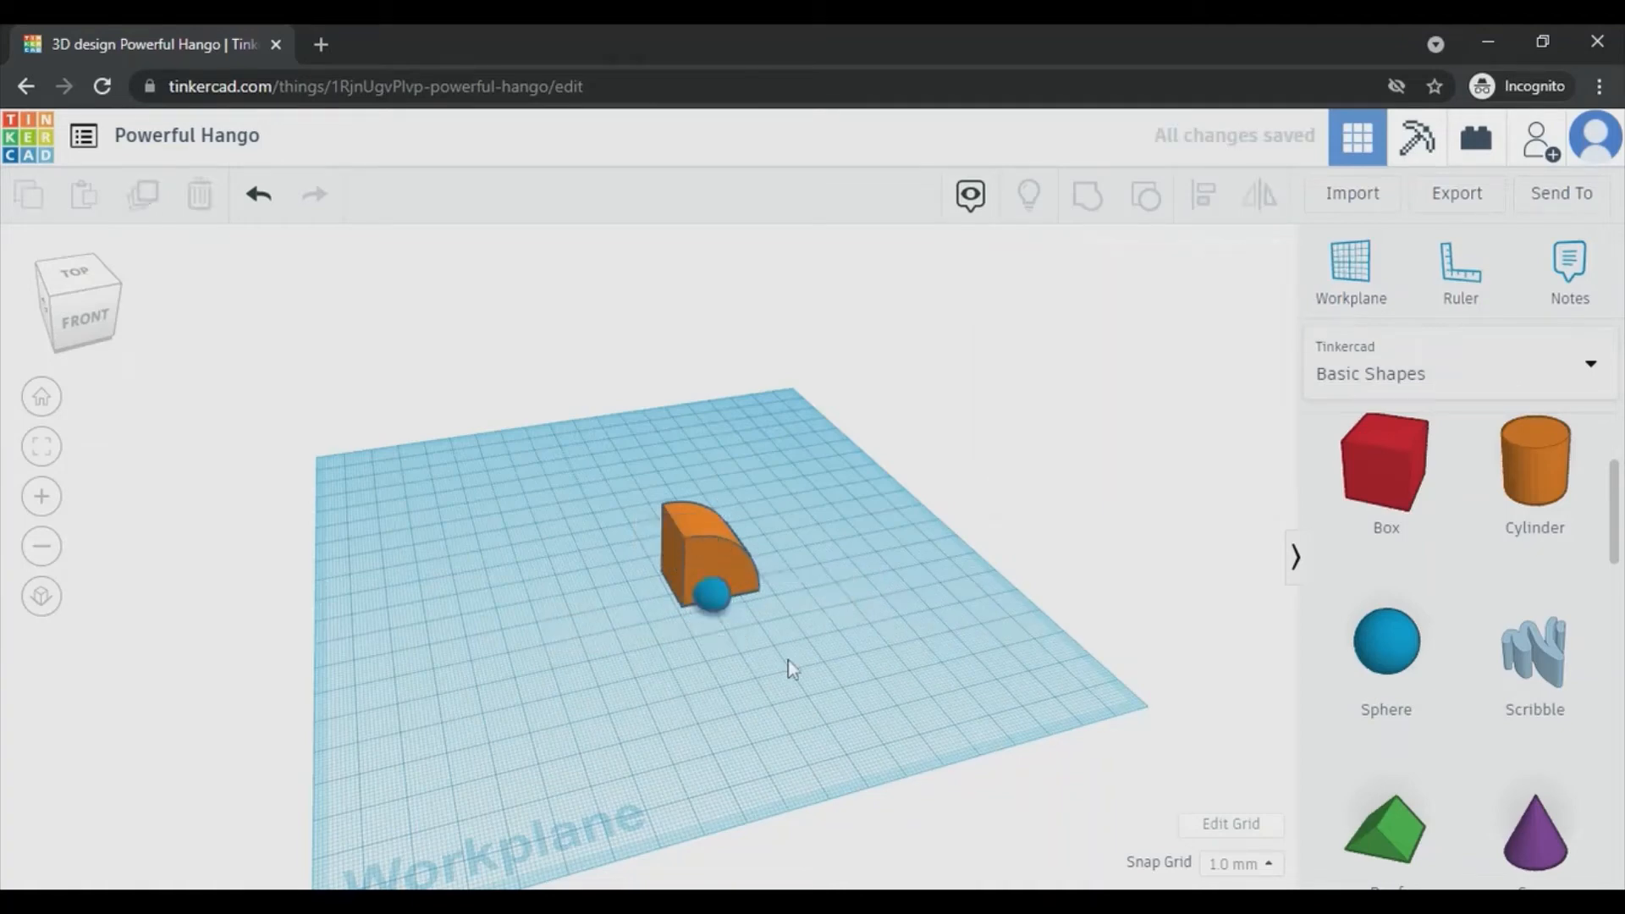
scroll(789, 660, up, 5)
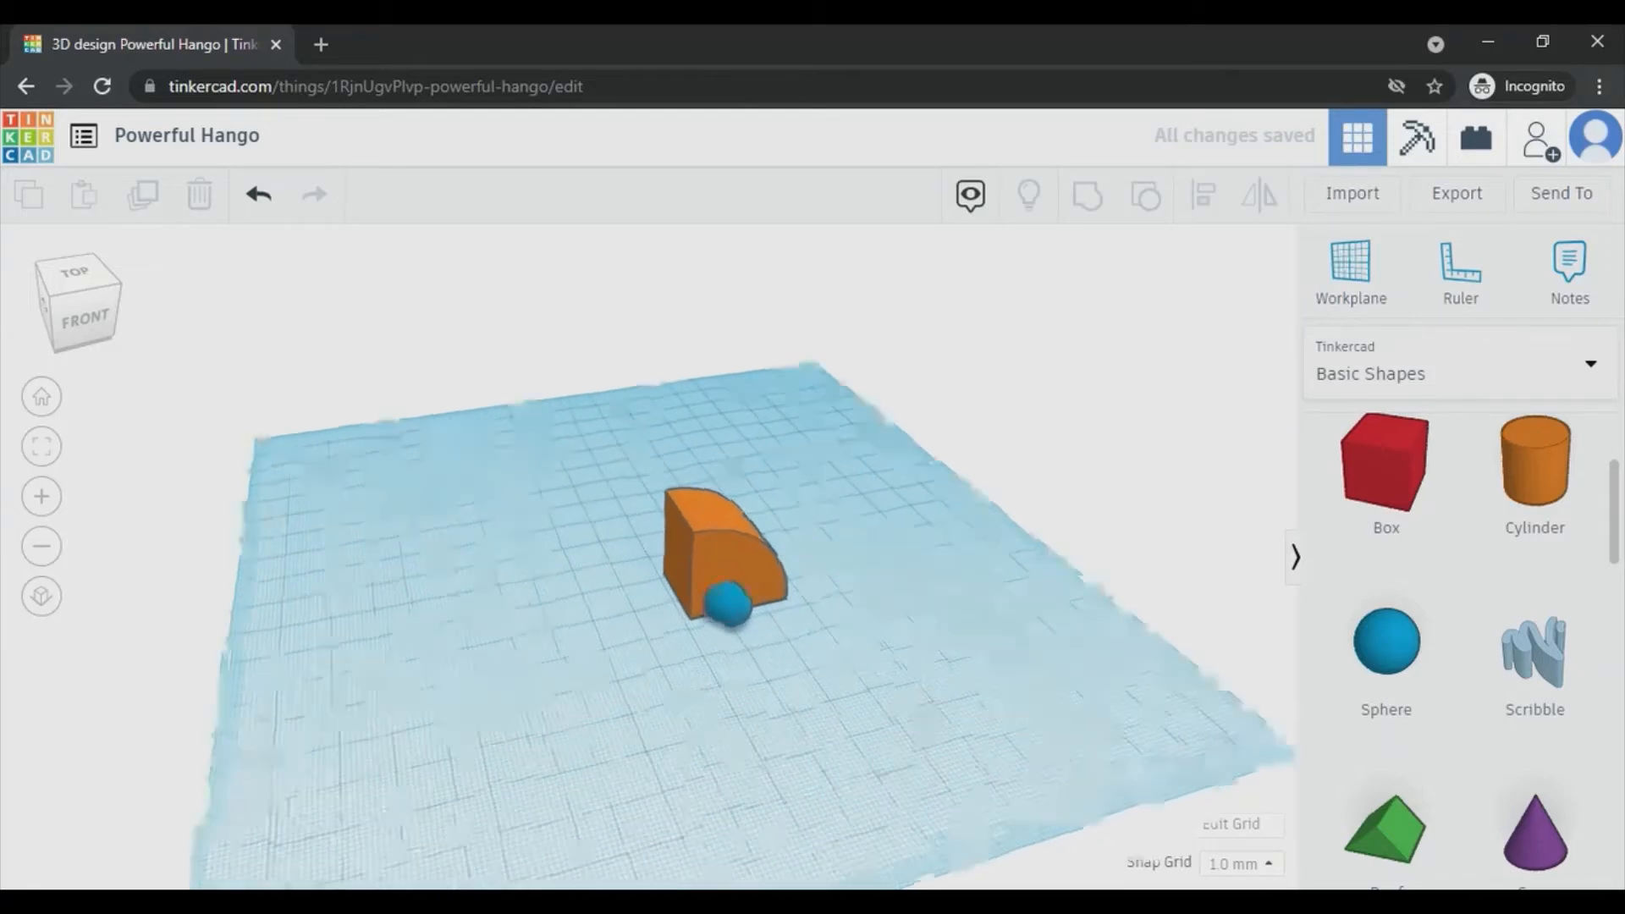
Nudge the small blue sphere deeper into the front face of the orange piece
right_drag(789, 660, 960, 646)
click(896, 579)
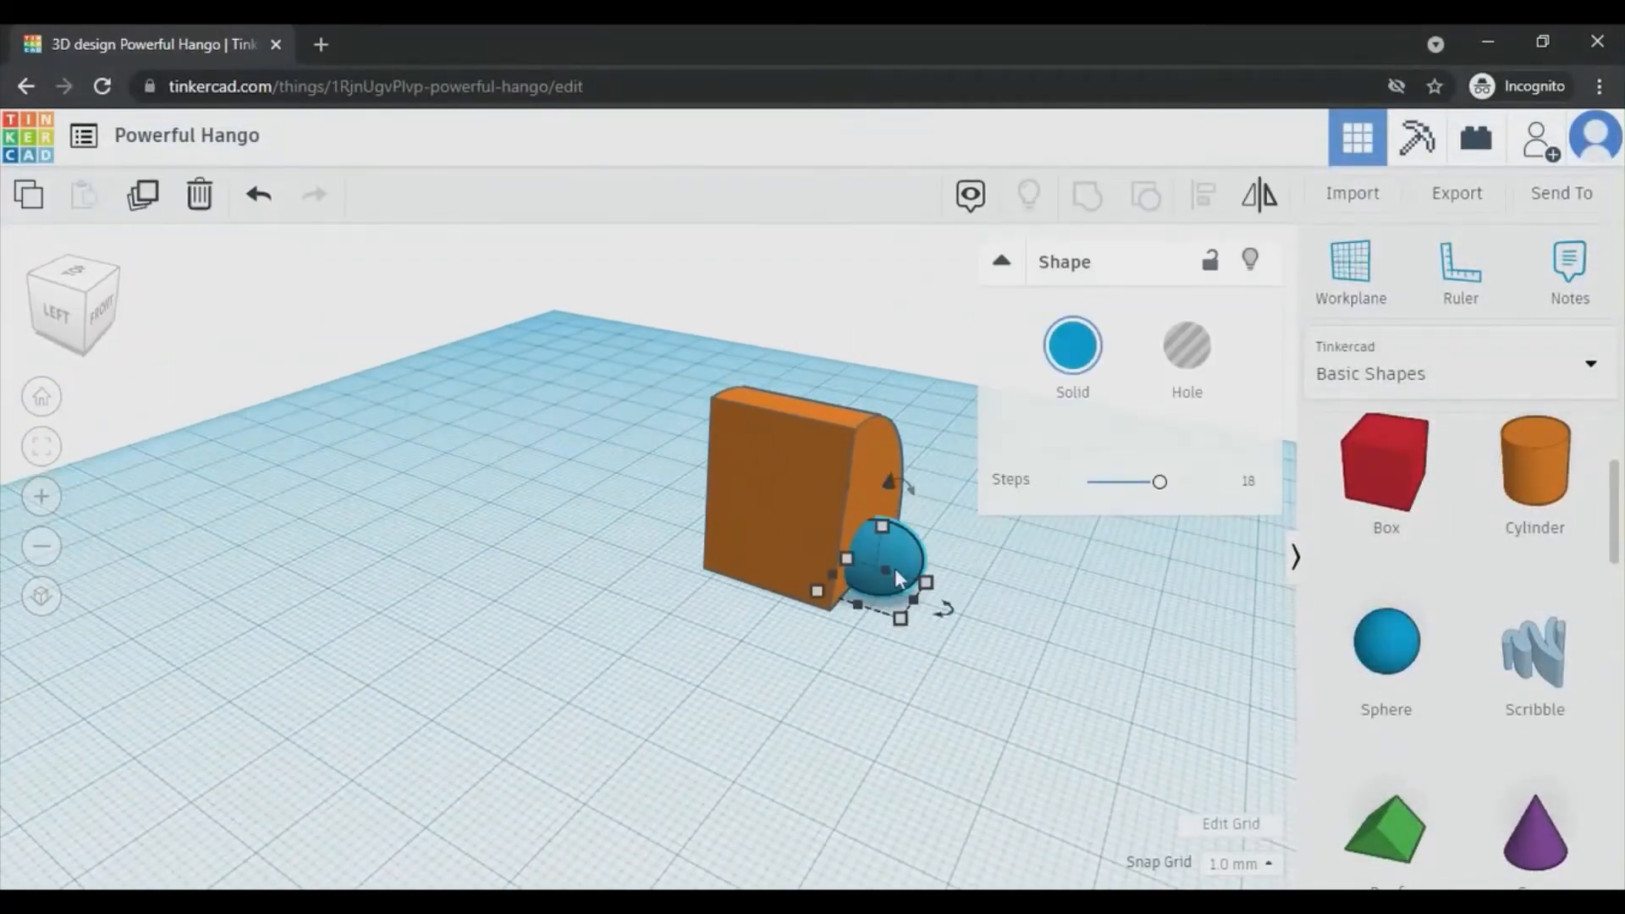
key(Left)
key(Left)
key(Left)
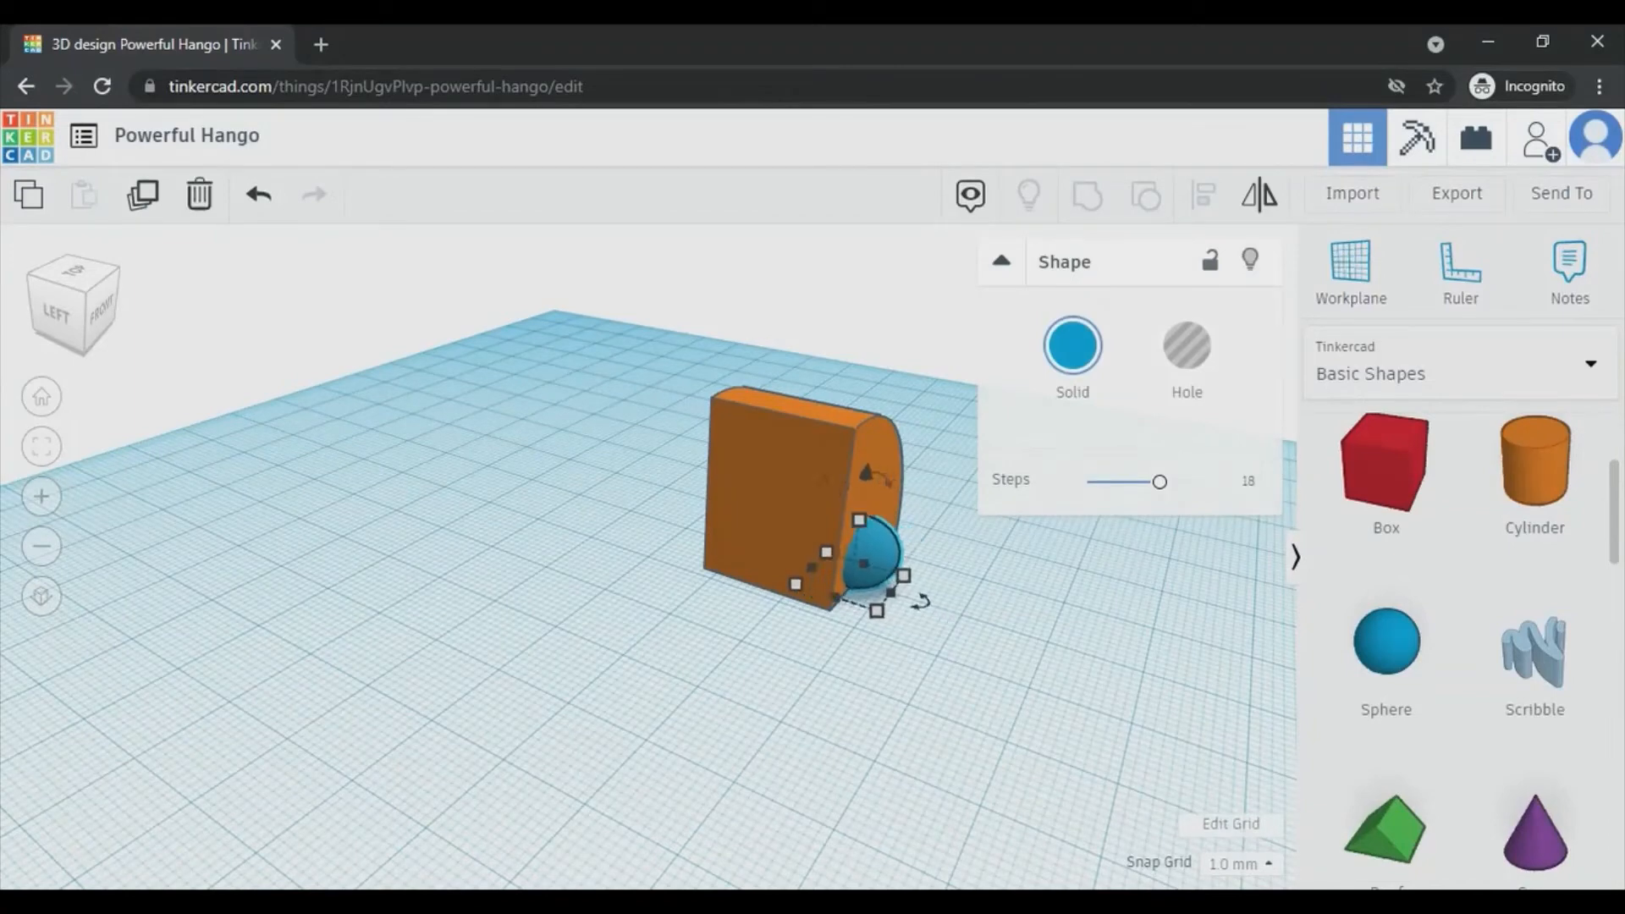
click(969, 622)
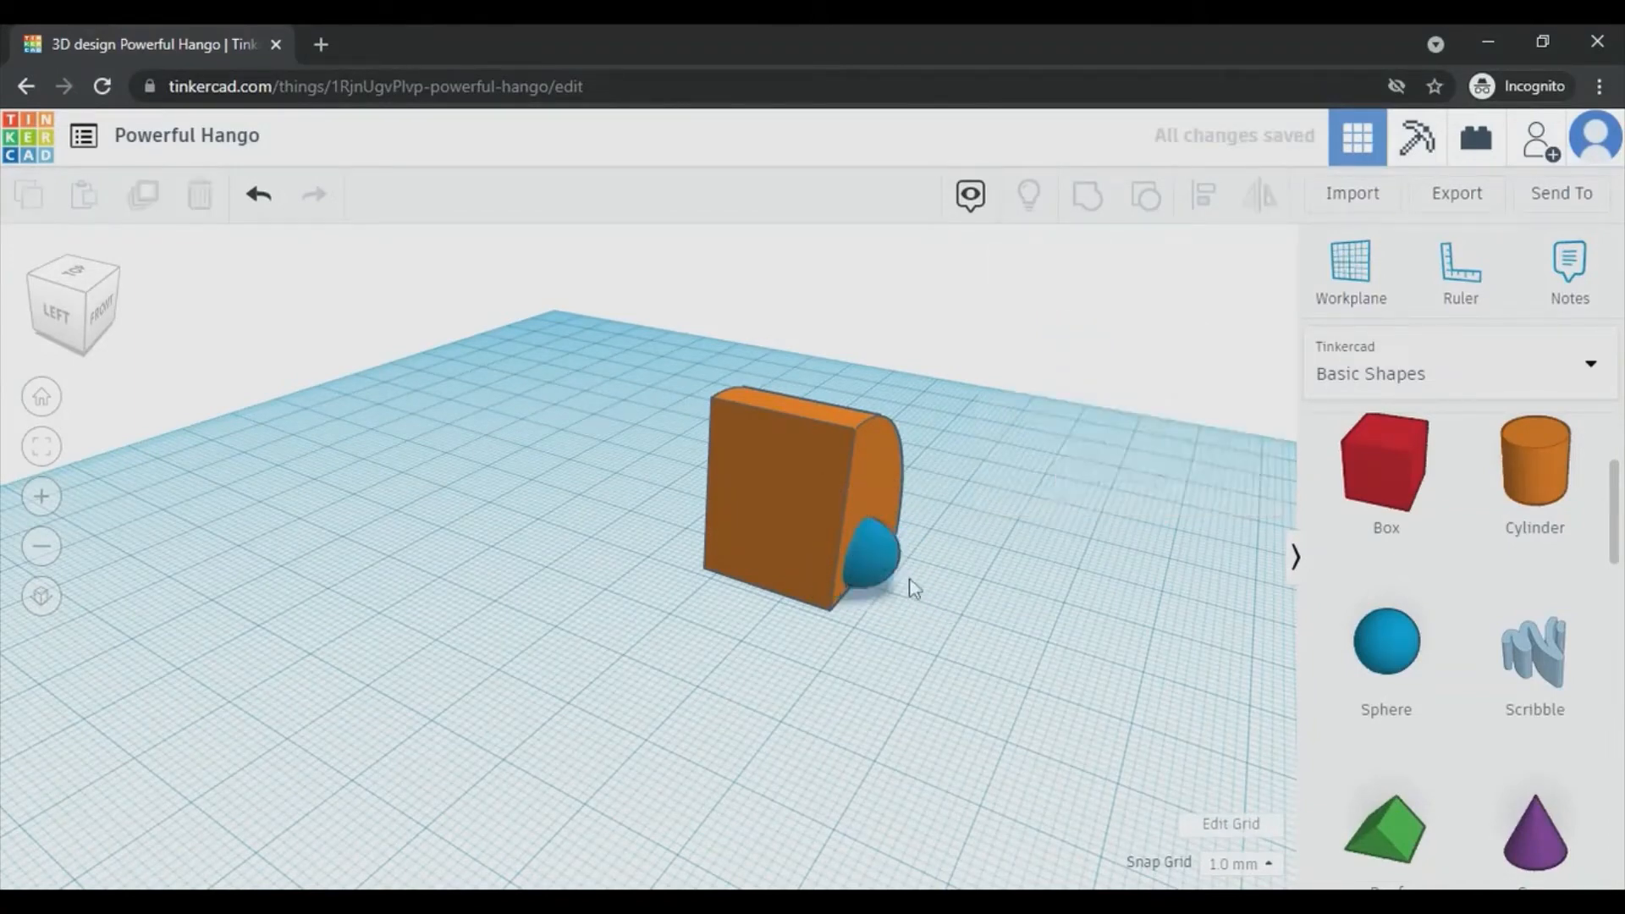
click(880, 573)
click(1088, 678)
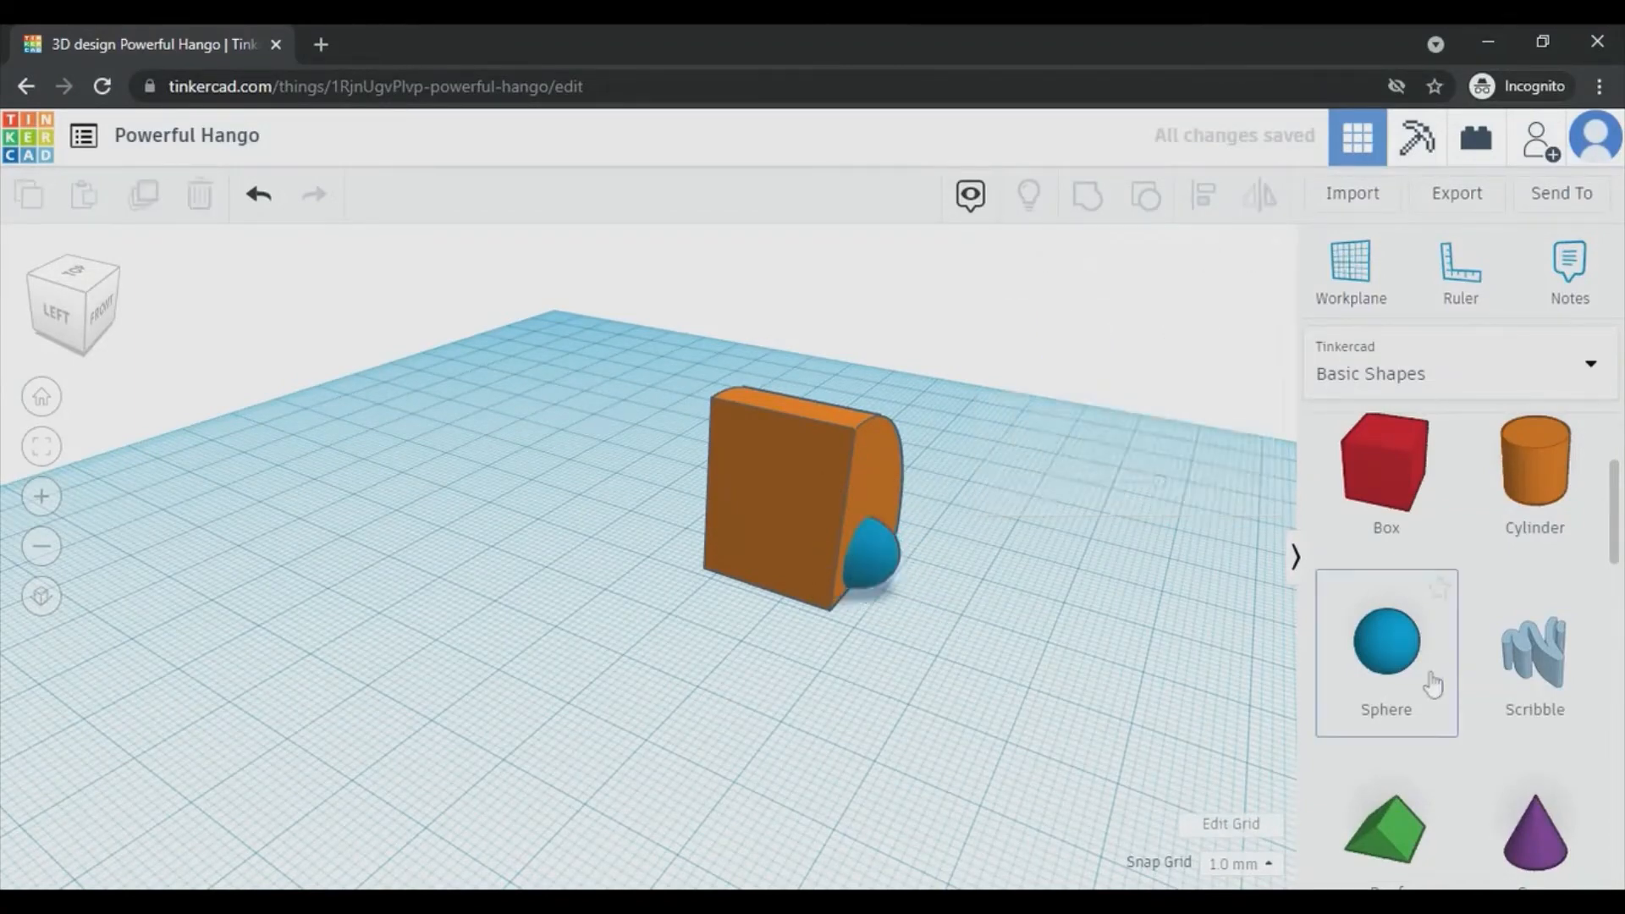
Add a second sphere, shrink it in footprint and height, and place it low against the orange piece's flat left face
drag(1407, 667, 682, 719)
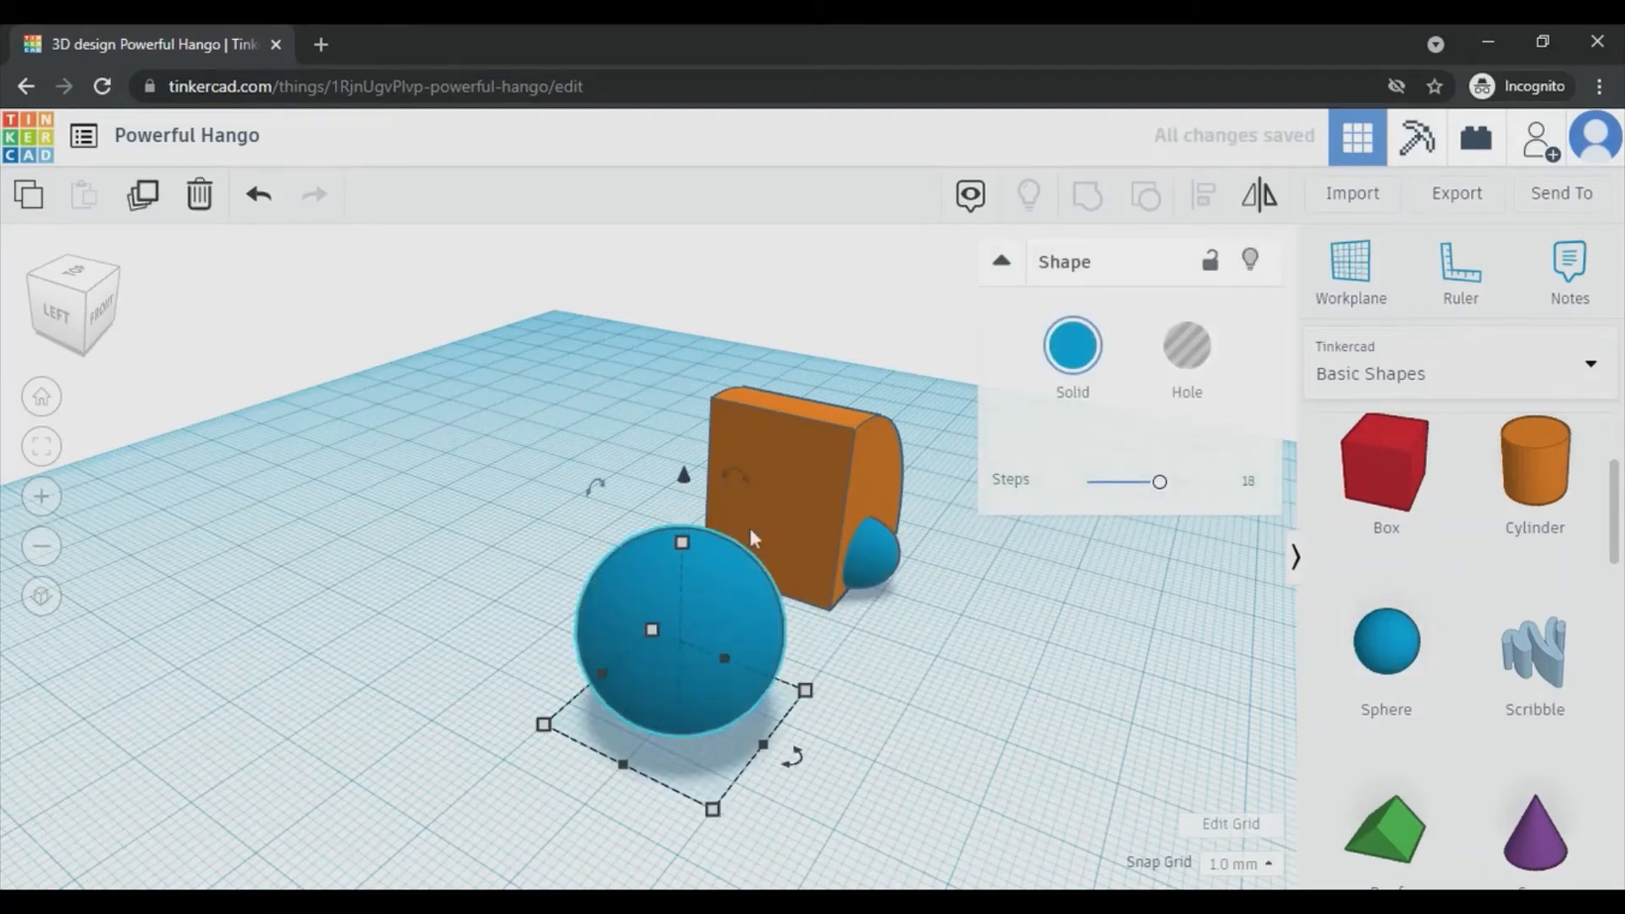
drag(812, 701, 703, 723)
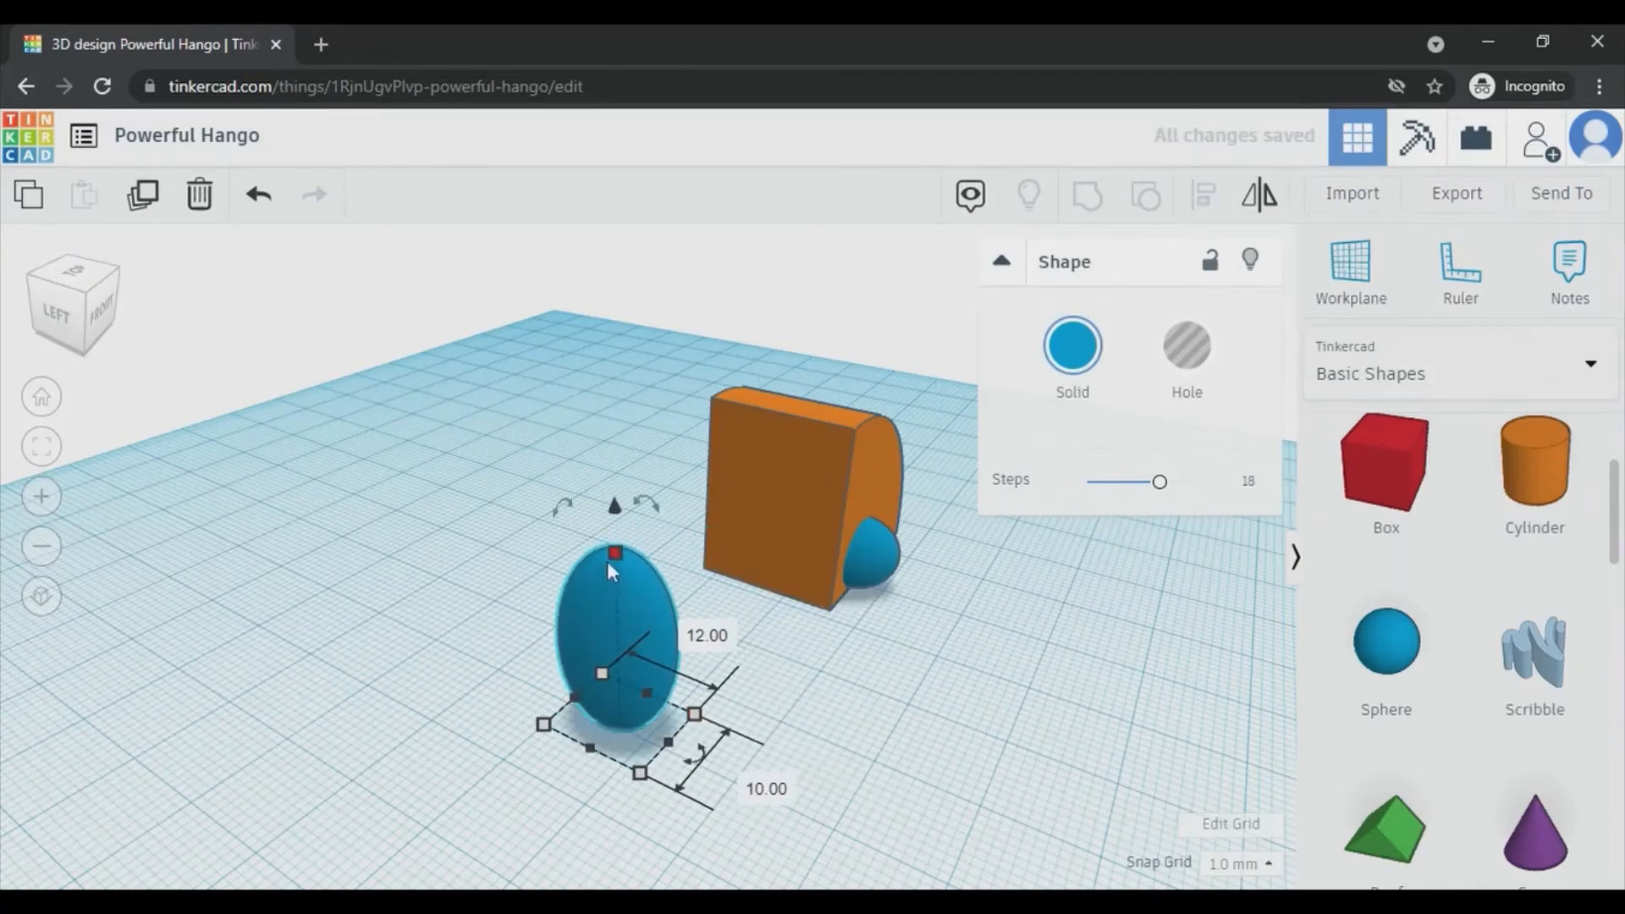
drag(616, 552, 711, 594)
click(810, 728)
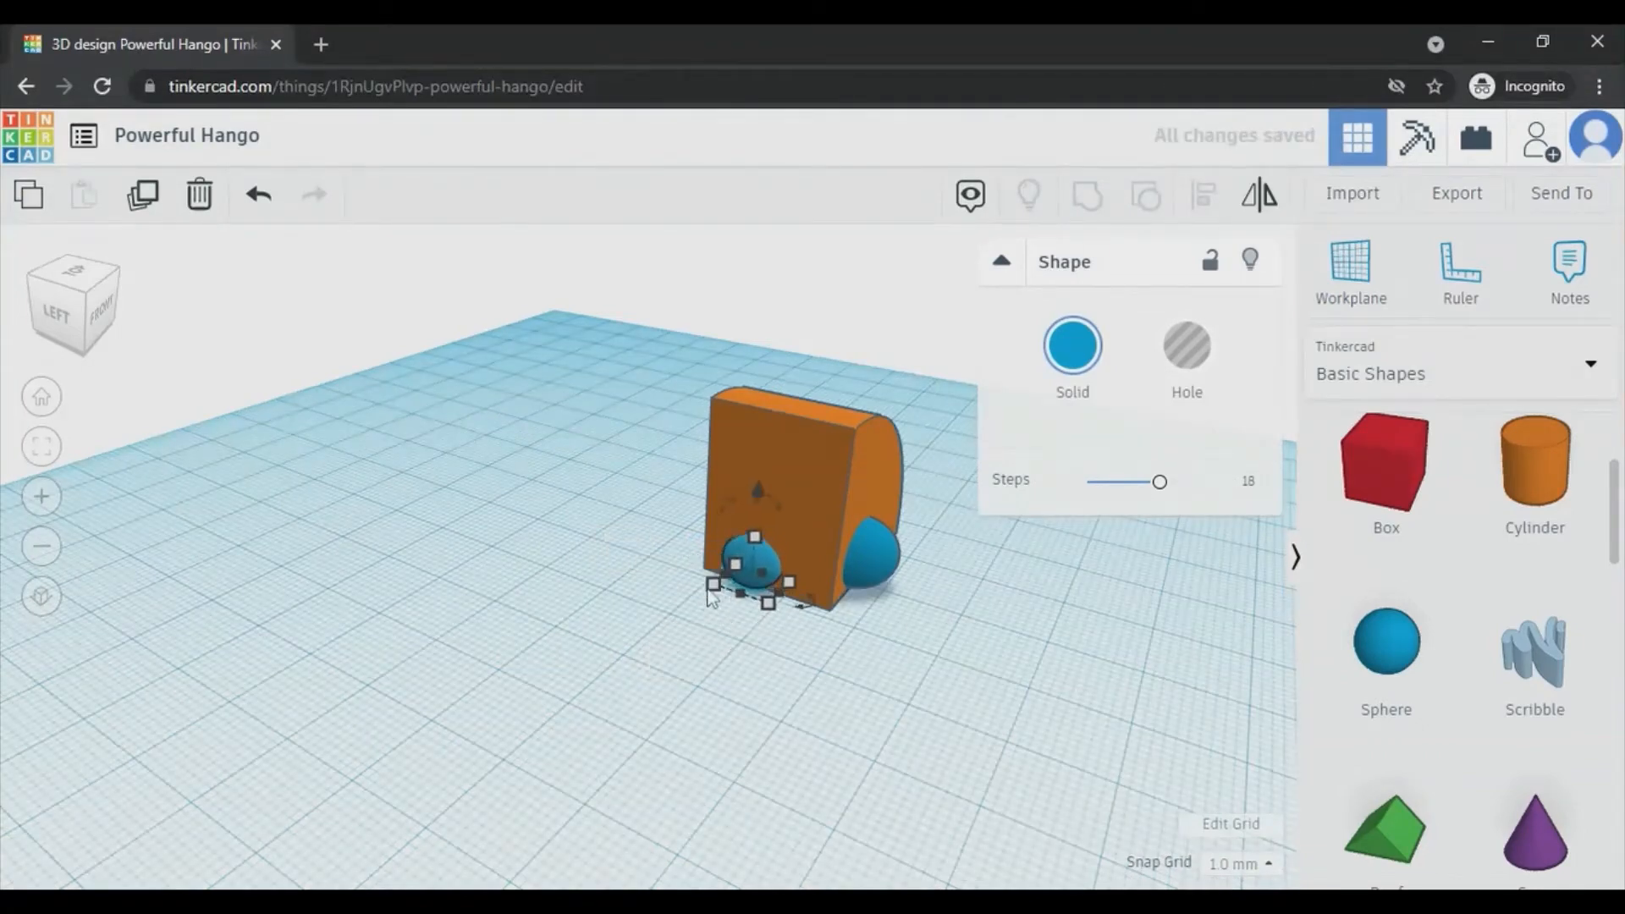
Nudge the second sphere along the flat left face to the orange piece's rear bottom corner
key(Left)
key(Left)
key(Left)
key(Left)
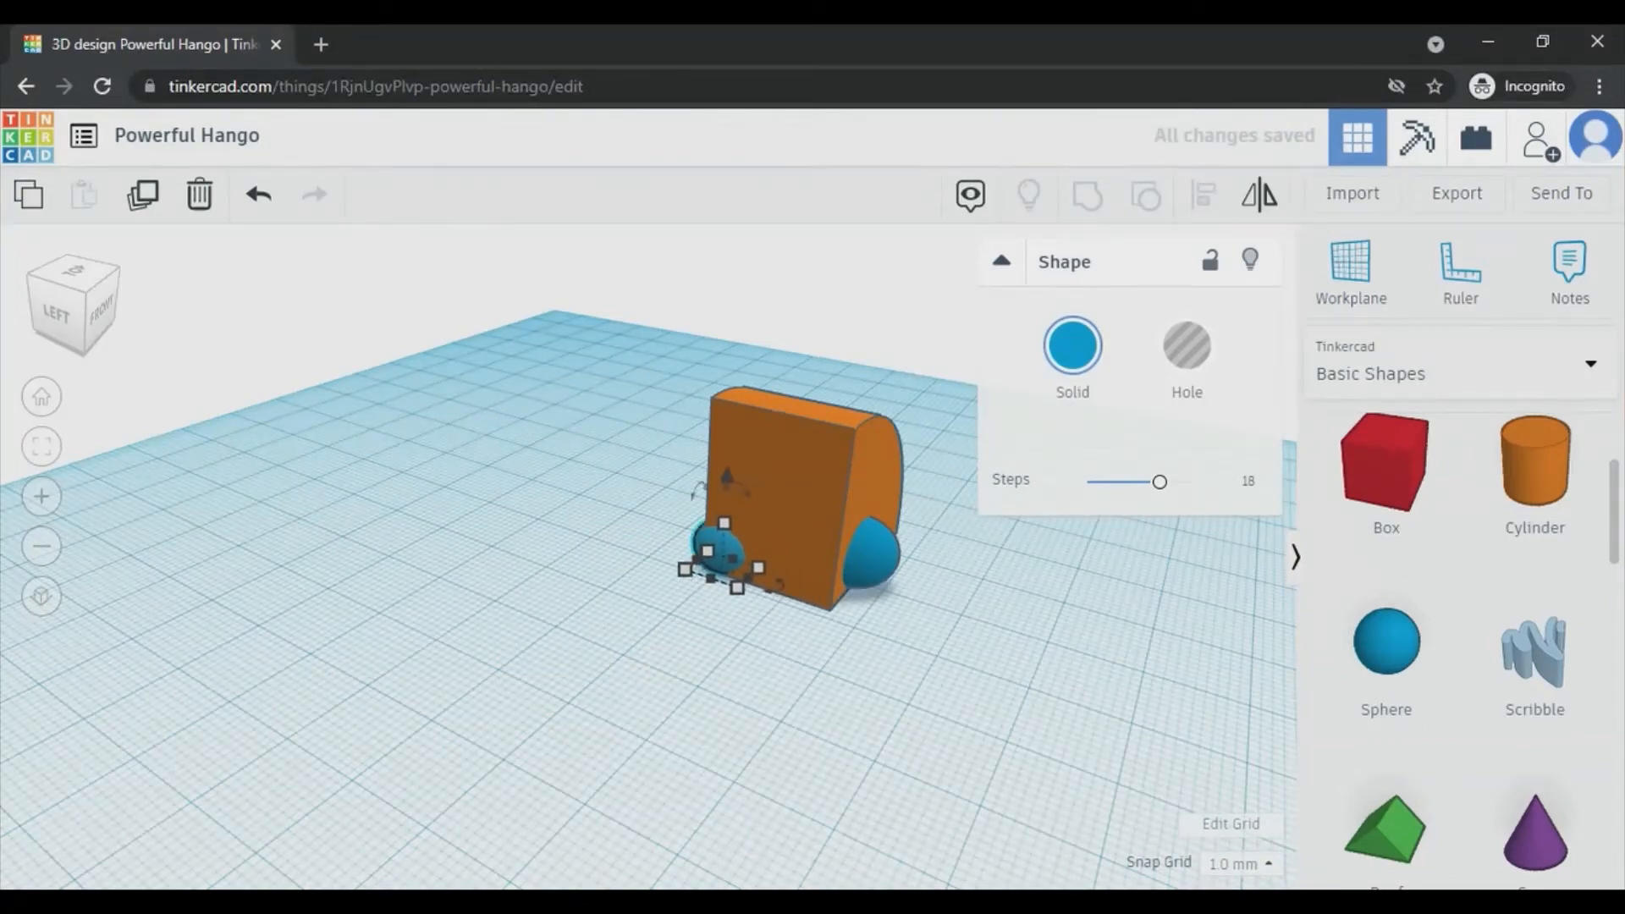
key(Up)
key(Up)
key(Left)
key(Down)
key(Down)
key(Up)
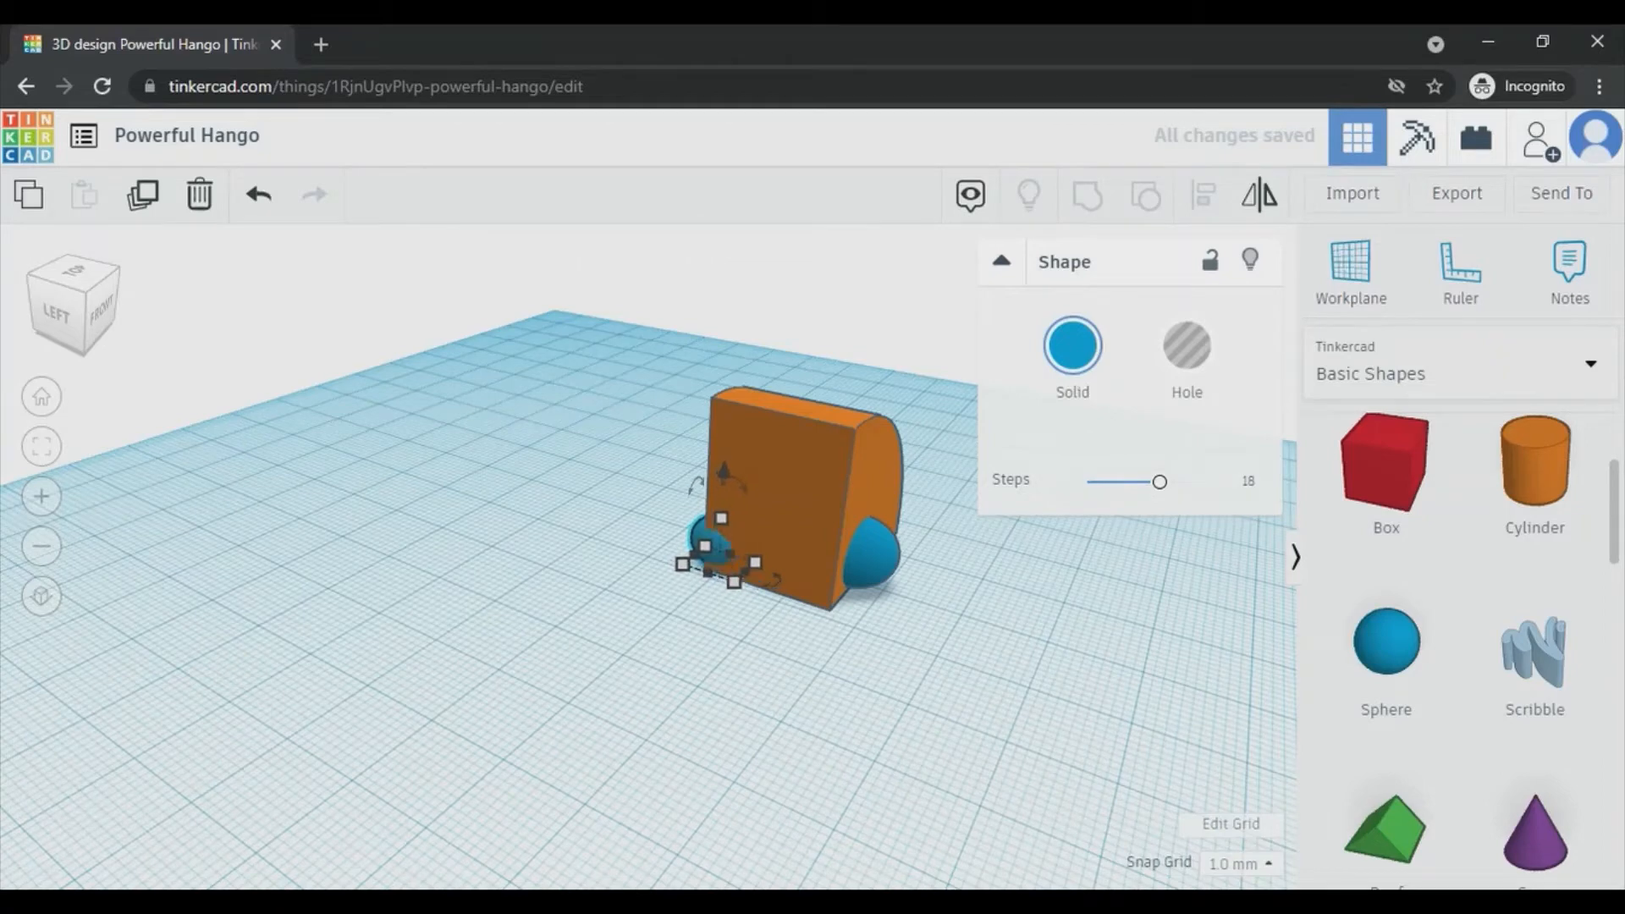
key(Left)
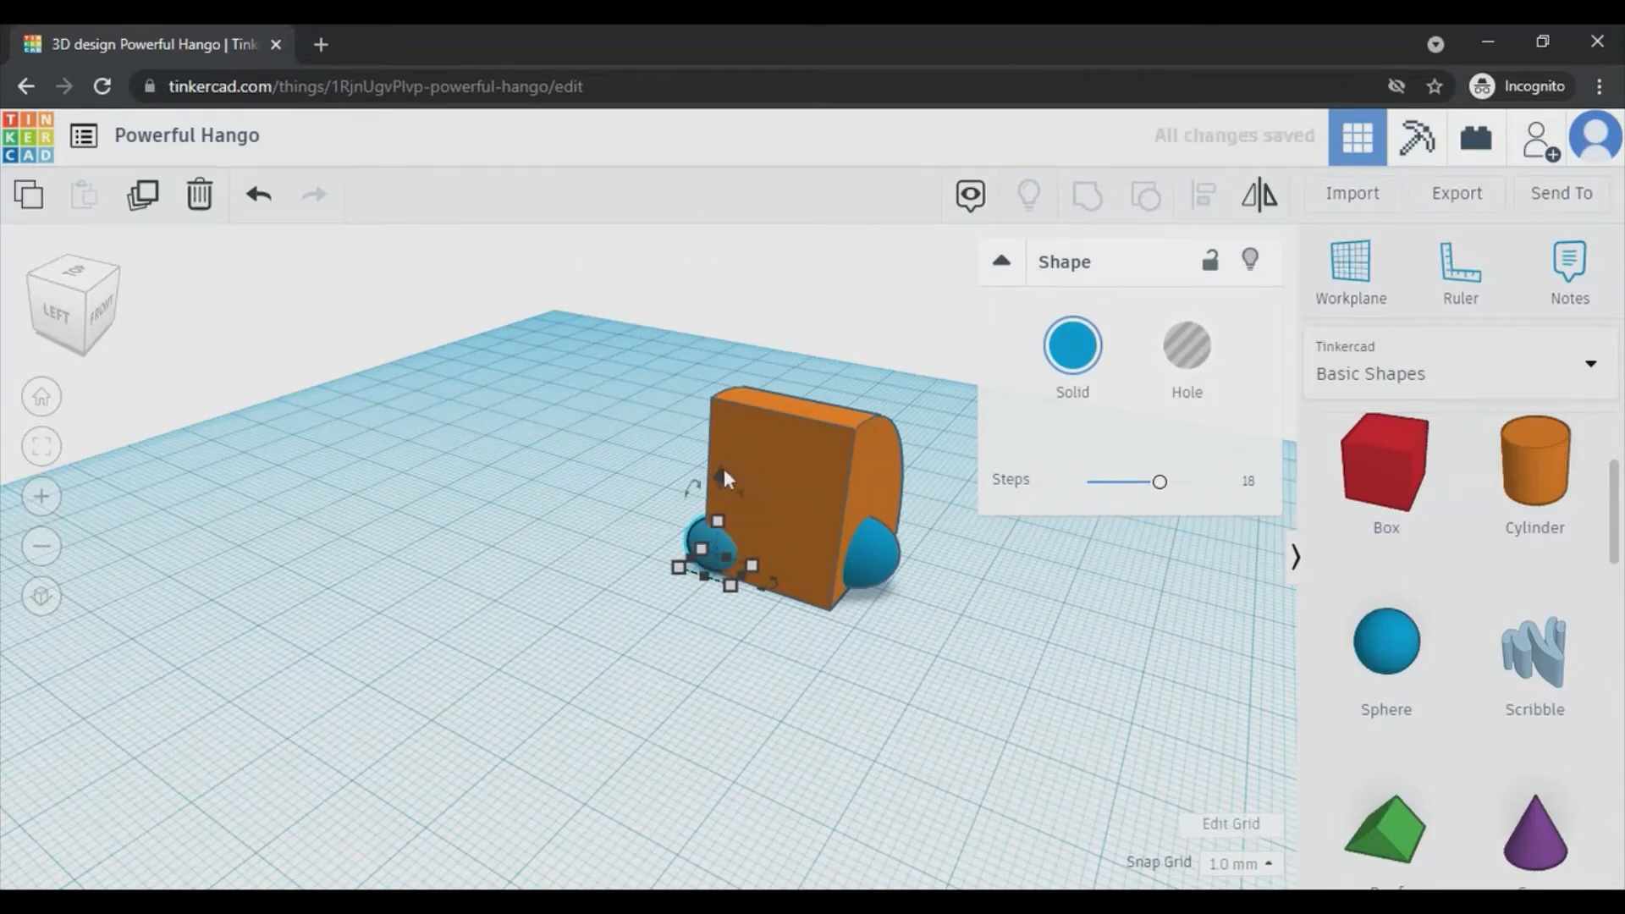
Raise the second sphere 4 mm above the workplane at the rear edge of the orange piece
drag(724, 471, 721, 452)
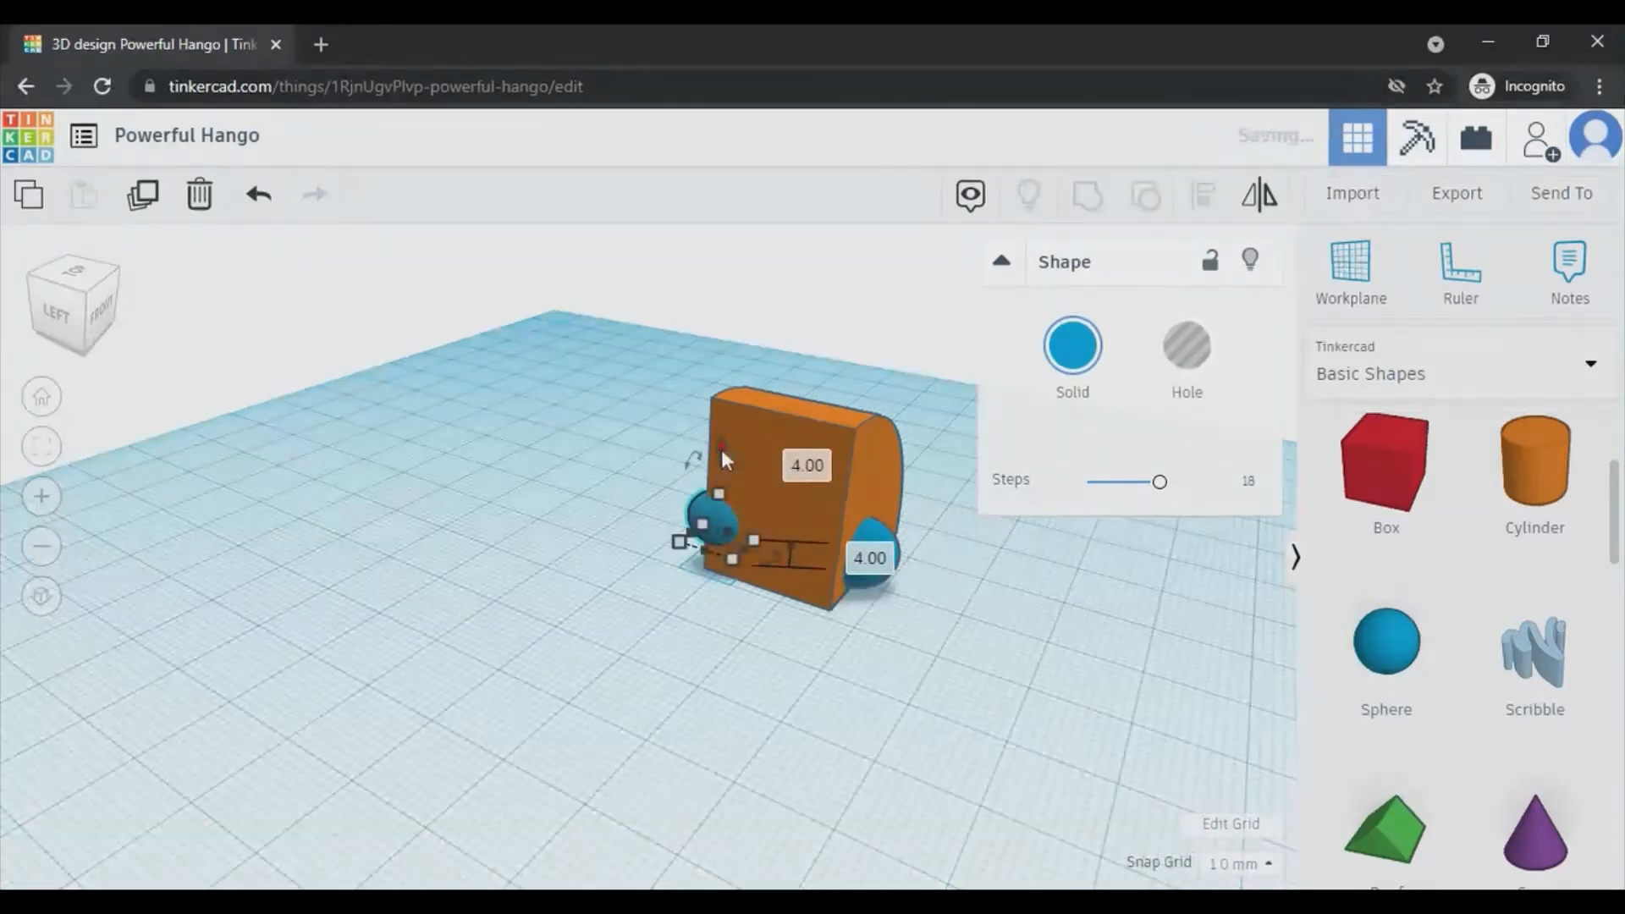
click(574, 455)
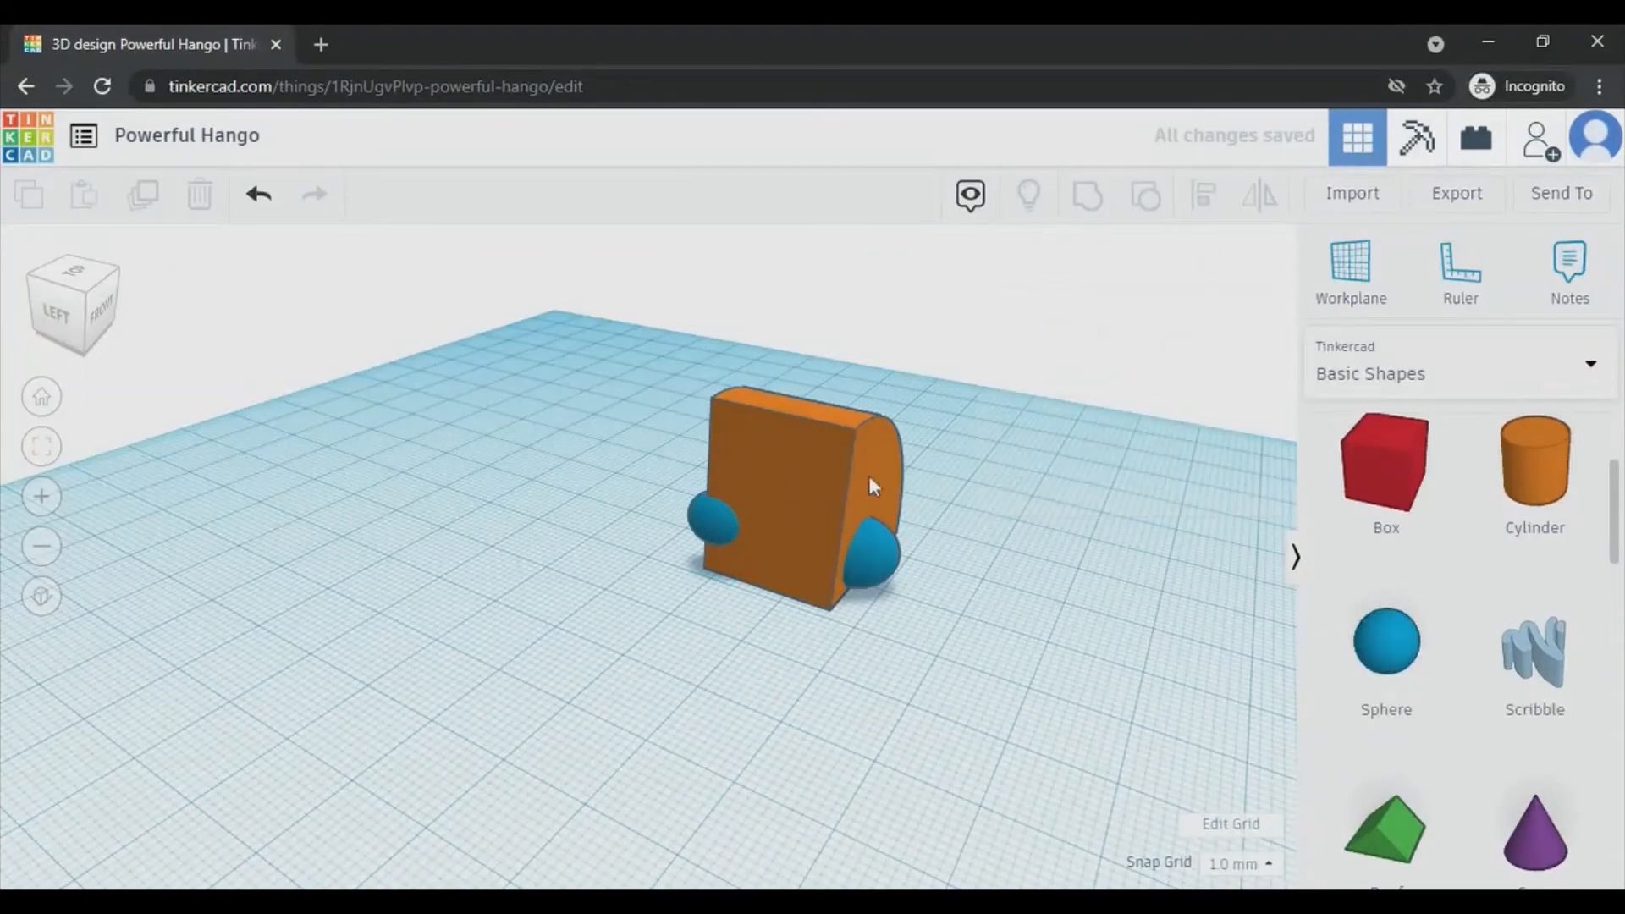
right_drag(592, 523, 846, 537)
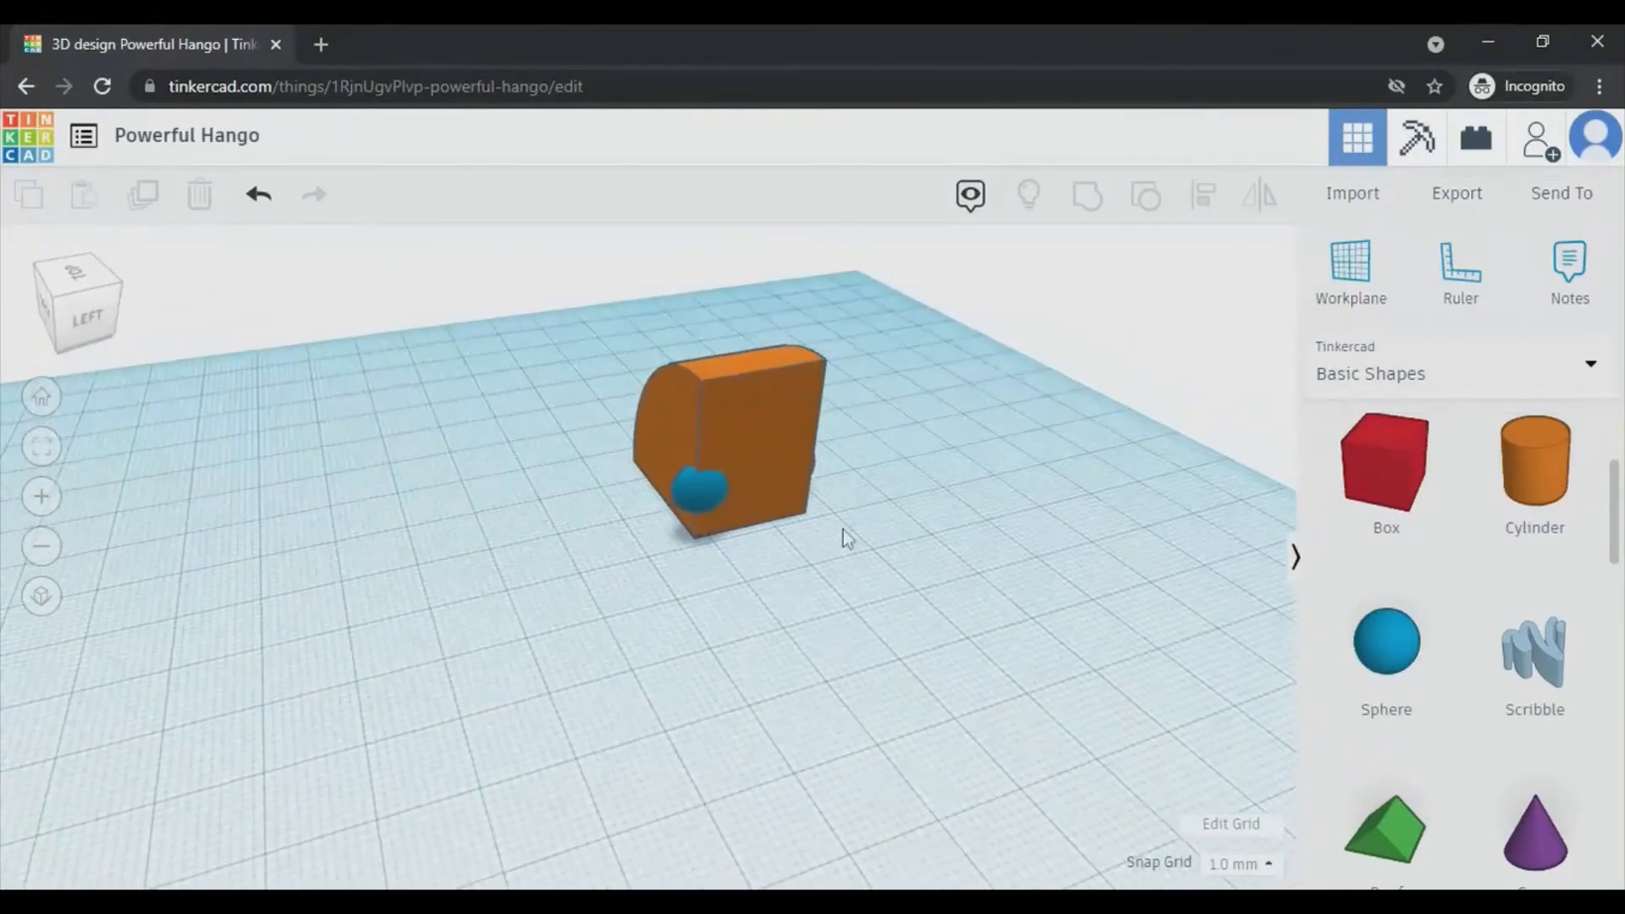
click(702, 490)
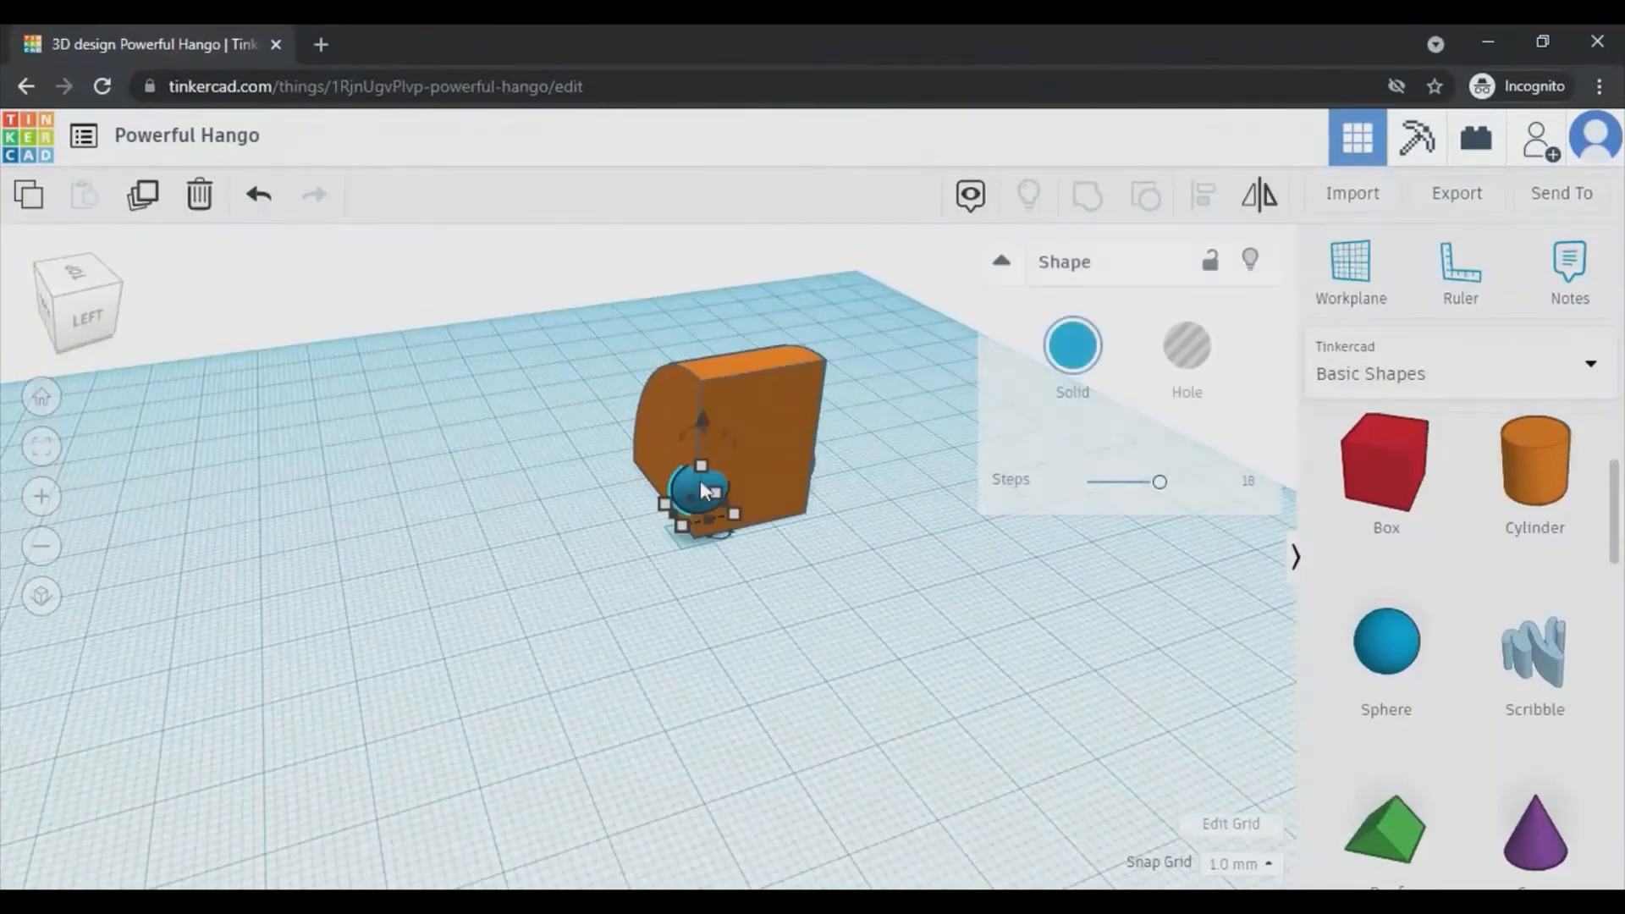
click(1192, 728)
Add a third sphere, shrink it to about 10 mm high with a smaller footprint, and place it against the flat left face
drag(1395, 662, 848, 673)
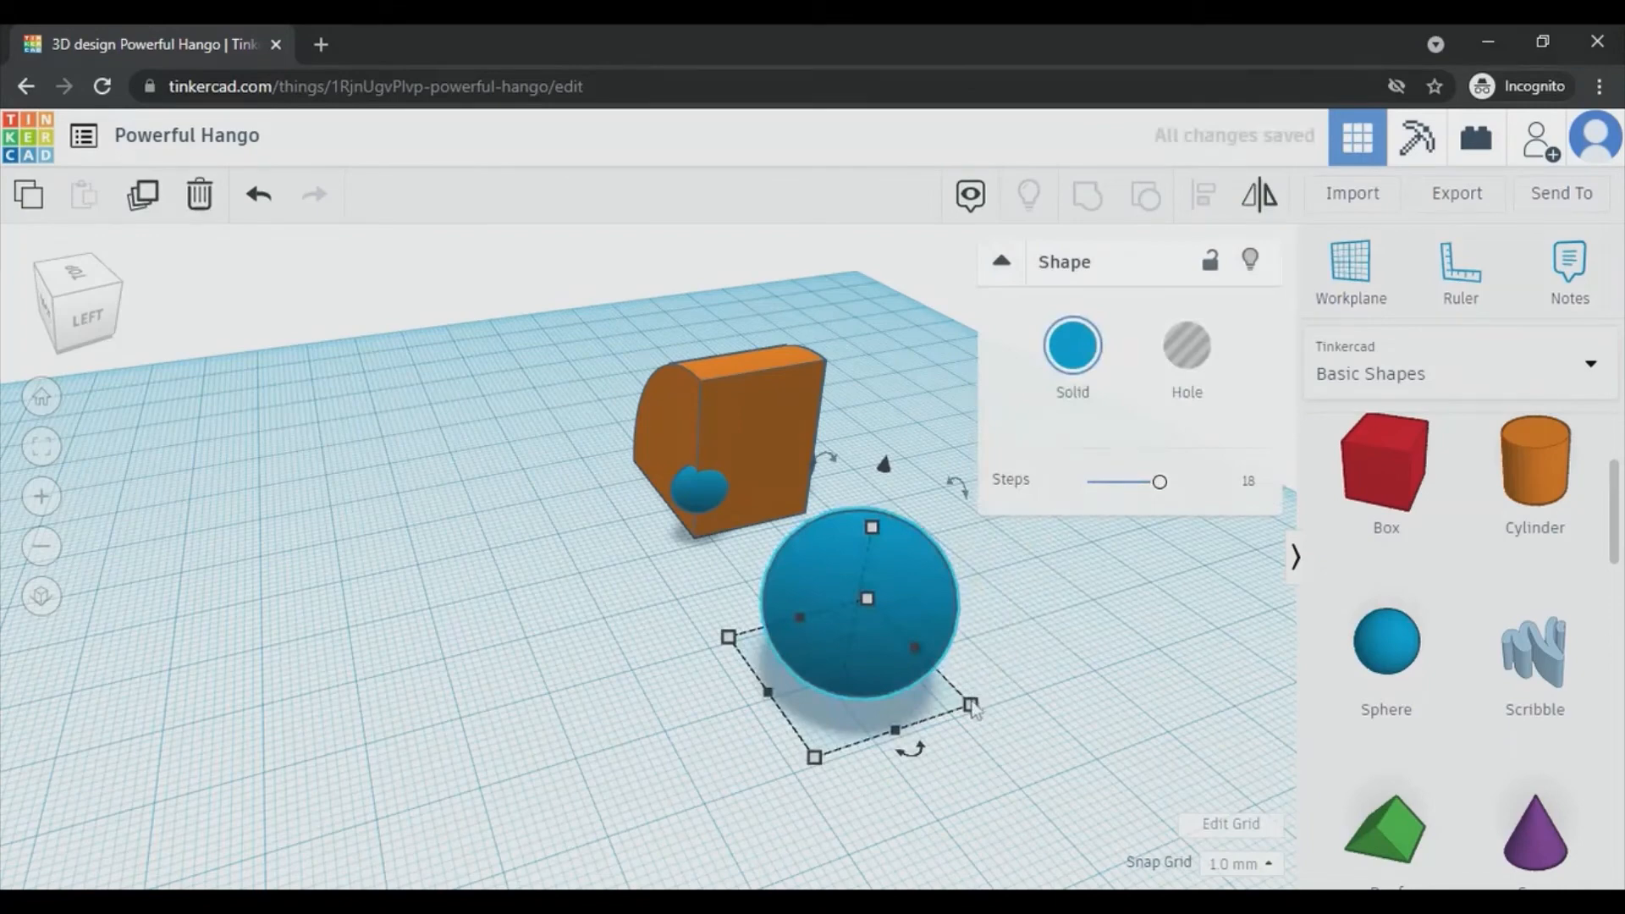
drag(972, 700, 872, 659)
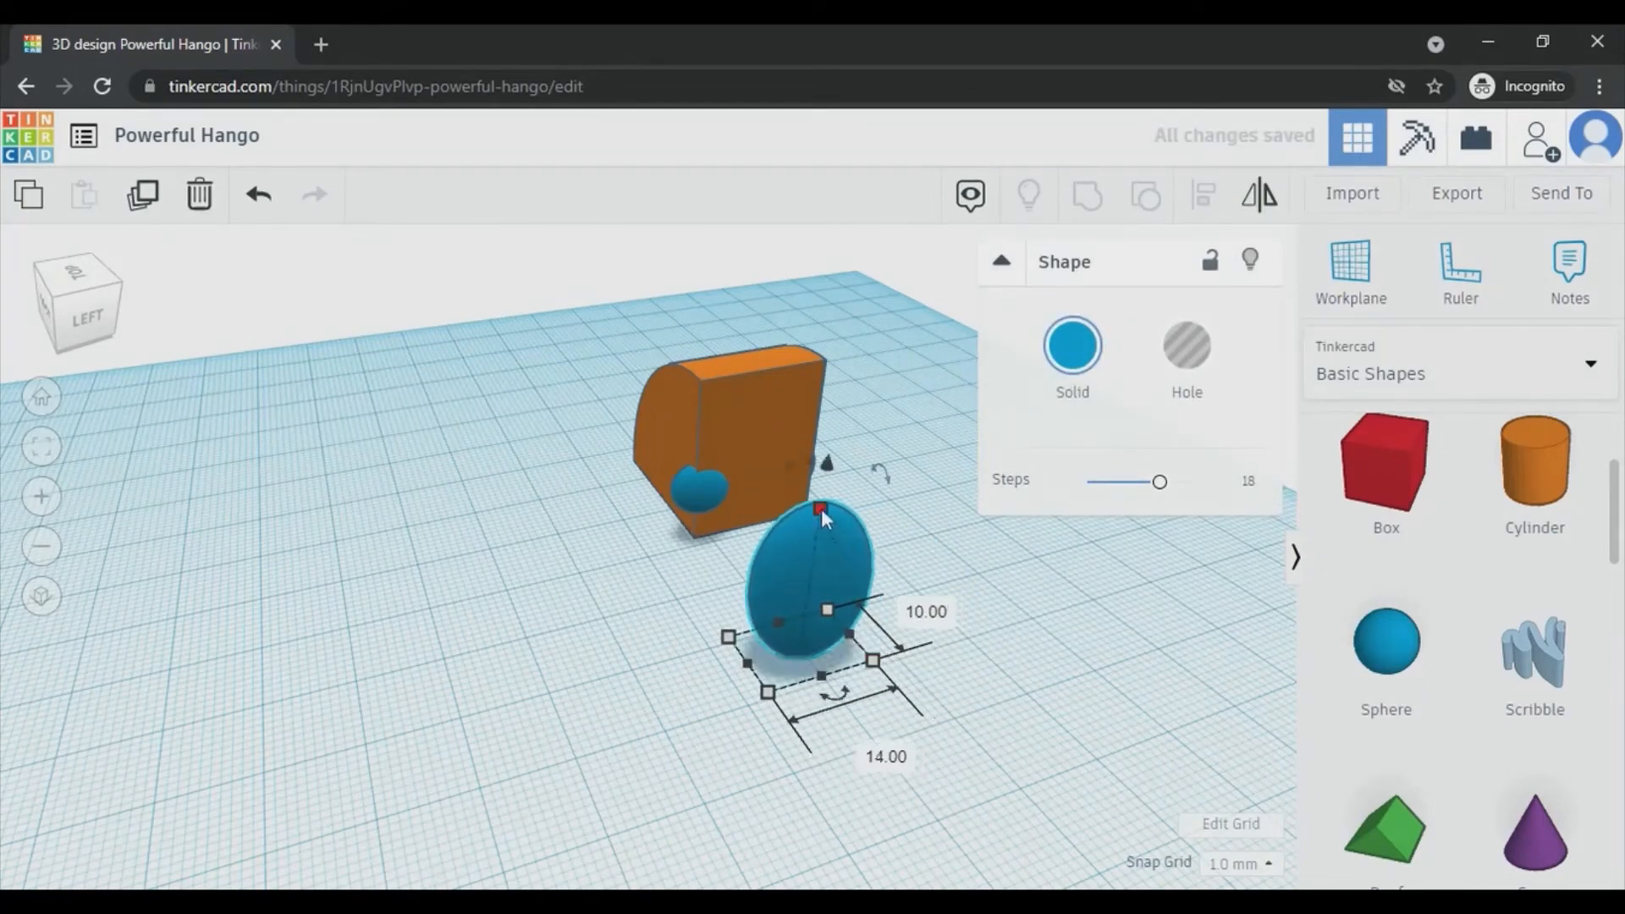
drag(821, 508, 814, 584)
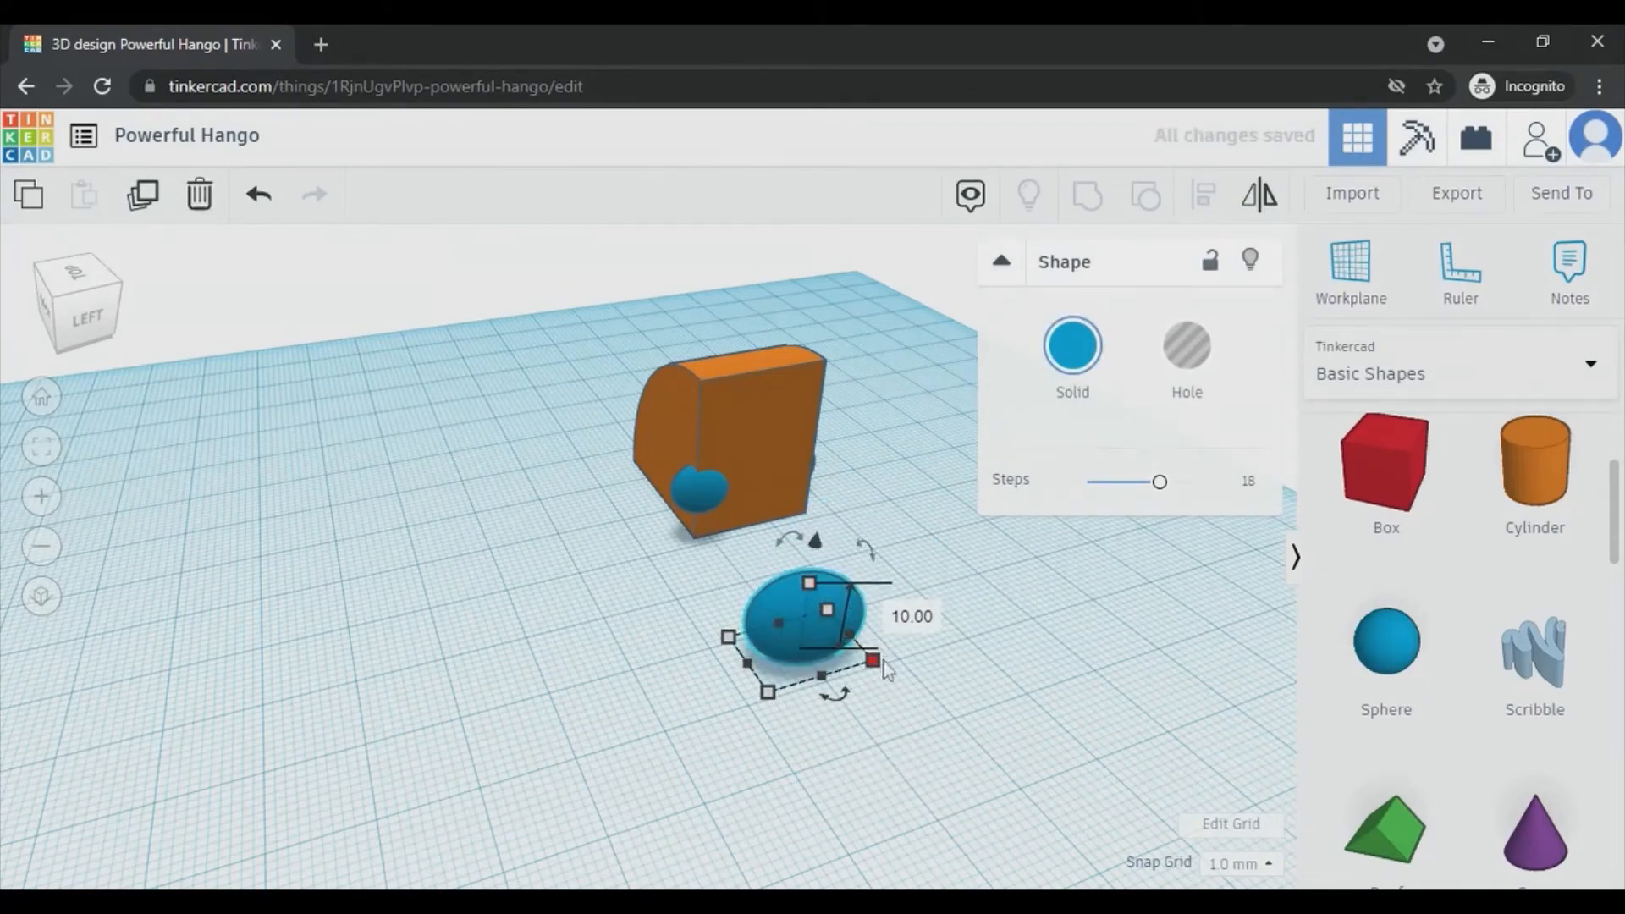
drag(884, 669, 816, 668)
drag(779, 611, 789, 532)
click(827, 728)
Raise the third sphere 14 mm and shift it to the upper front edge of the orange piece's left face
drag(773, 455, 785, 357)
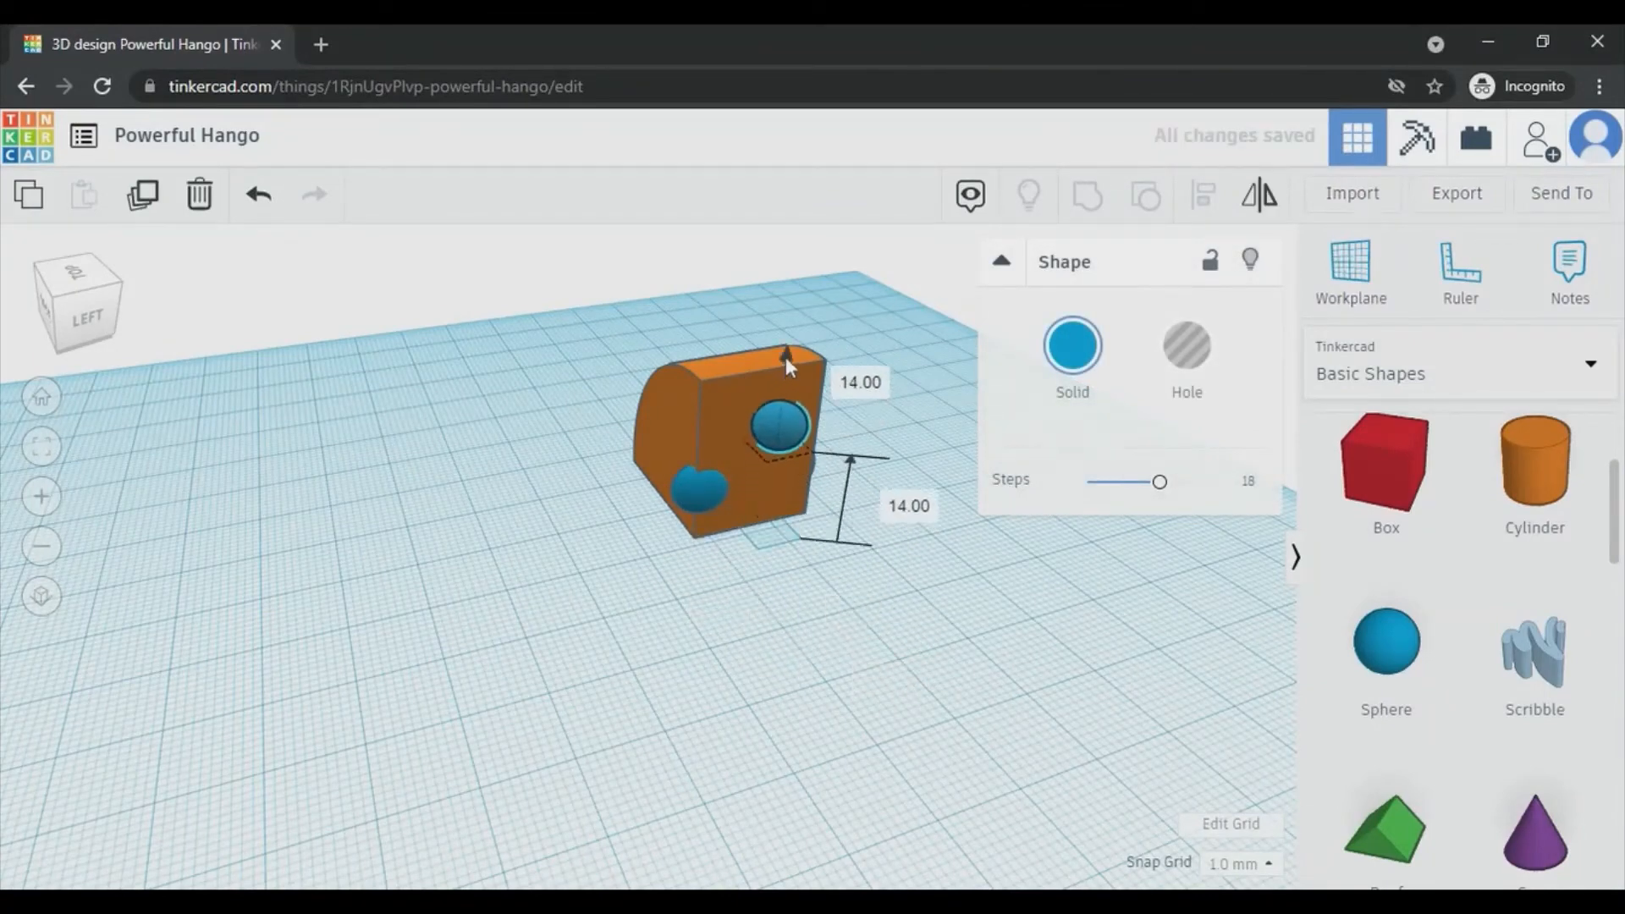
drag(835, 425, 868, 417)
right_drag(967, 488, 583, 454)
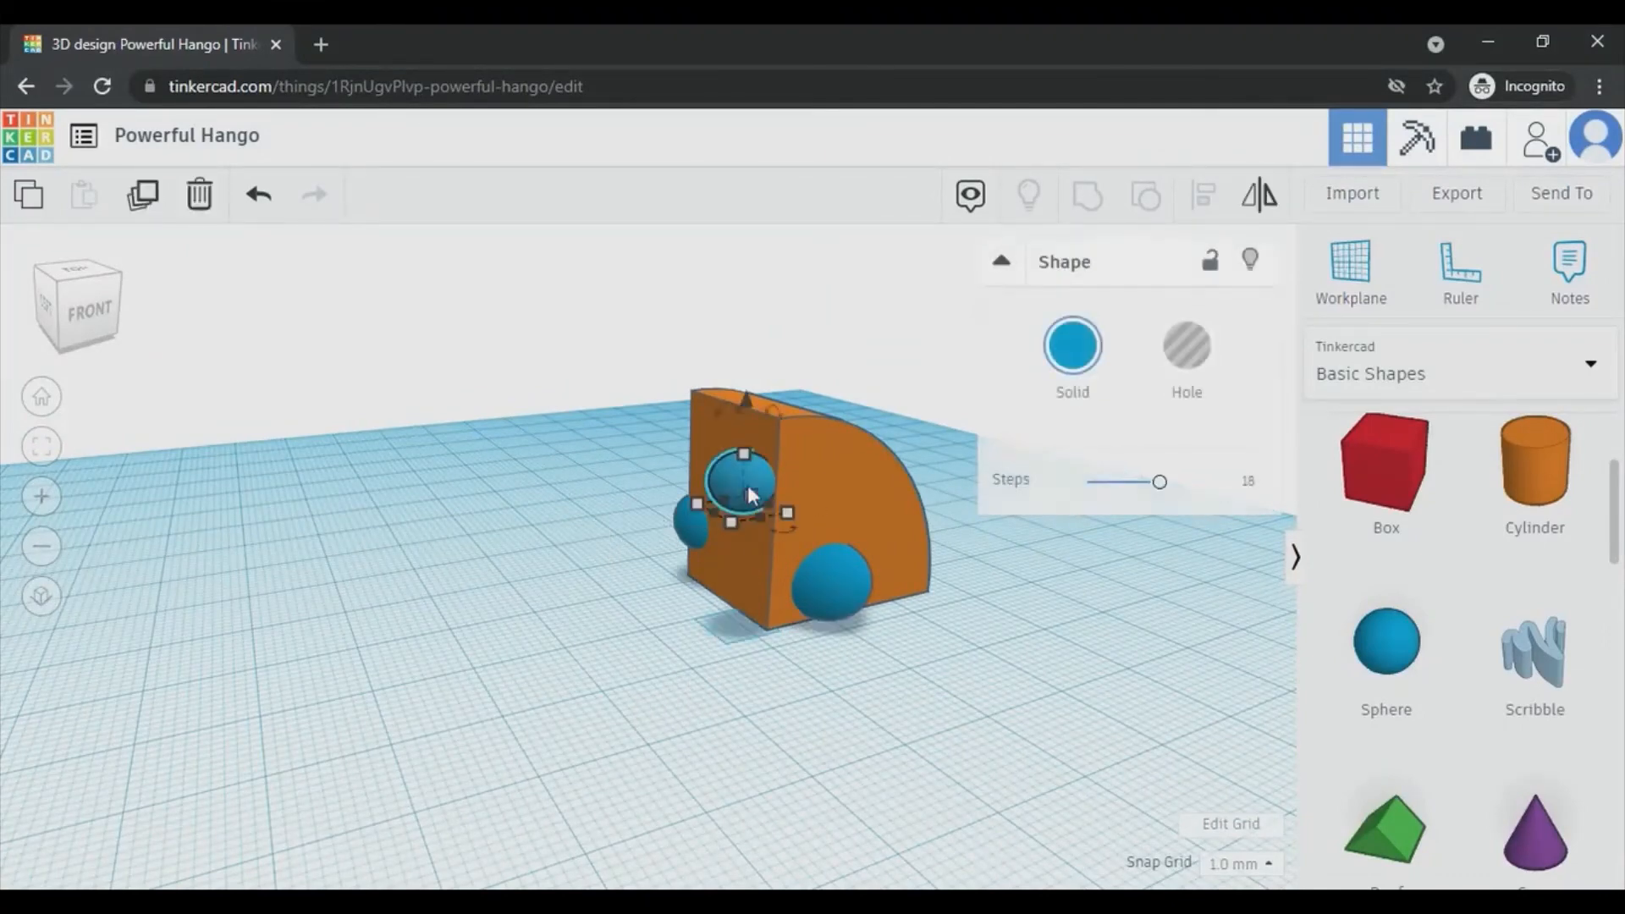
drag(752, 496, 797, 494)
click(684, 658)
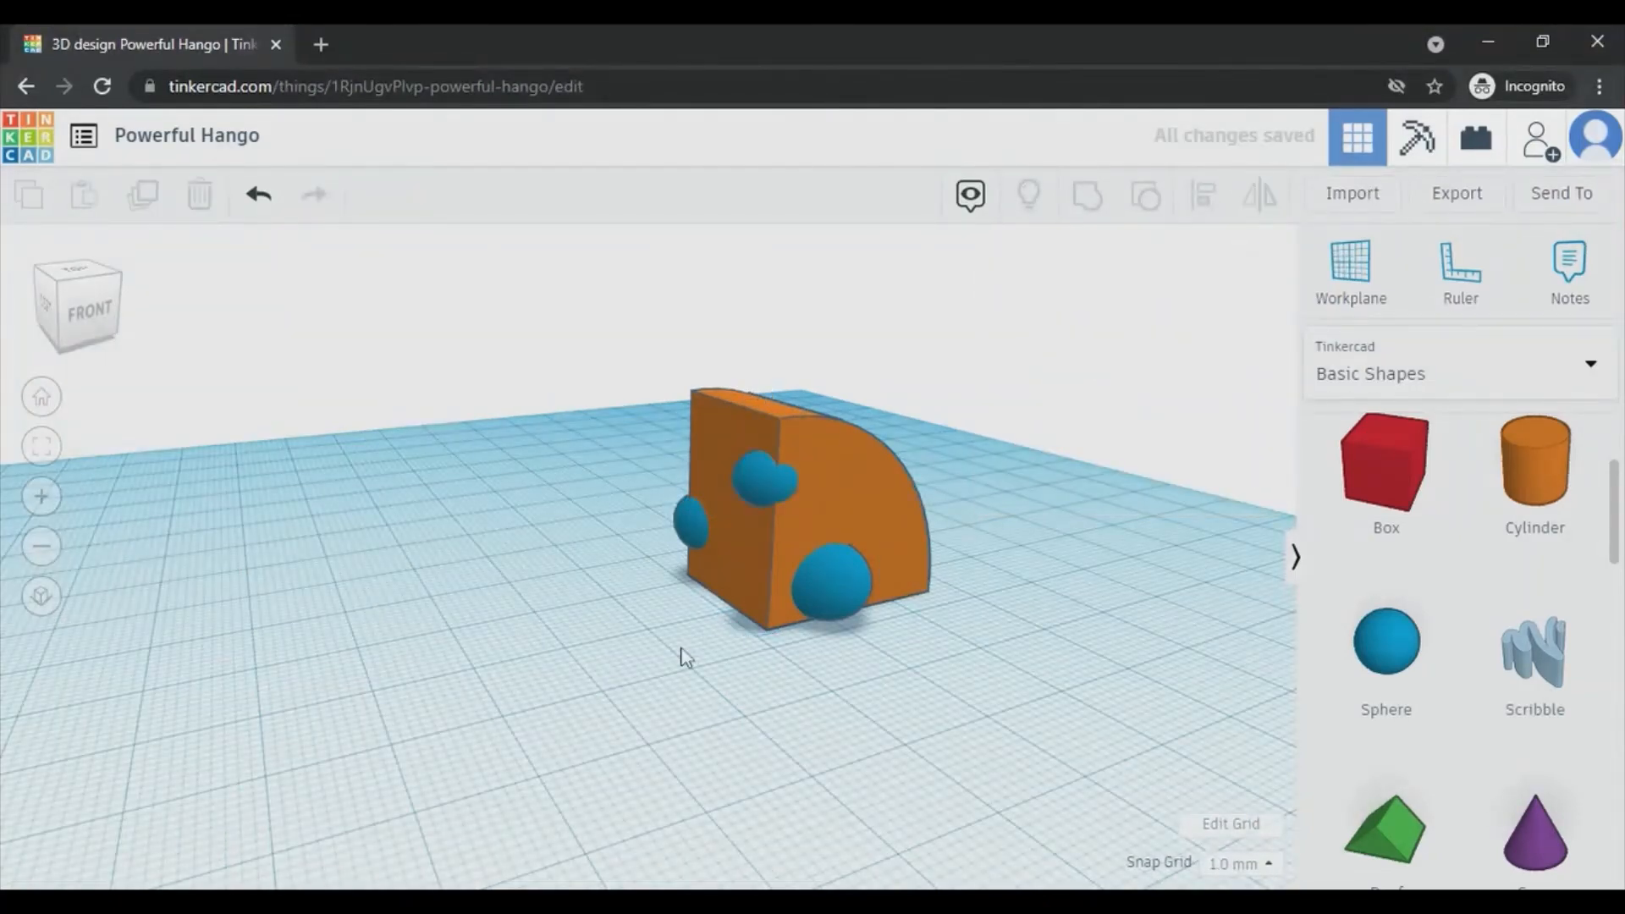
Turn all three blue spheres on the orange piece into holes
right_drag(765, 657, 1039, 706)
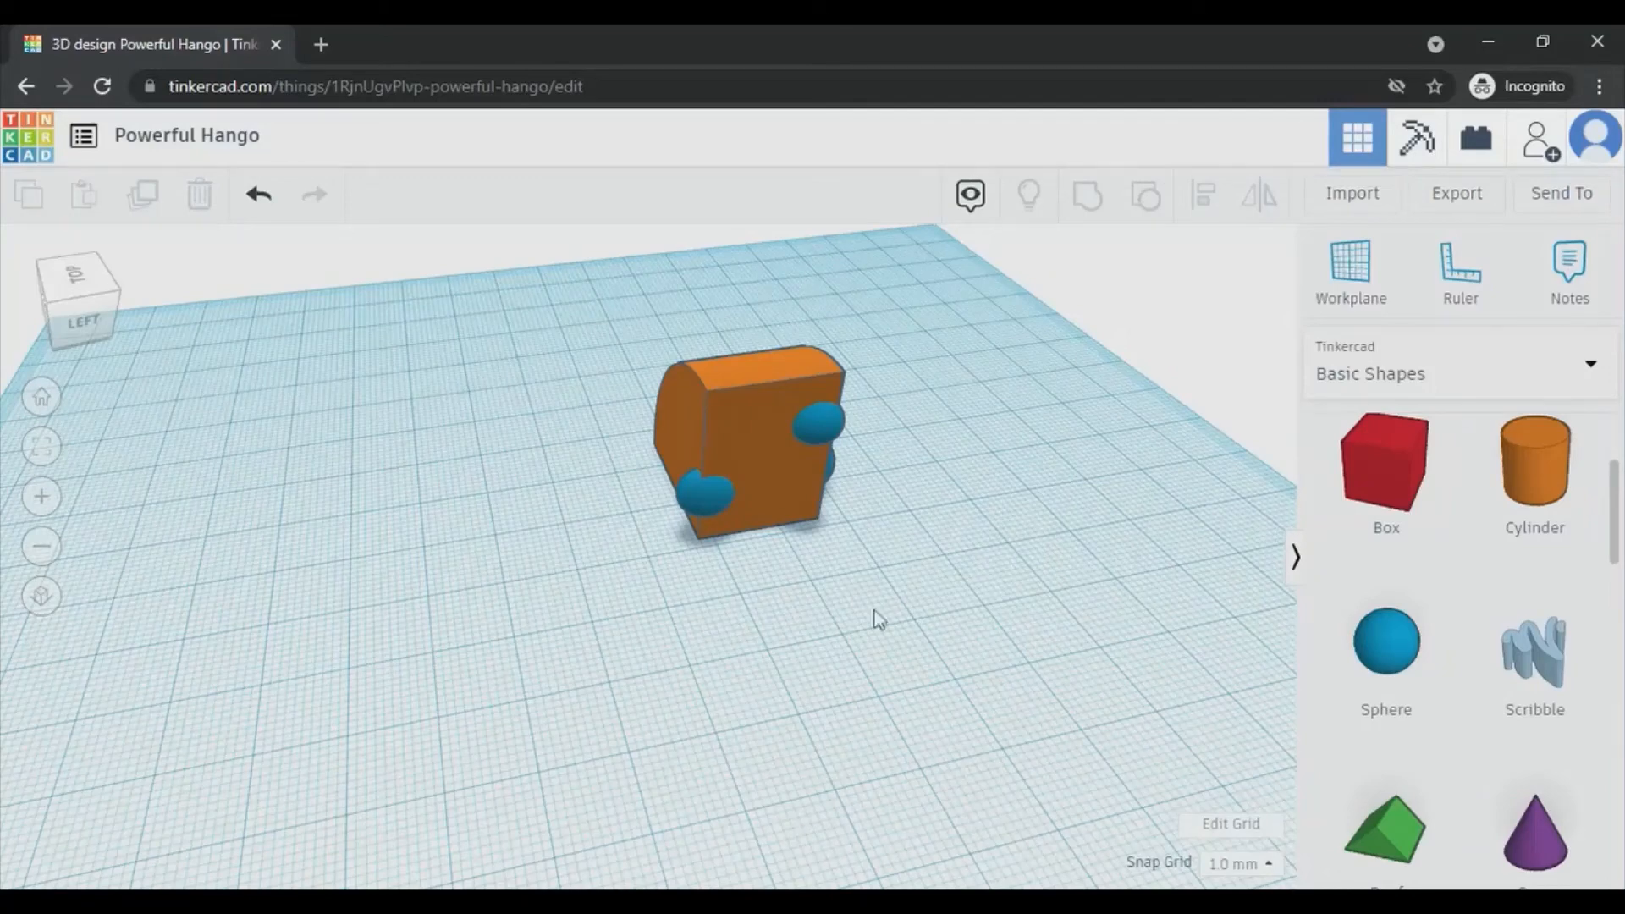
click(825, 427)
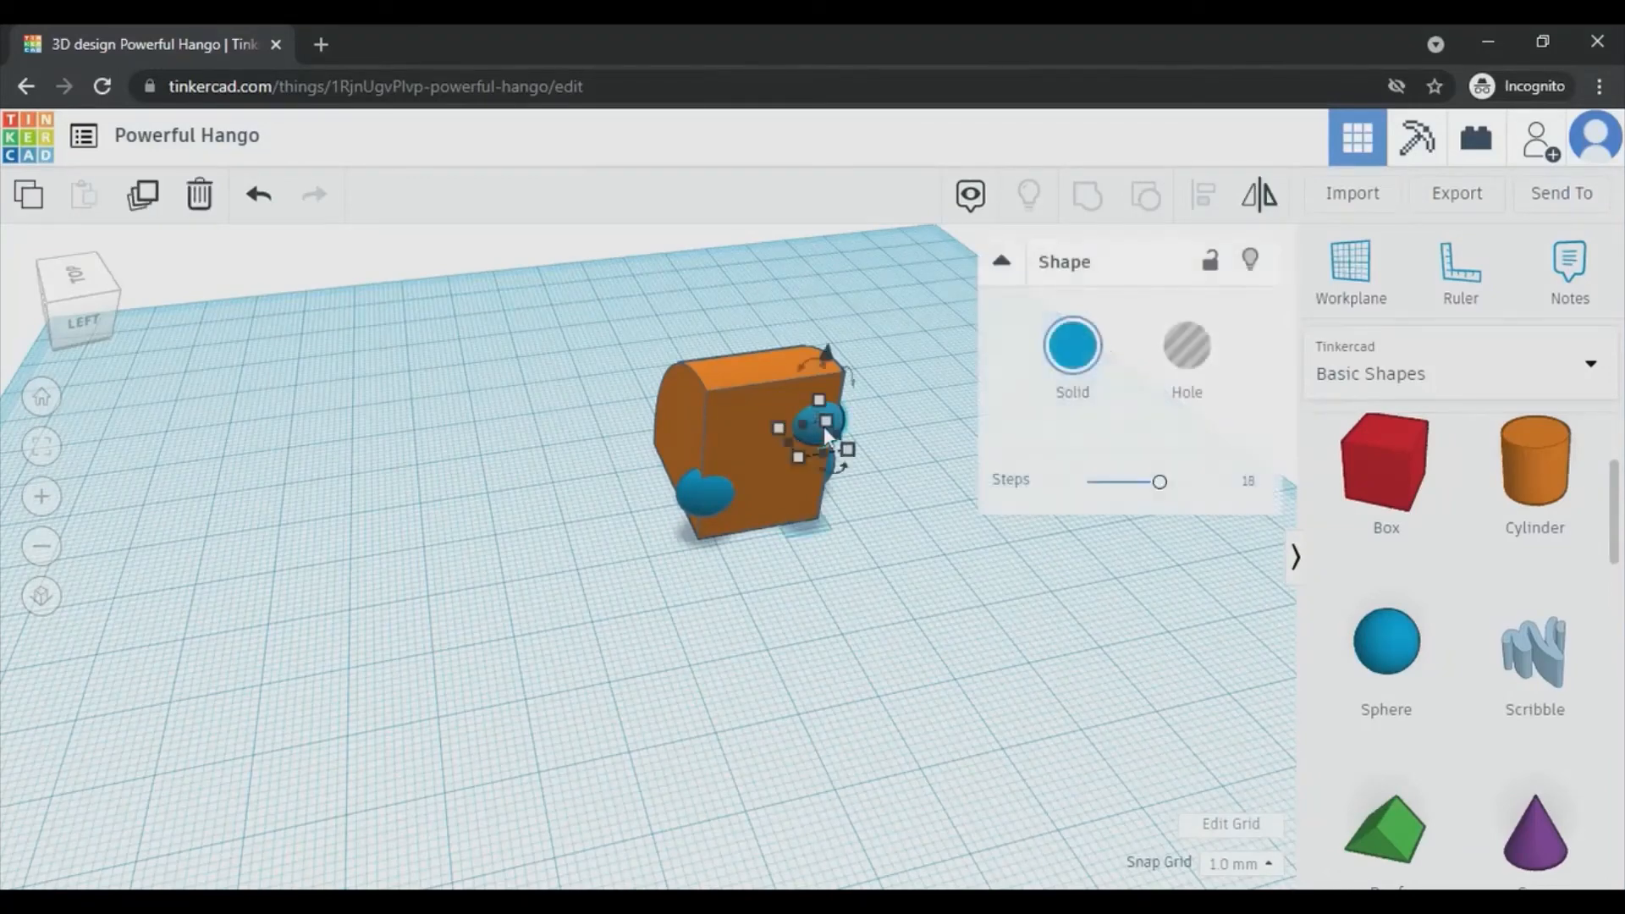
click(1192, 360)
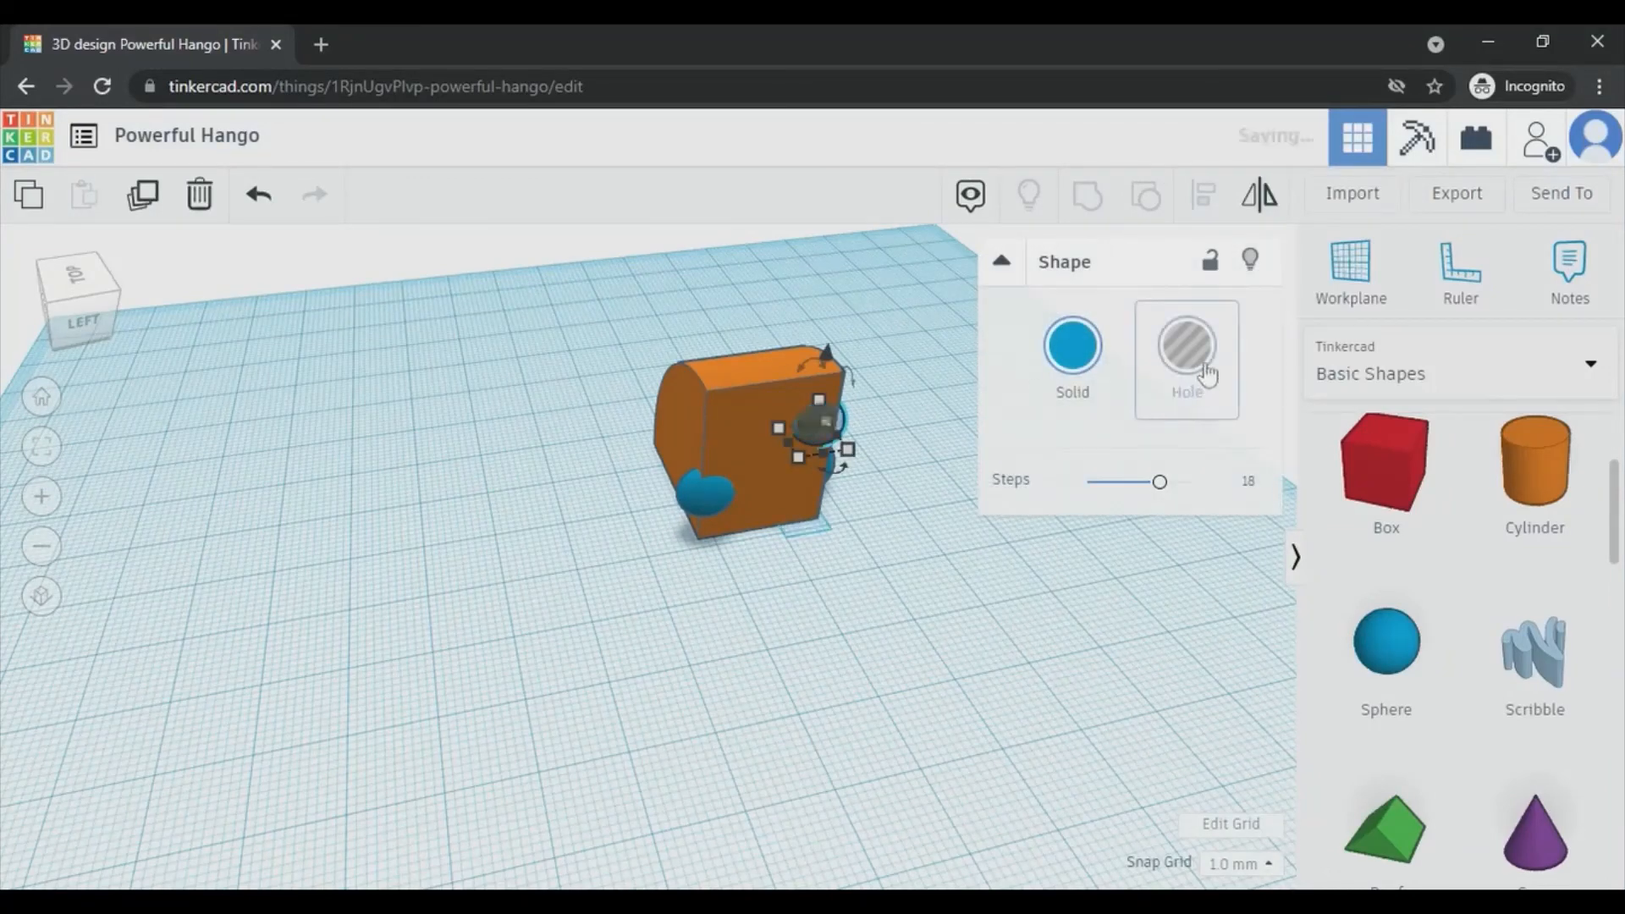
click(938, 577)
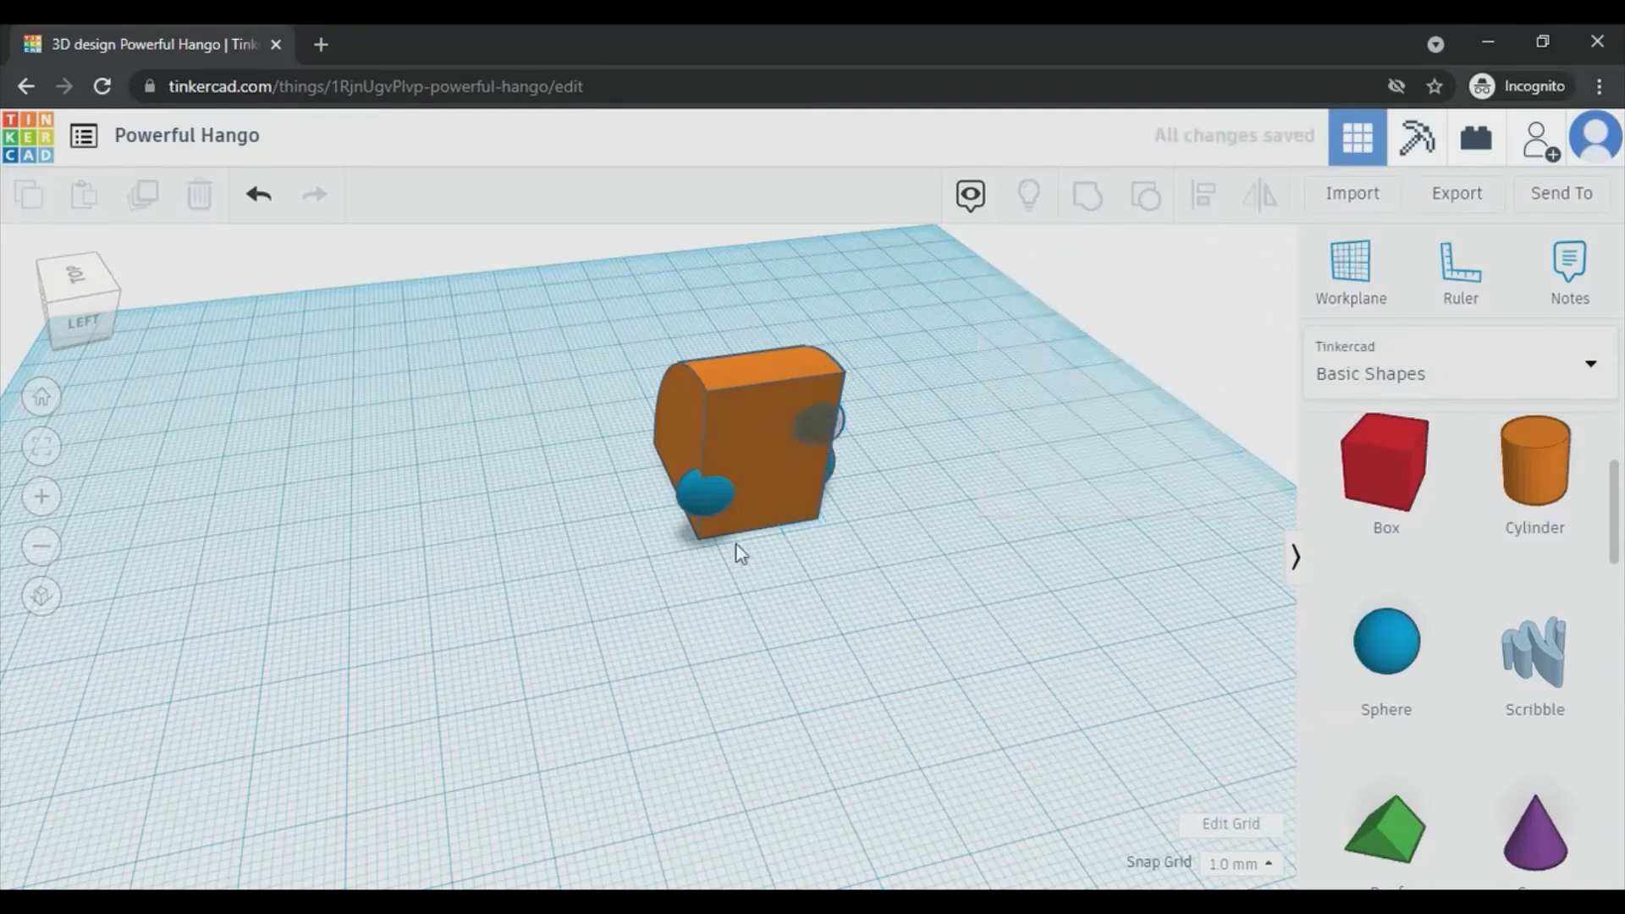
click(699, 499)
click(1205, 364)
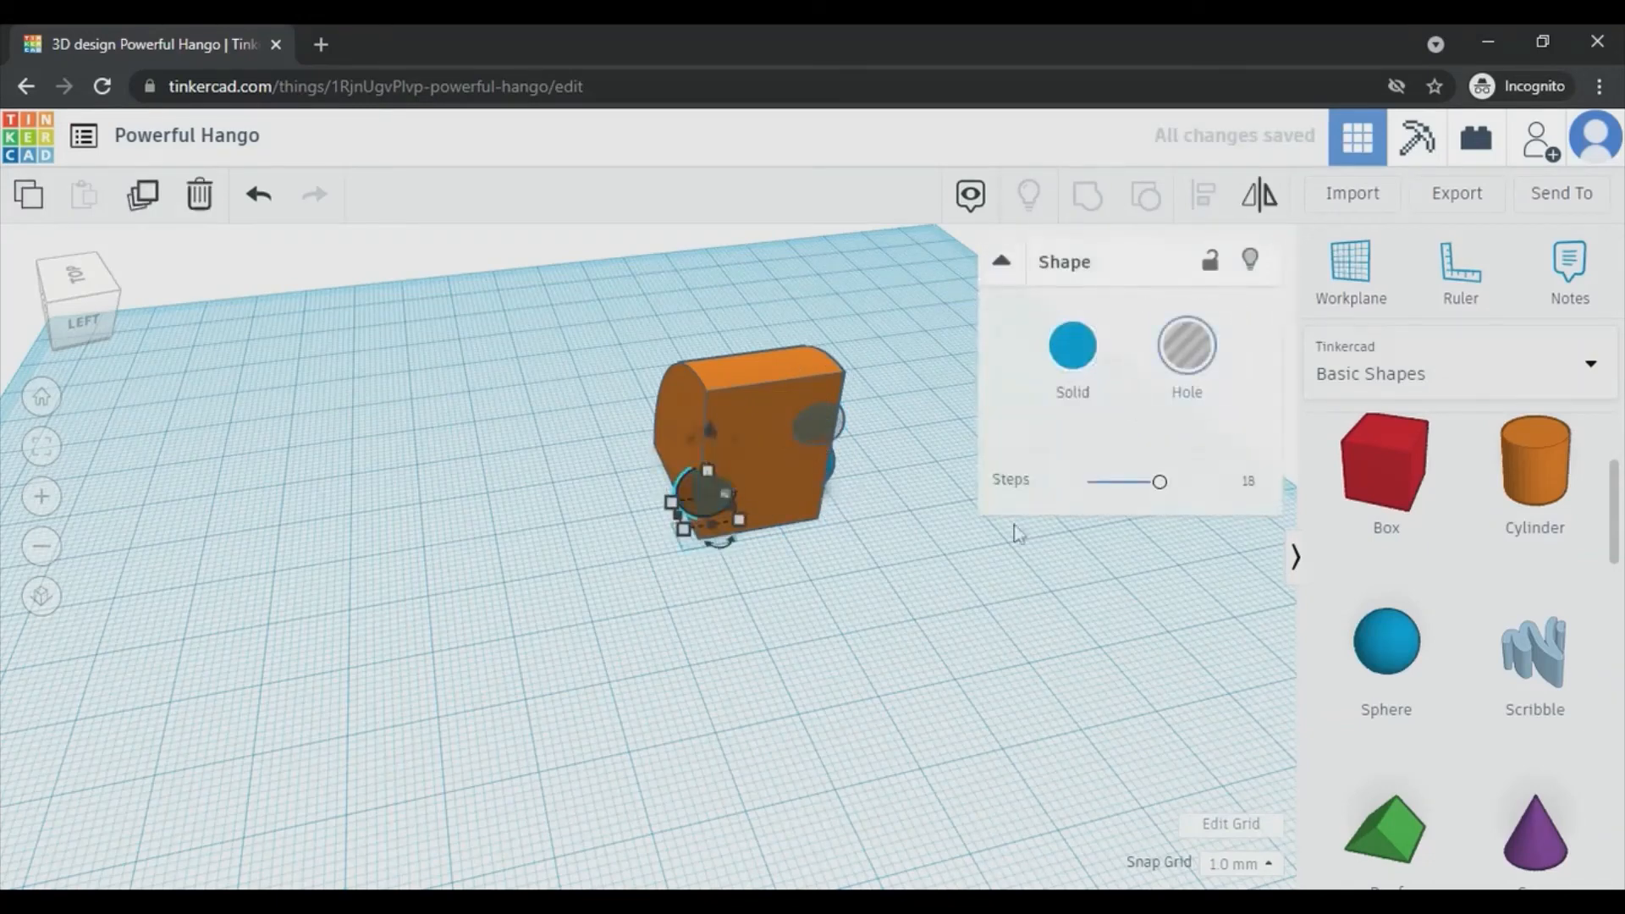
click(968, 611)
right_drag(968, 611, 773, 562)
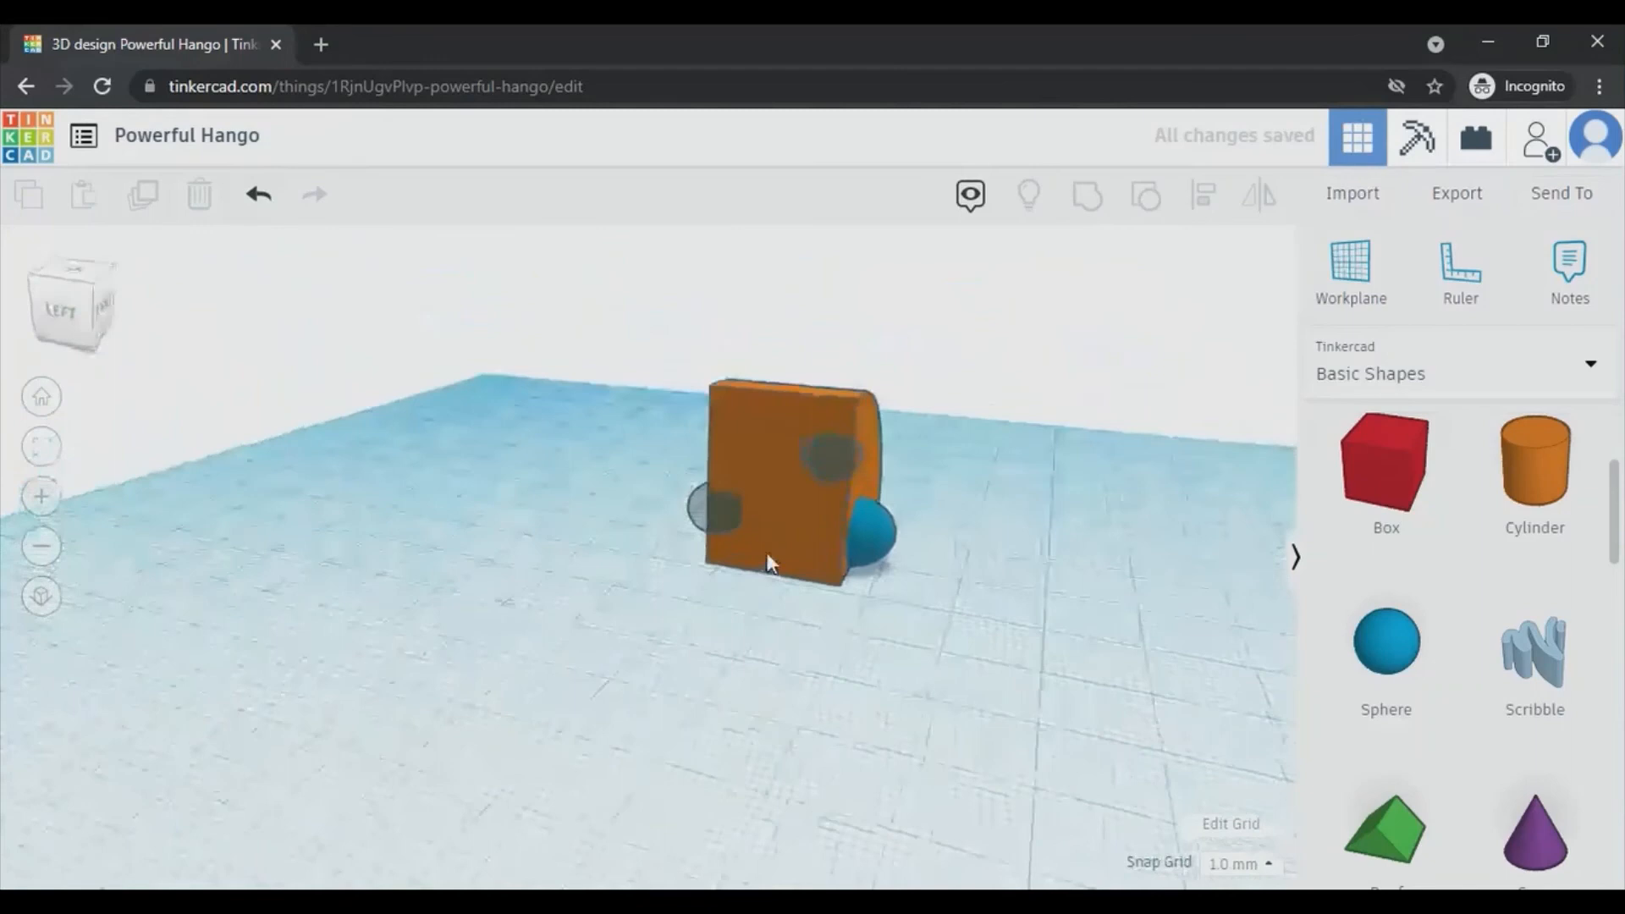
click(866, 556)
click(1183, 354)
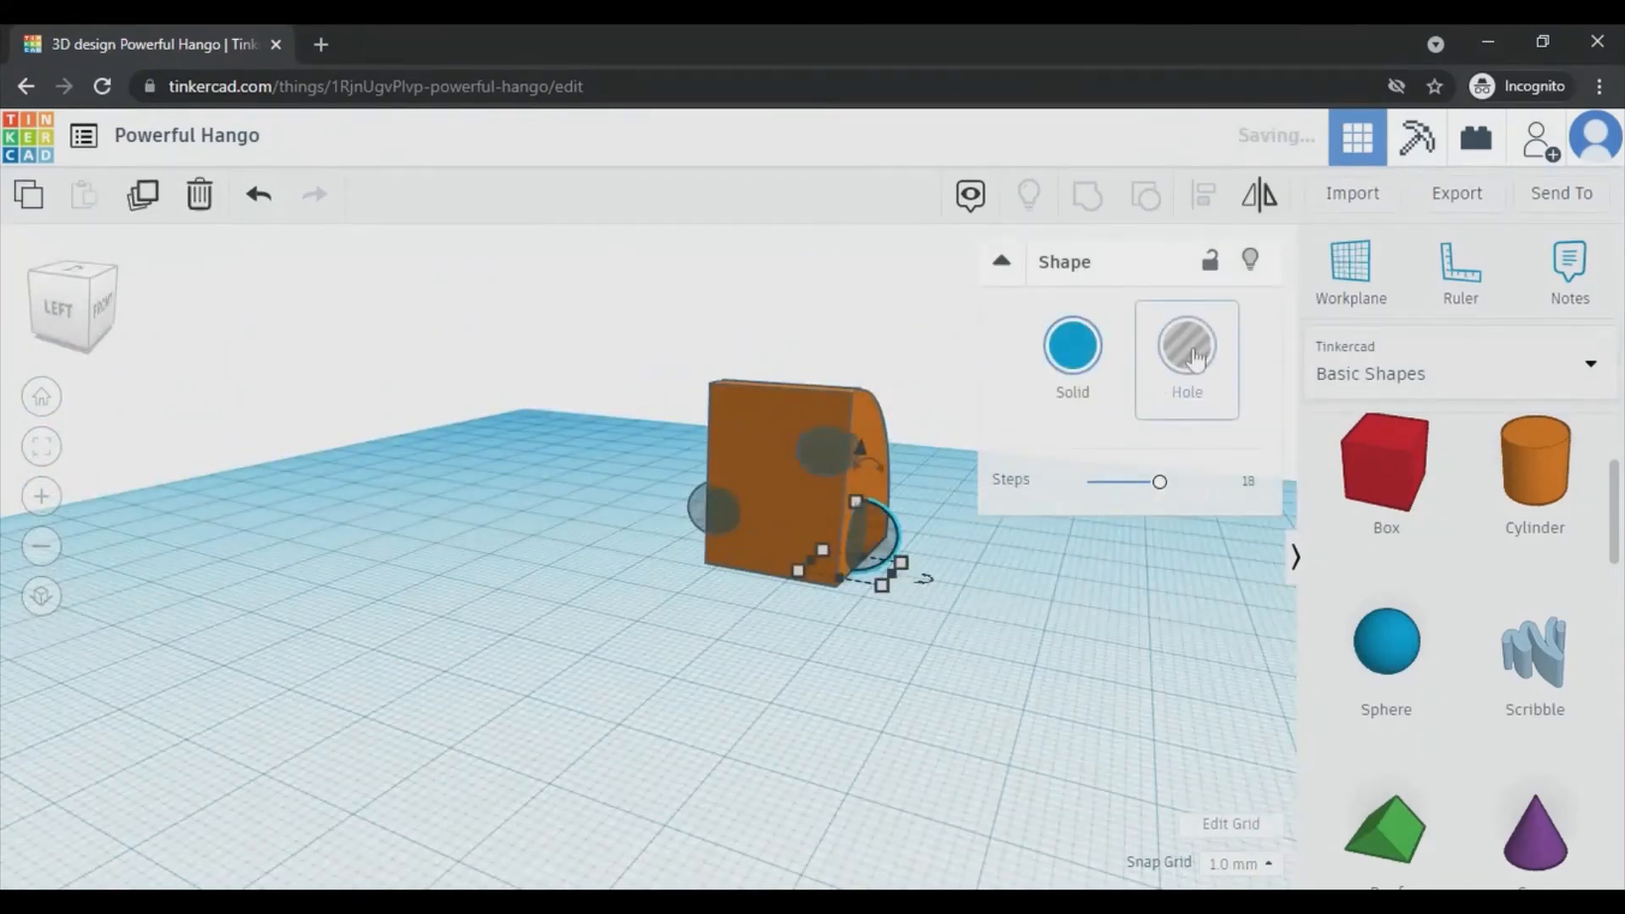
click(977, 672)
Group the orange piece with the three sphere holes to cut rounded hollows into it
drag(977, 672, 670, 305)
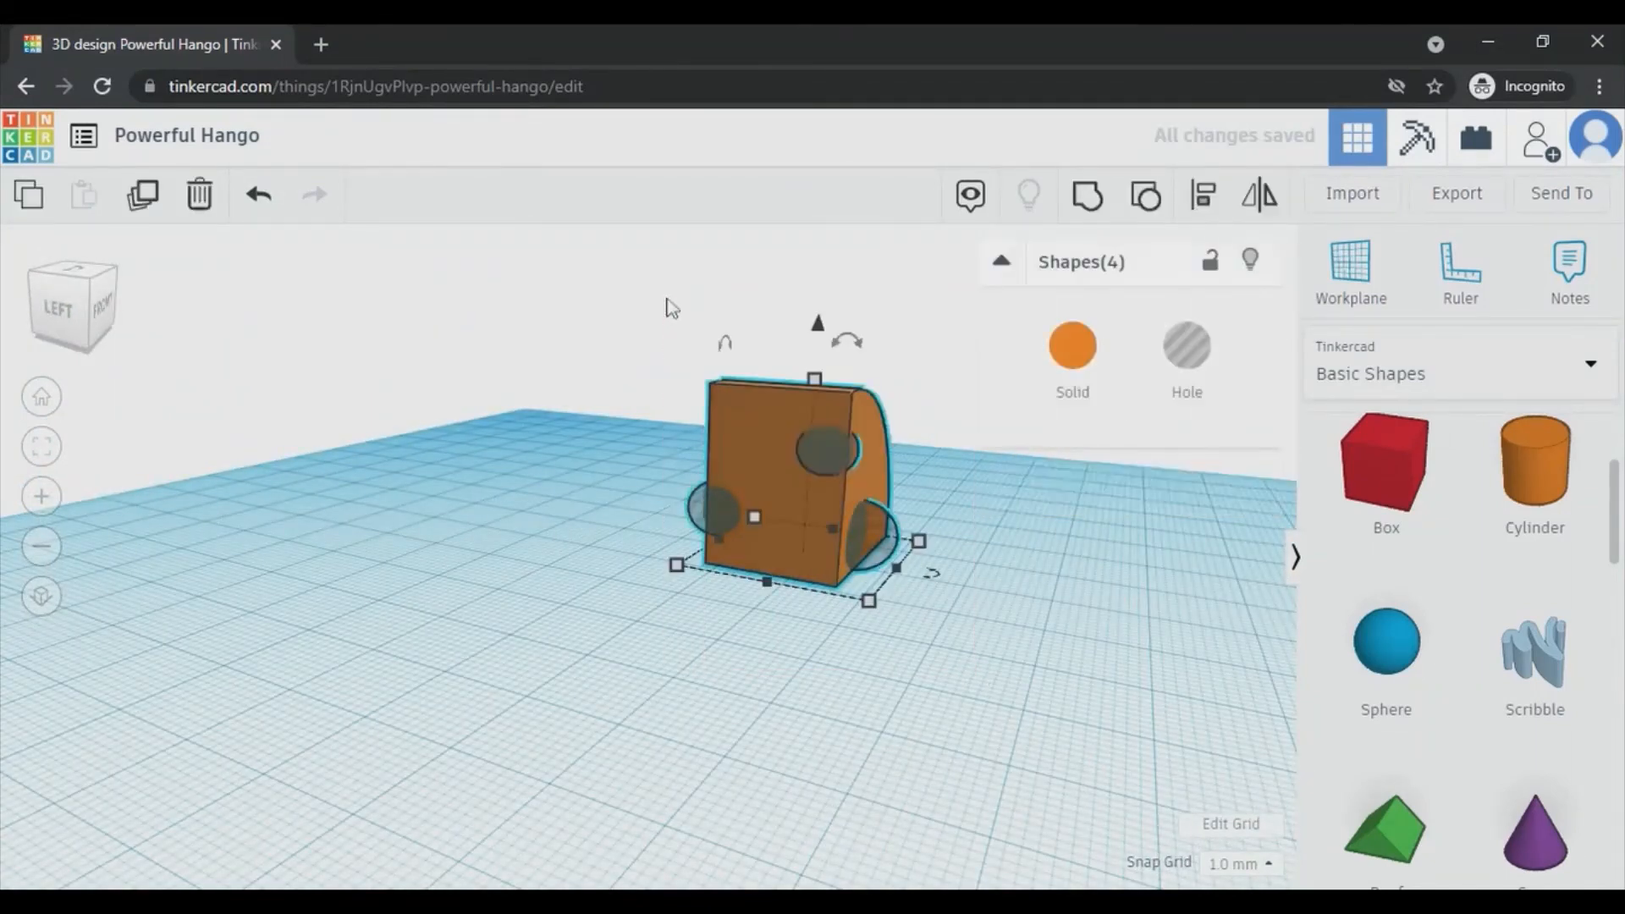
click(1083, 200)
click(1012, 624)
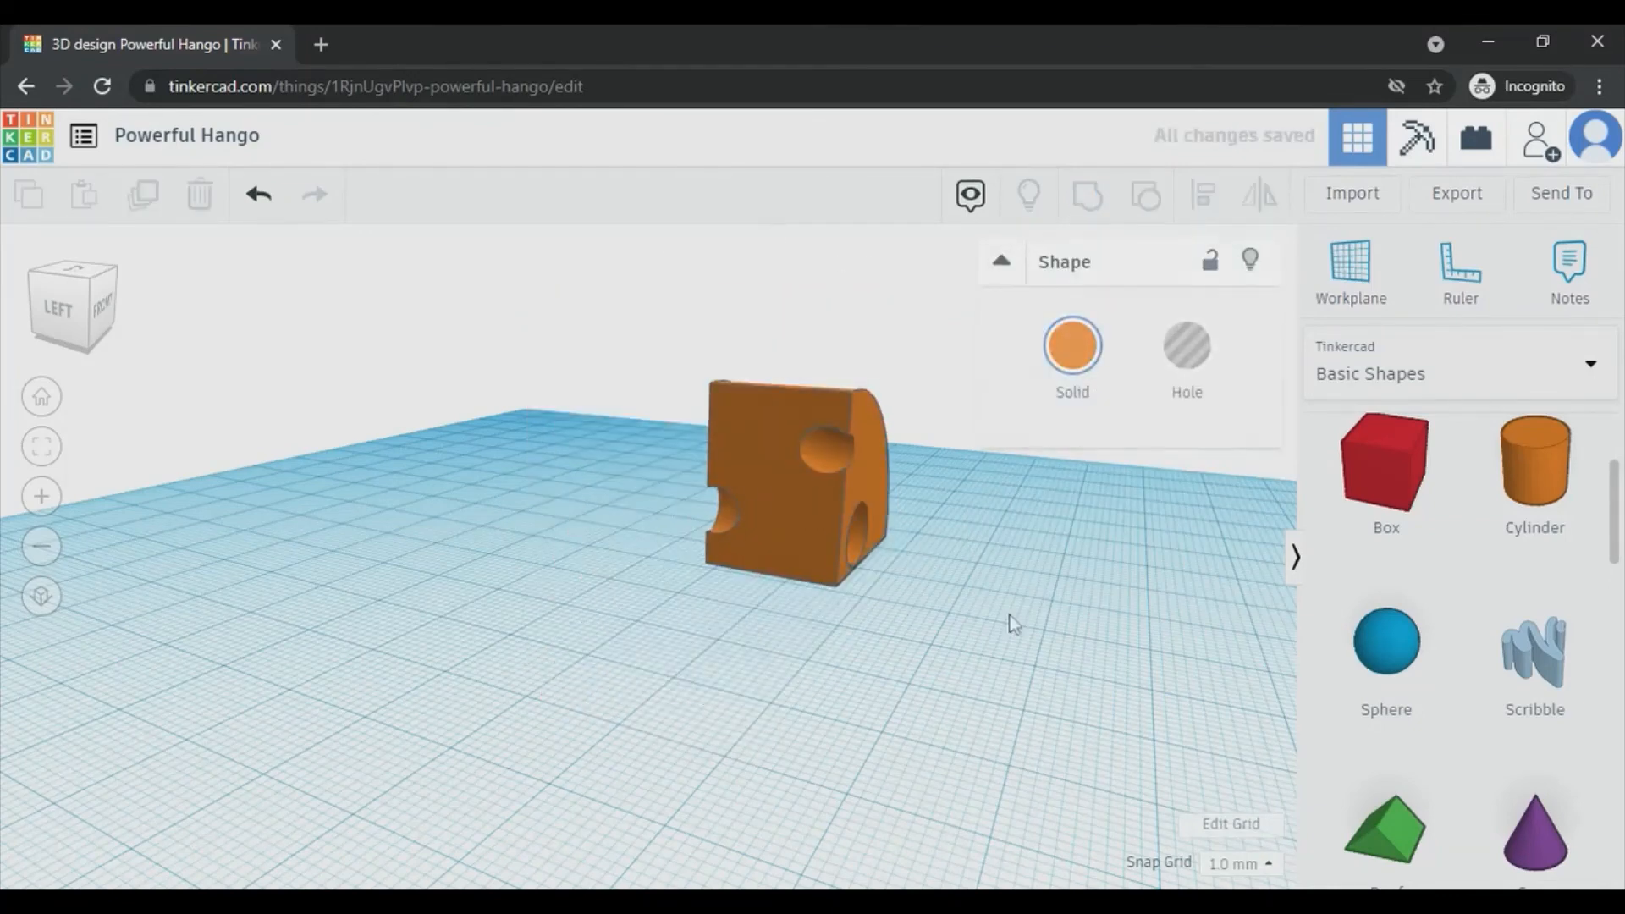
right_drag(1012, 624, 391, 536)
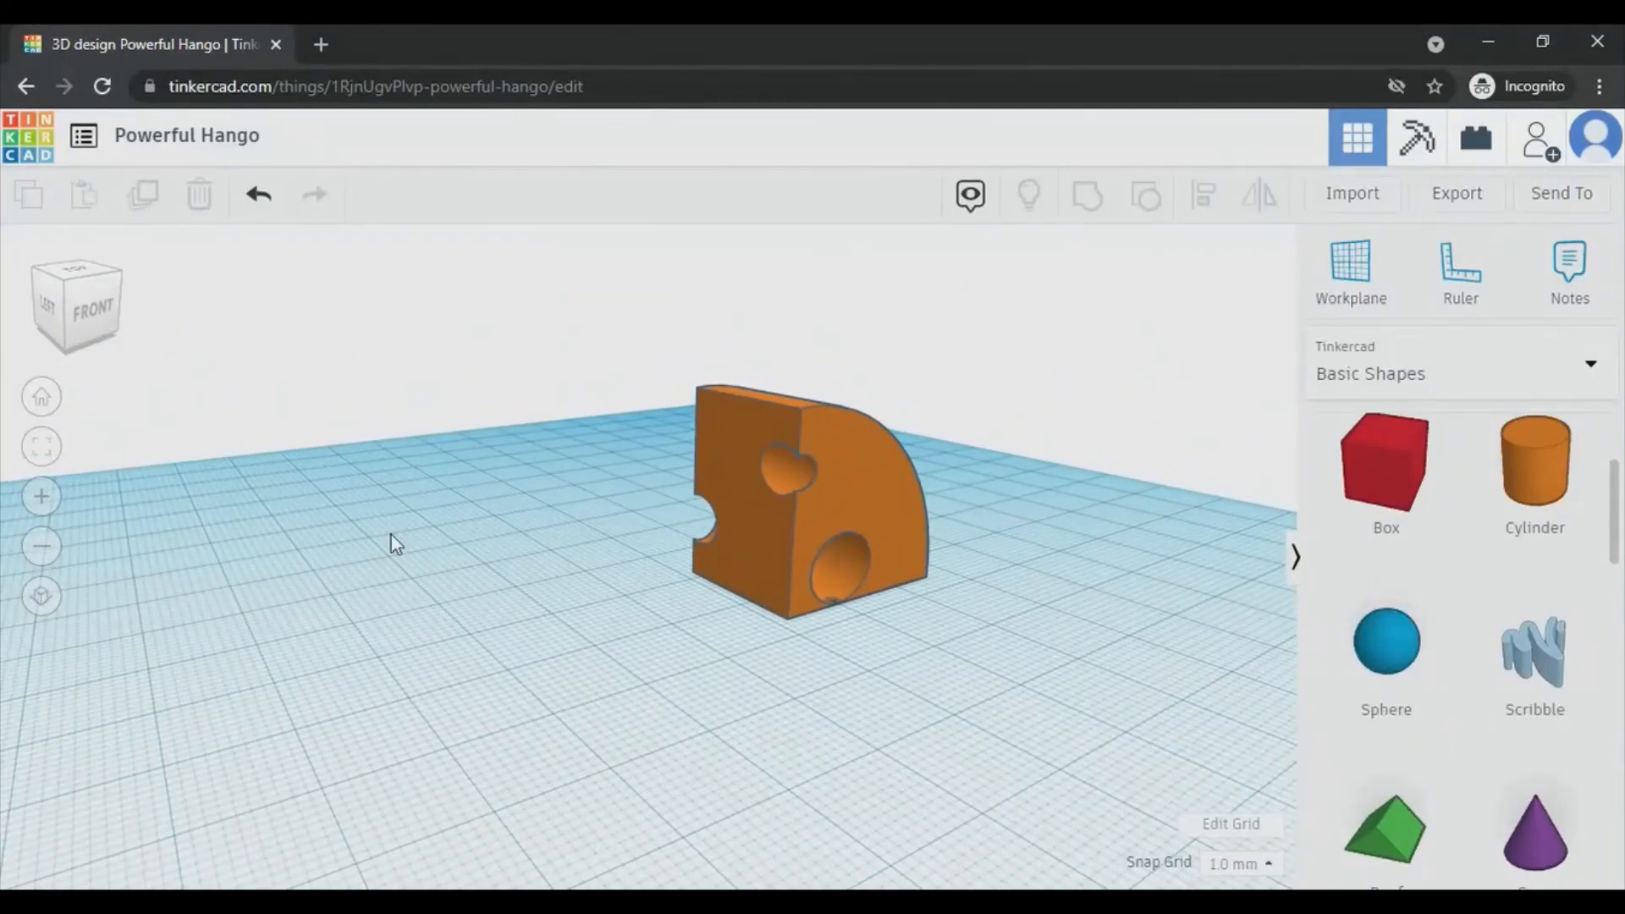